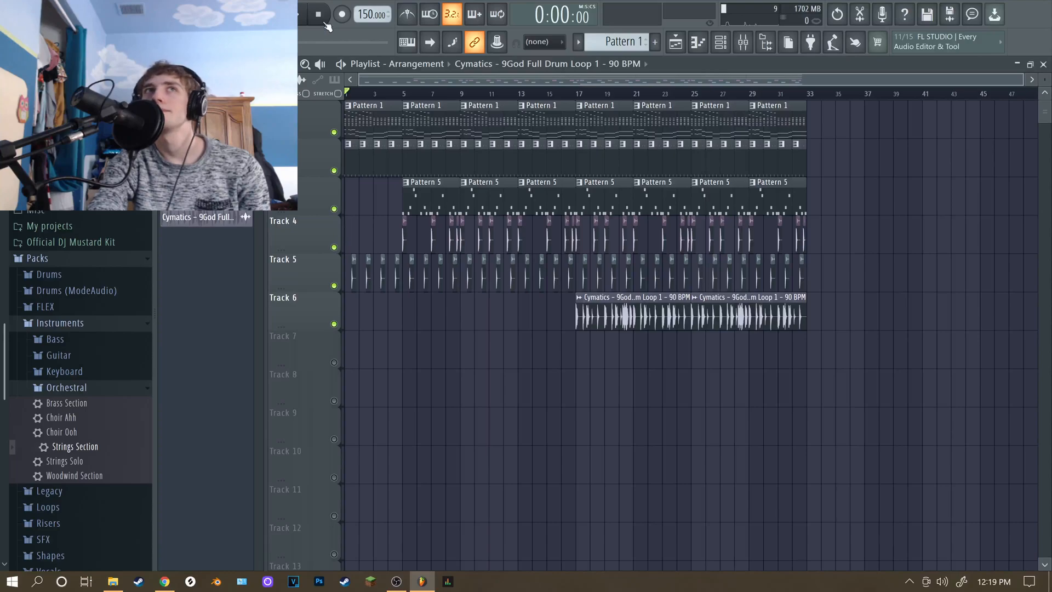
Open Pattern 1 from the playlist in the piano roll and examine the Nexus channel's notes across the octaves
double_click(358, 130)
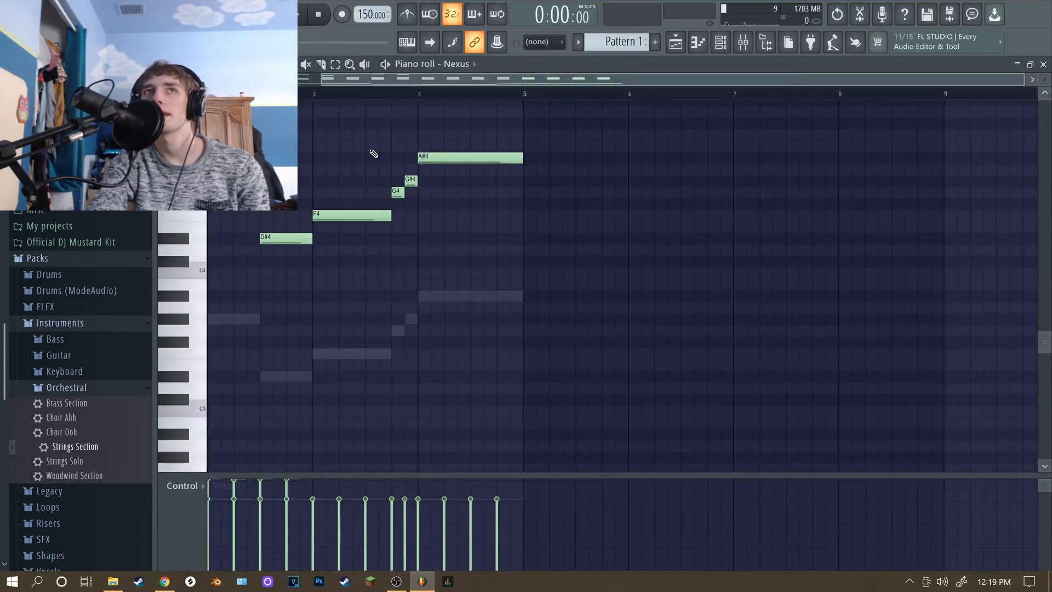
scroll(553, 258, "up", 6)
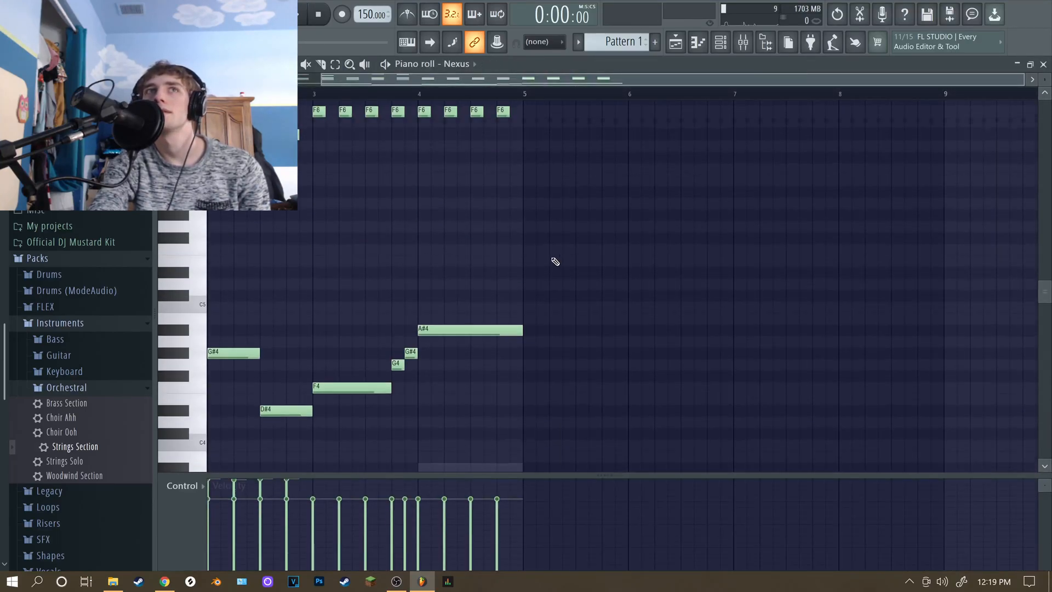
left_click(720, 44)
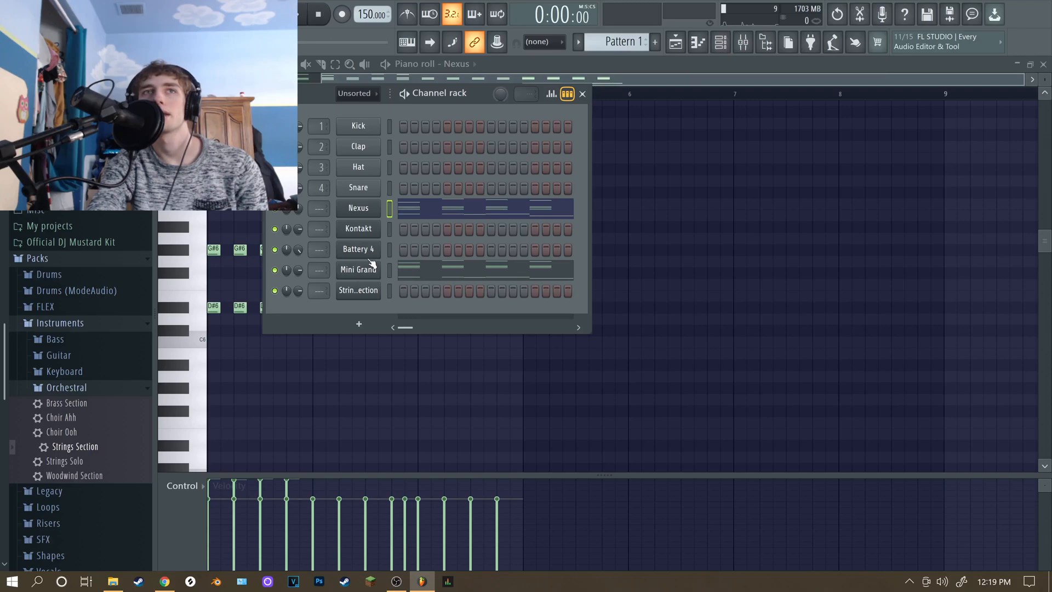
left_click(721, 42)
scroll(348, 222, "up", 3)
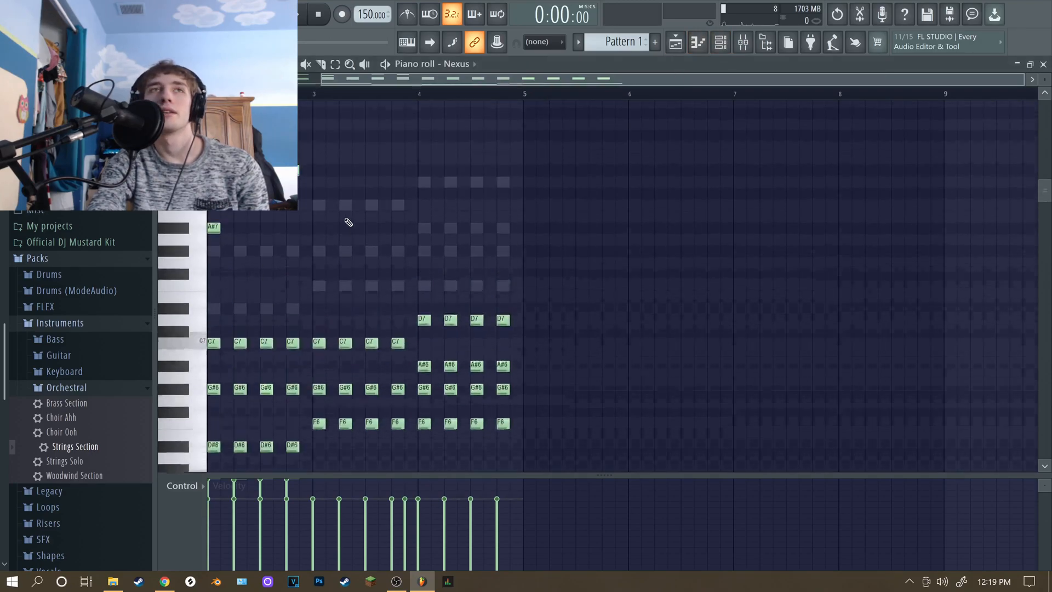
scroll(345, 220, "up", 3)
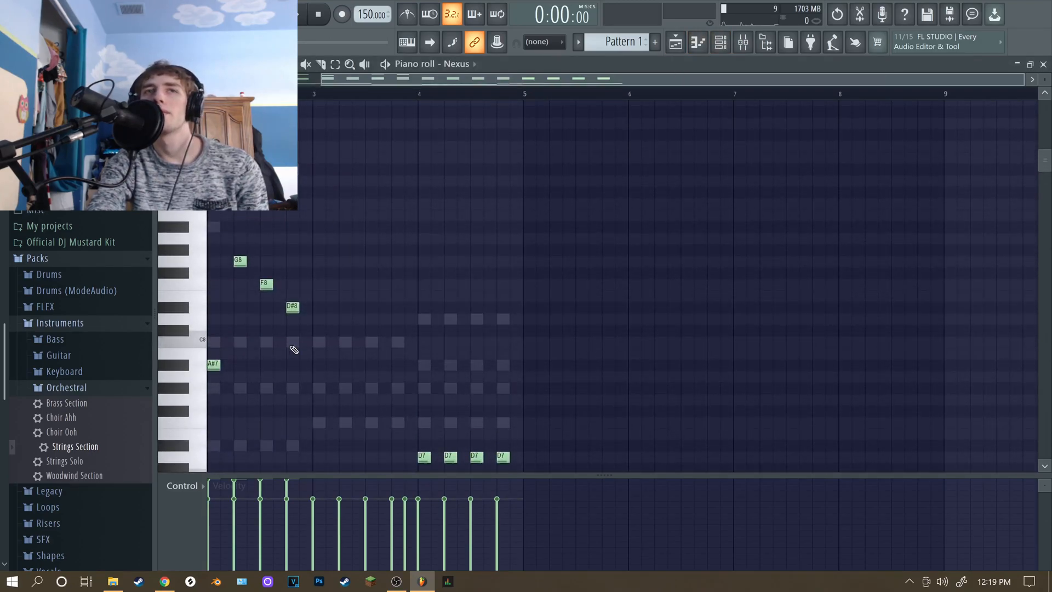
scroll(286, 350, "down", 4)
scroll(414, 324, "down", 4)
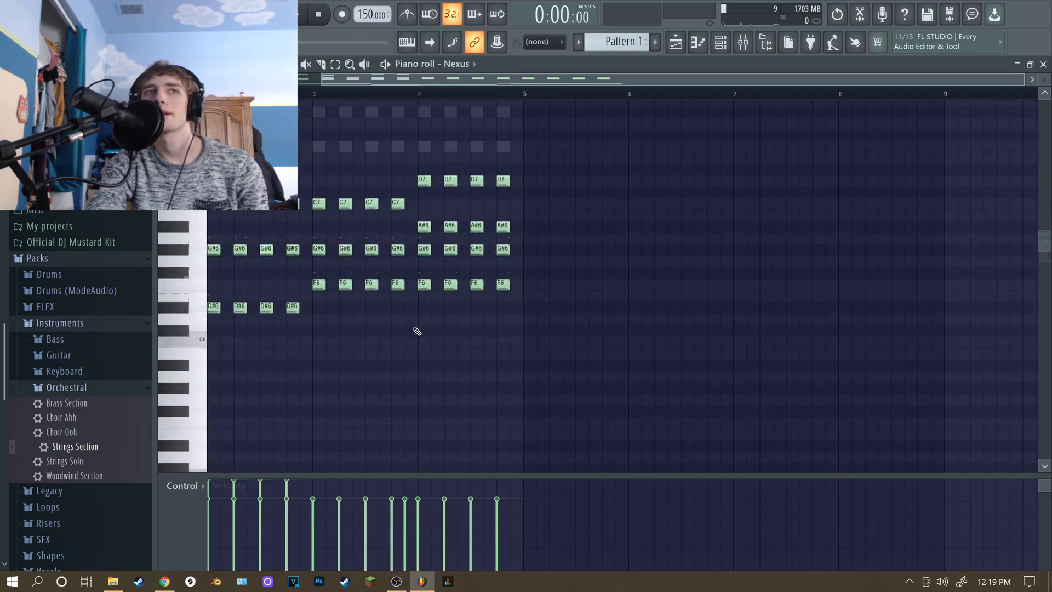
scroll(405, 312, "down", 1)
scroll(340, 270, "down", 4)
scroll(334, 293, "down", 1)
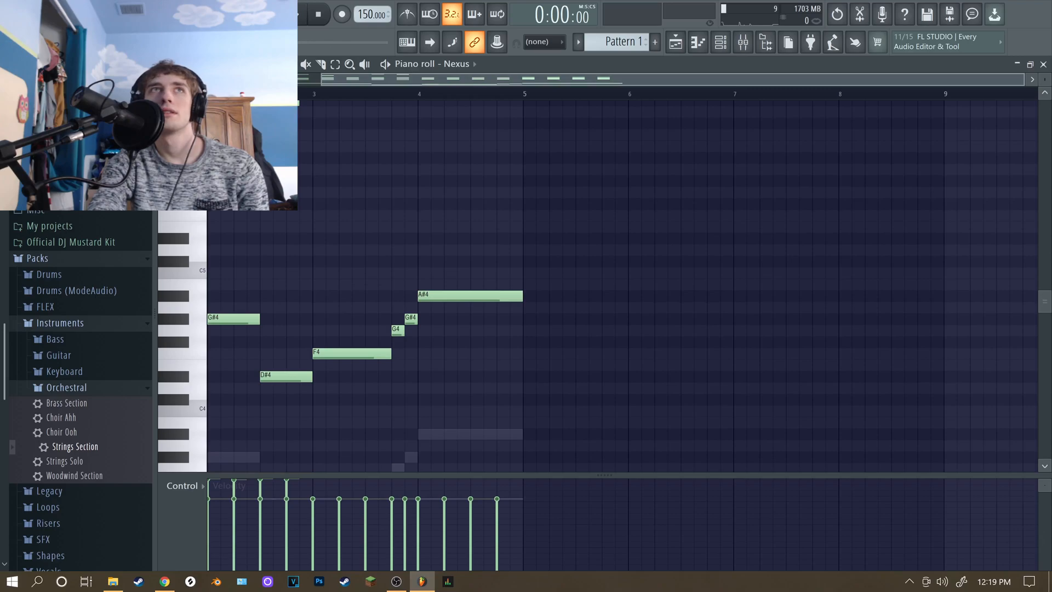
scroll(381, 397, "up", 6)
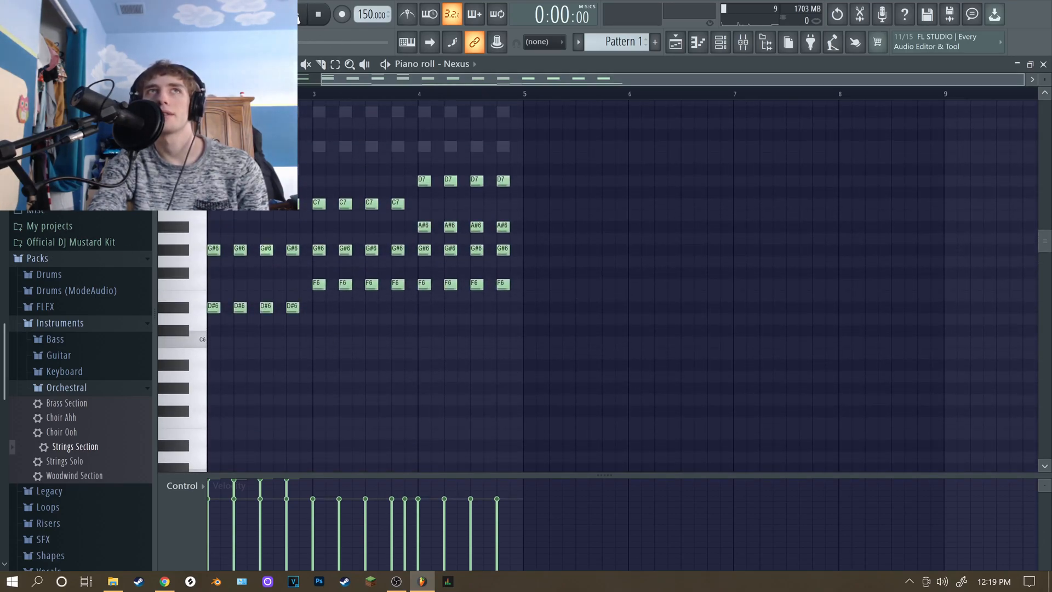
Play Pattern 1 in the piano roll, stop it, and look over its high melody, chord and bass notes
left_click(301, 18)
scroll(392, 207, "up", 3)
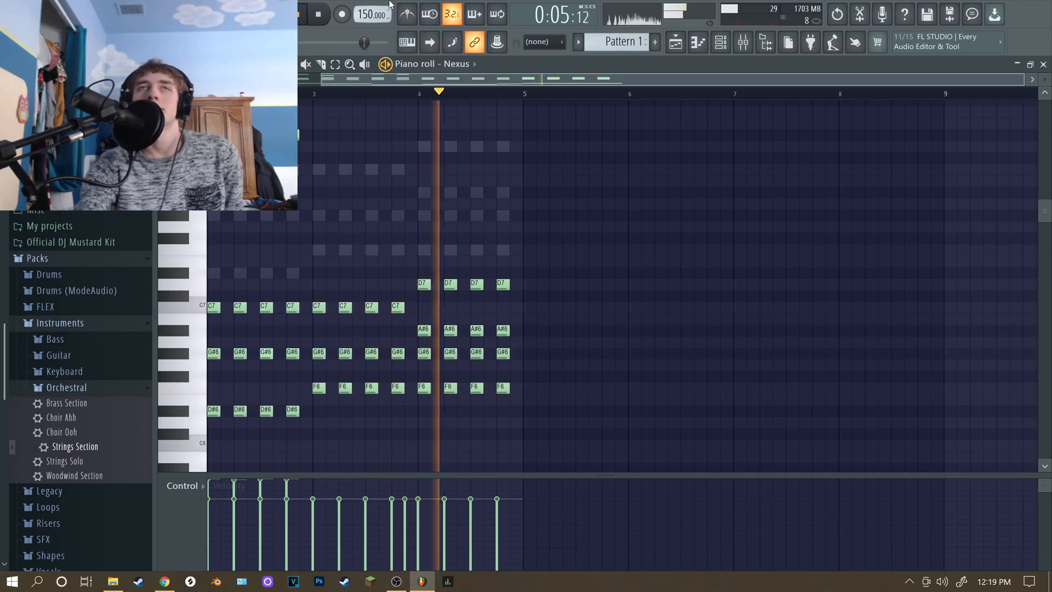
left_click(325, 18)
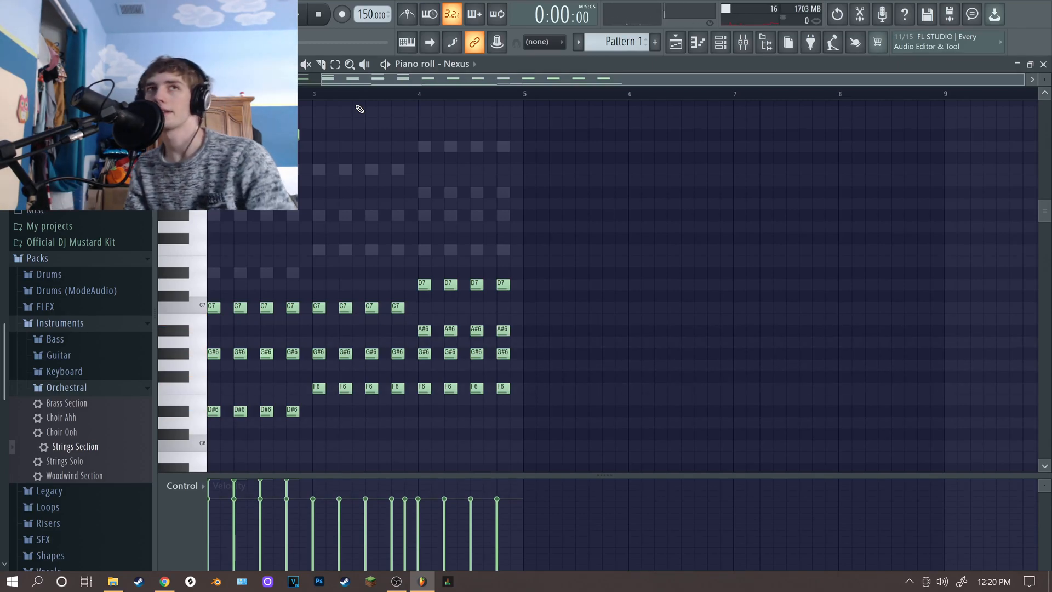
scroll(327, 242, "down", 3)
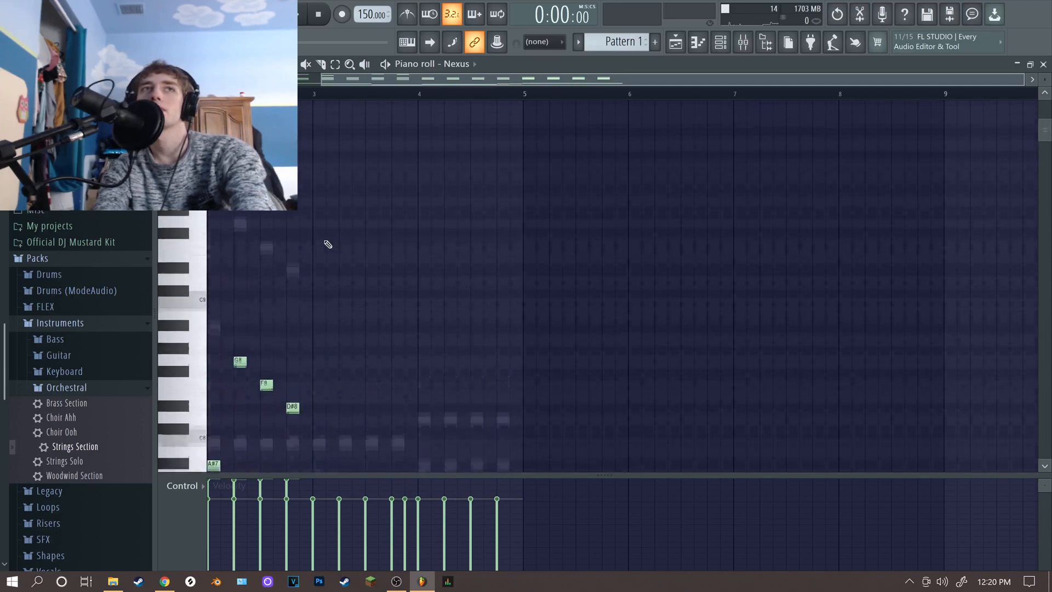
scroll(399, 269, "down", 5)
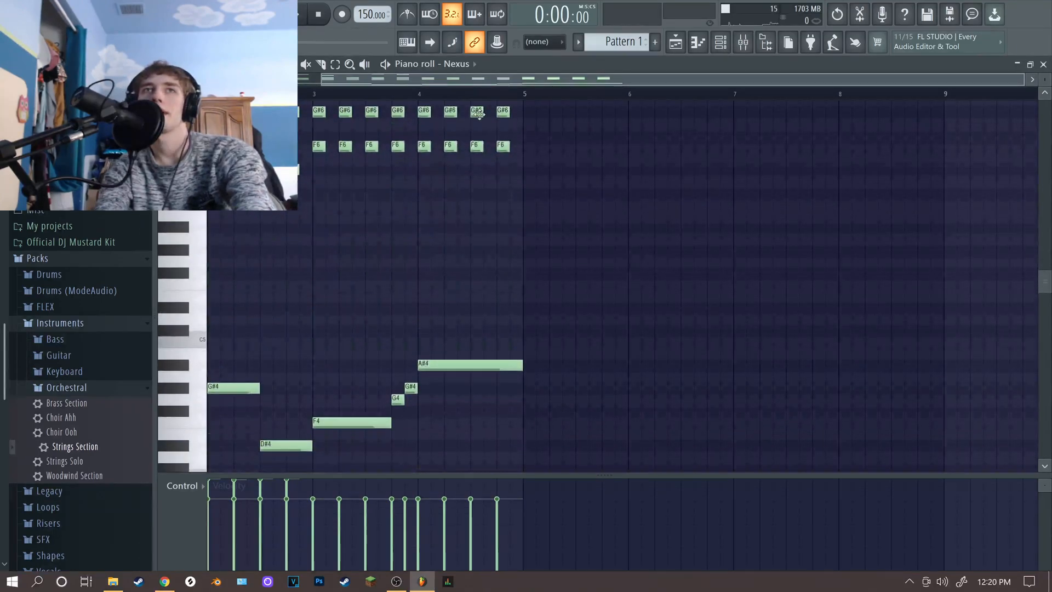
Solo the second playlist track, which holds the Pattern 2 clips, and play it briefly
left_click(717, 48)
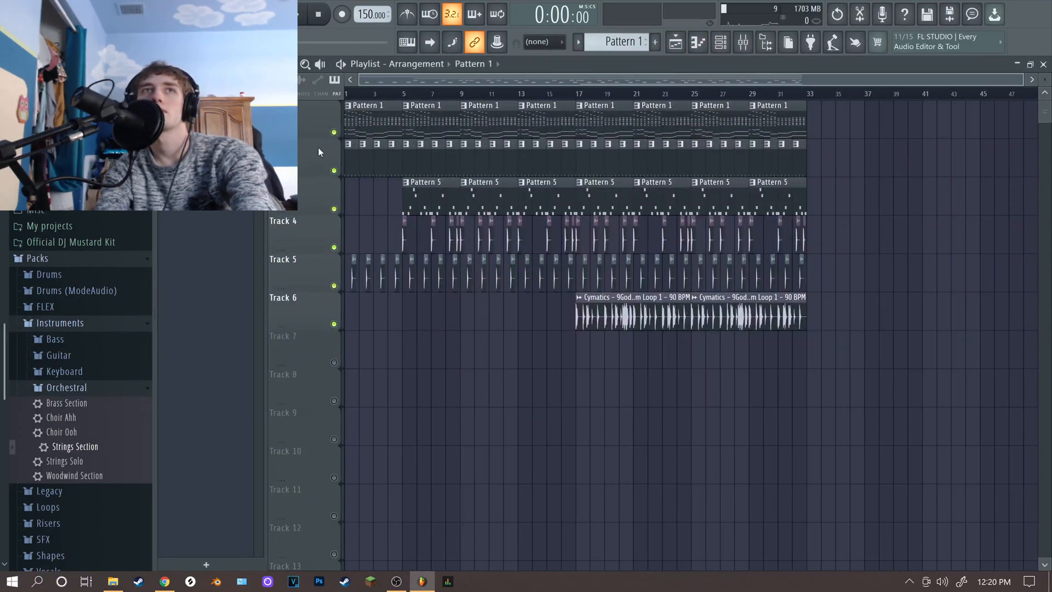
right_click(334, 171)
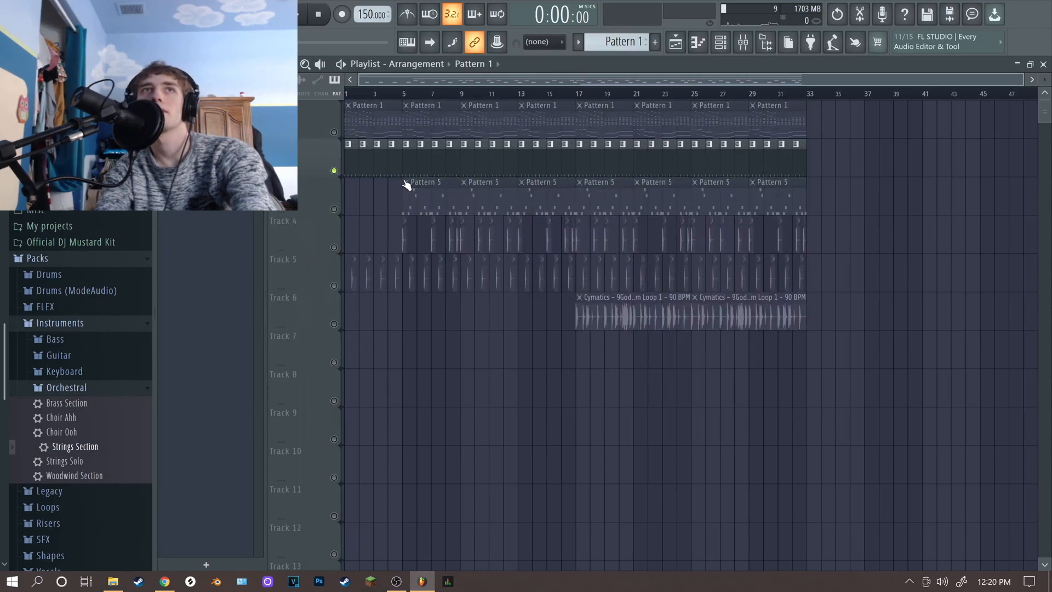
left_click(302, 16)
left_click(320, 17)
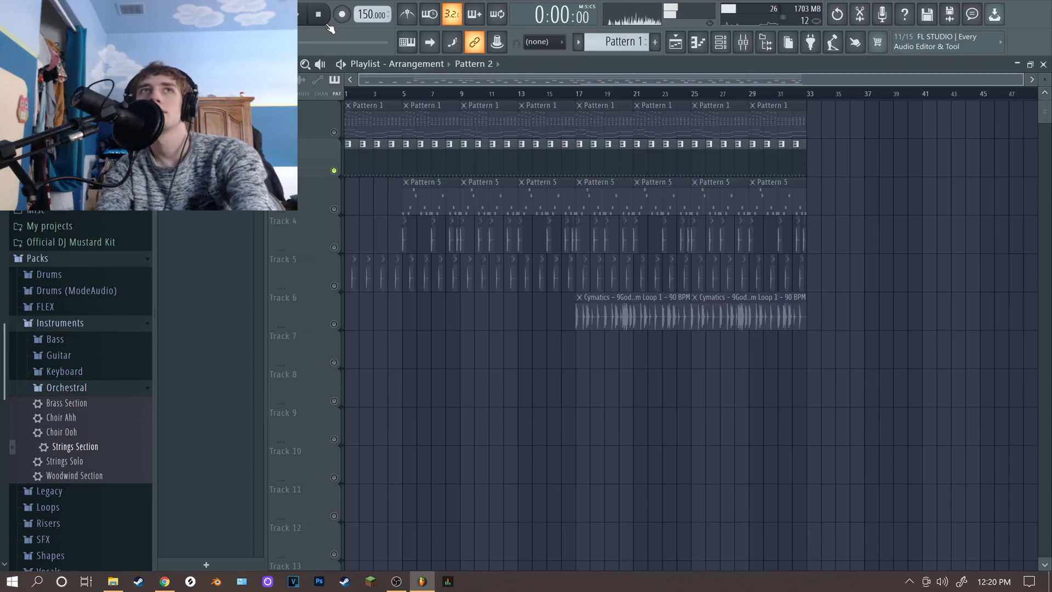
Open the first Pattern 2 clip in the piano roll and audition its sleigh bell notes
double_click(351, 156)
key("space")
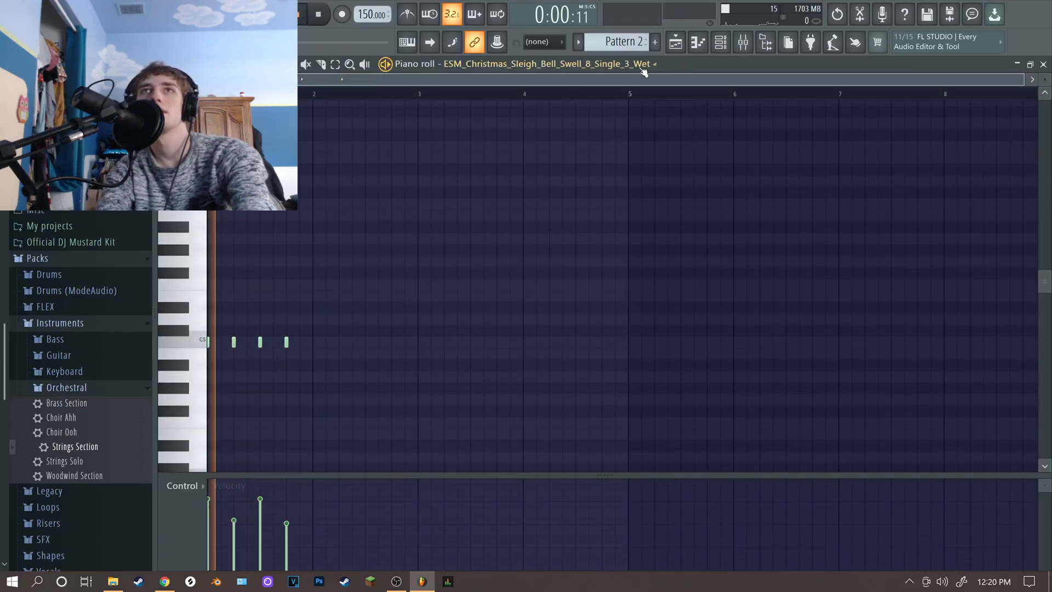
key("space")
Look at Pattern 2's sleigh bell channel in the channel rack and check the mixer inserts
left_click(675, 42)
left_click(721, 42)
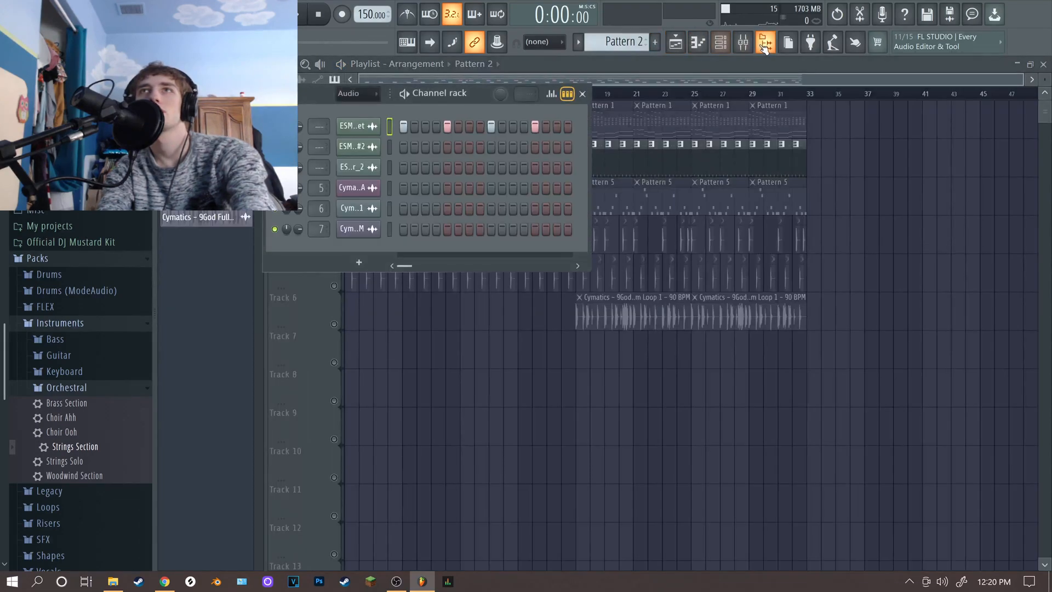
left_click(743, 42)
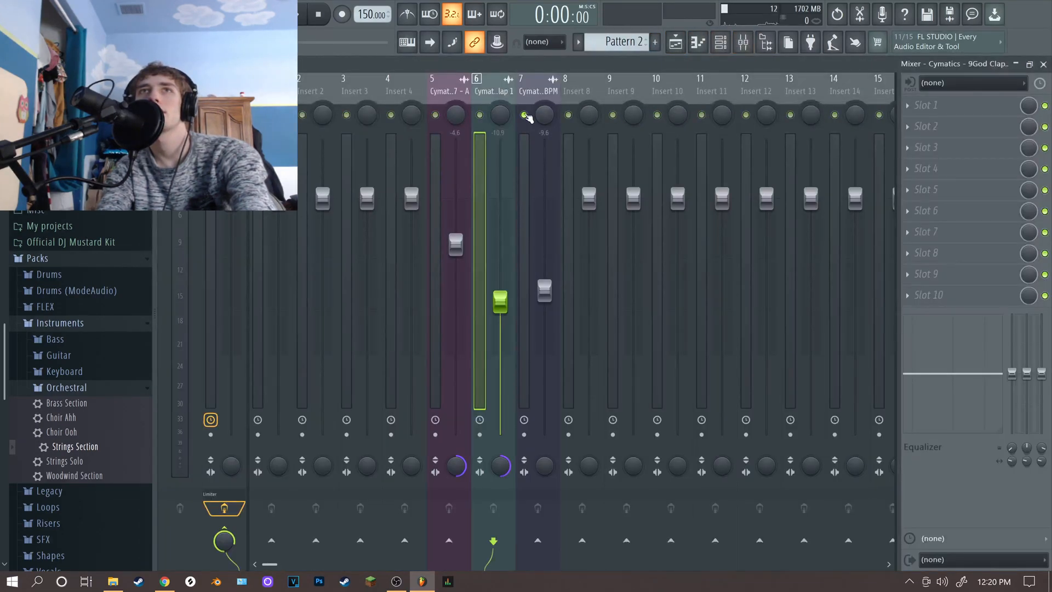
left_click(675, 42)
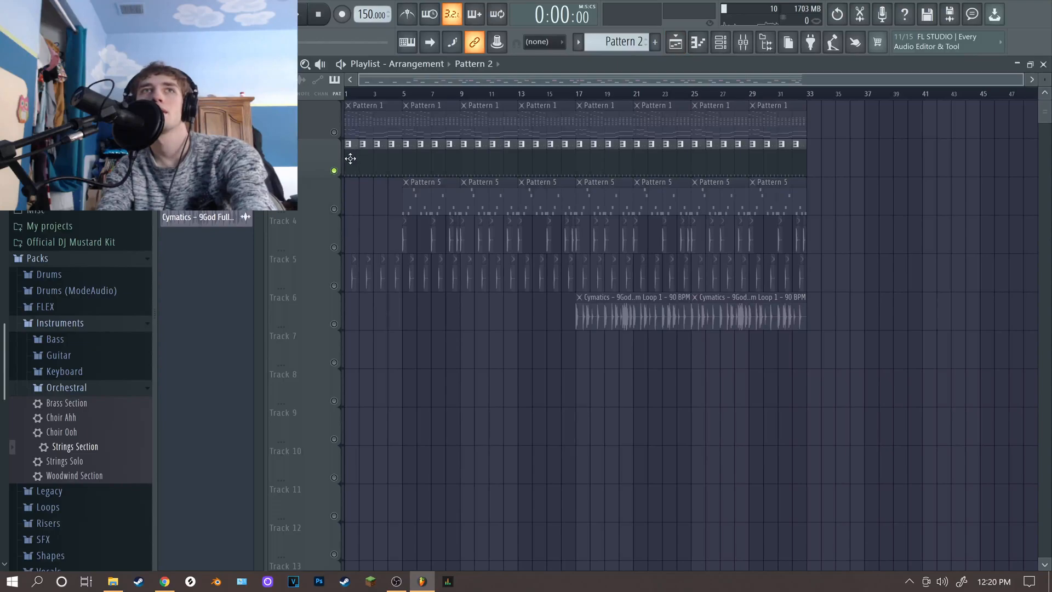
left_click(721, 42)
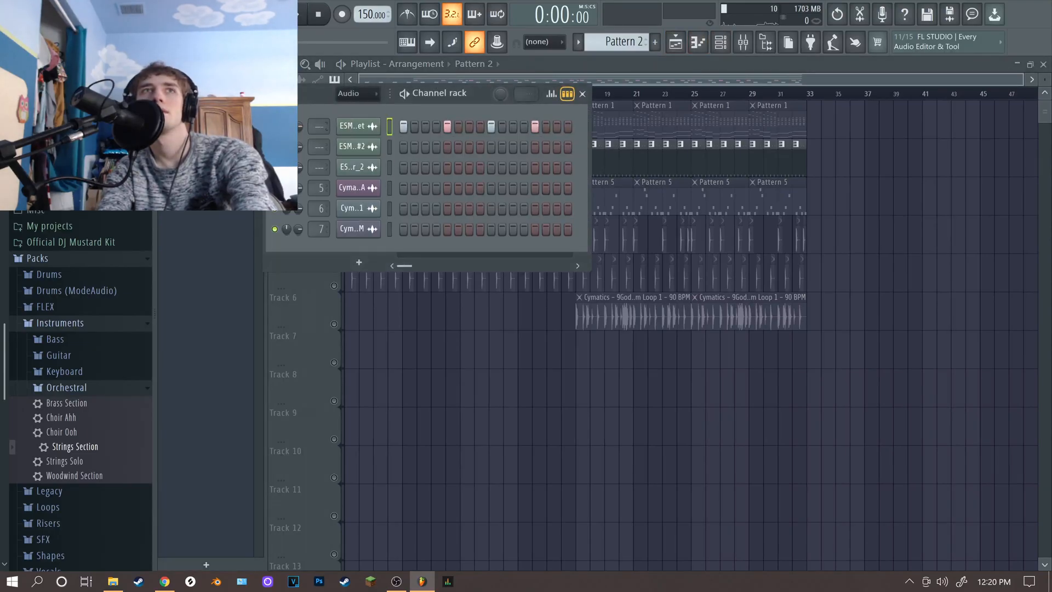
Audition Pattern 2's sleigh bell channel from the channel rack and close the rack
right_click(275, 126)
left_click(292, 133)
right_click(274, 128)
left_click(291, 137)
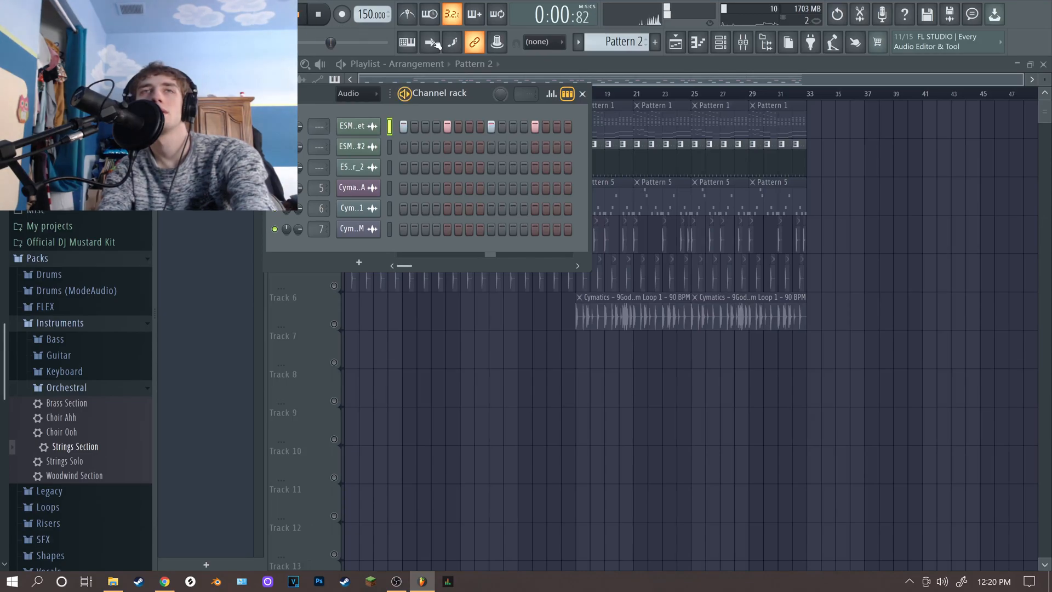
left_click(583, 94)
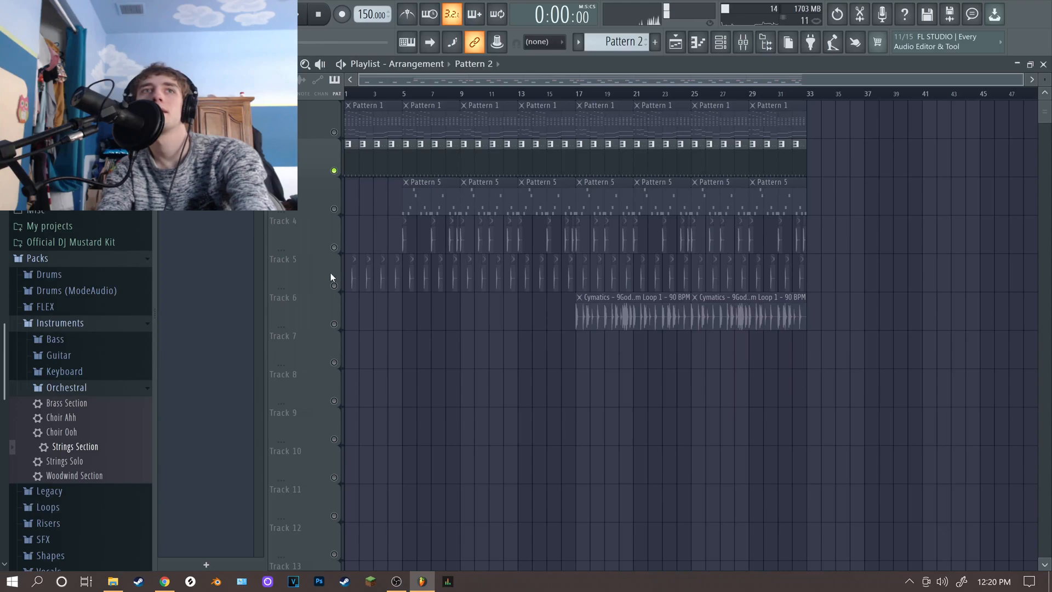
Unmute Track 5 in the playlist and play it together with the sleigh bell track
left_click(334, 286)
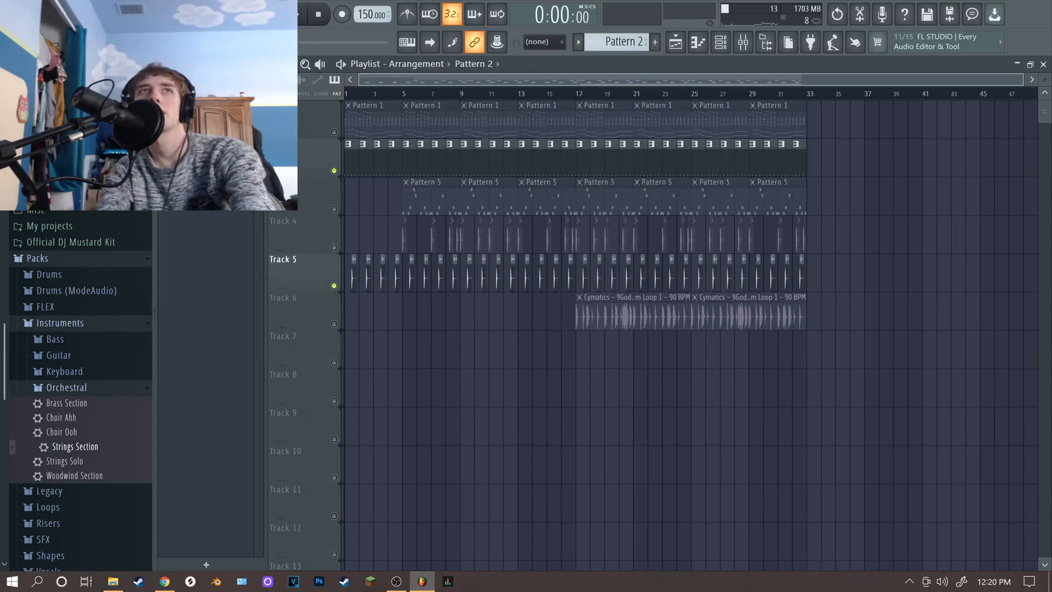
key("space")
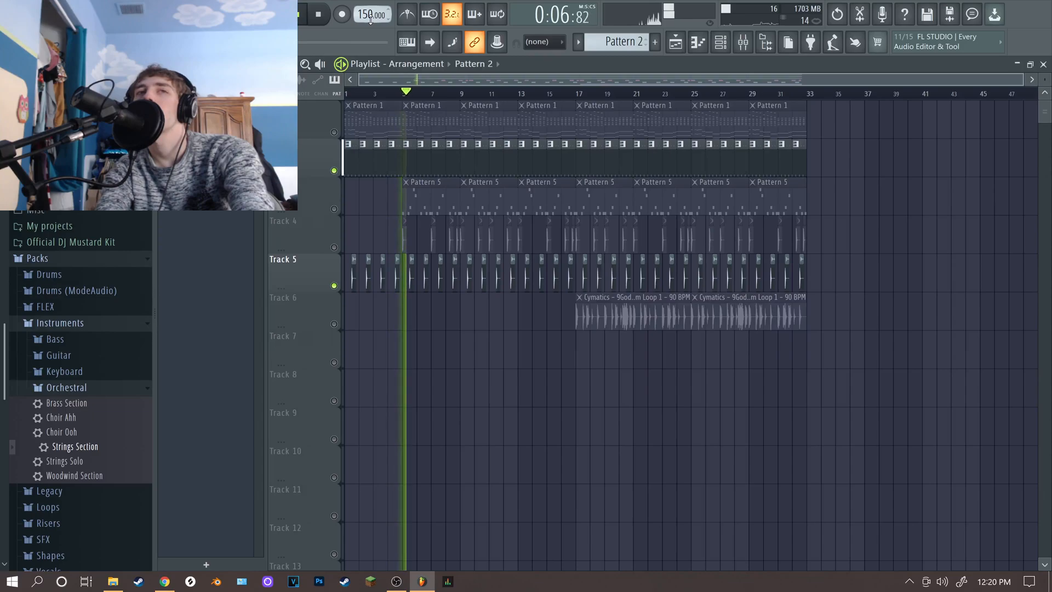
key("space")
Unmute the Pattern 5 track, Track 4 and Track 6 in the playlist
left_click(334, 209)
left_click(334, 247)
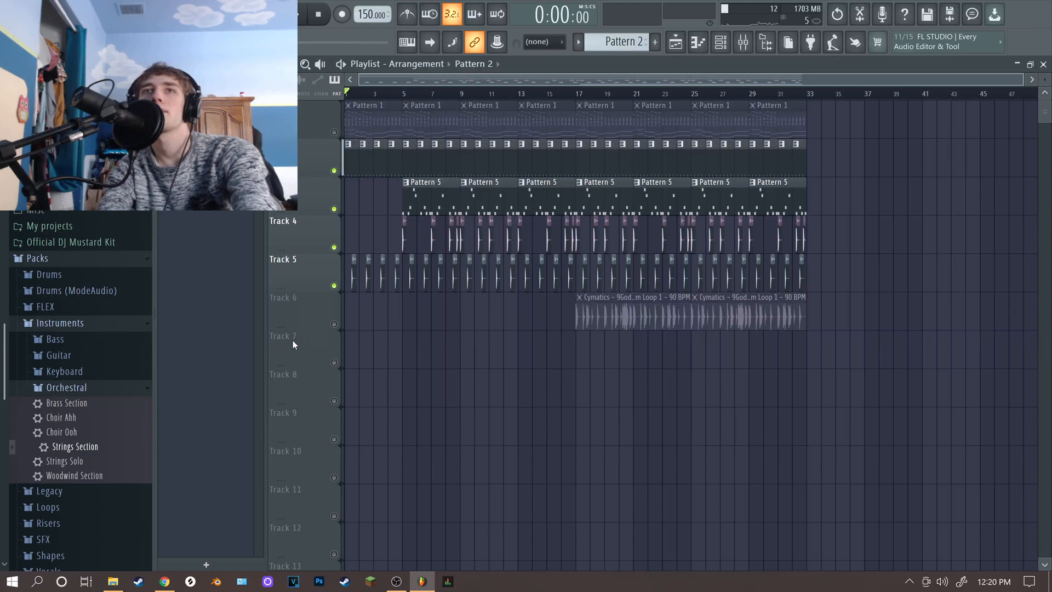
left_click(334, 323)
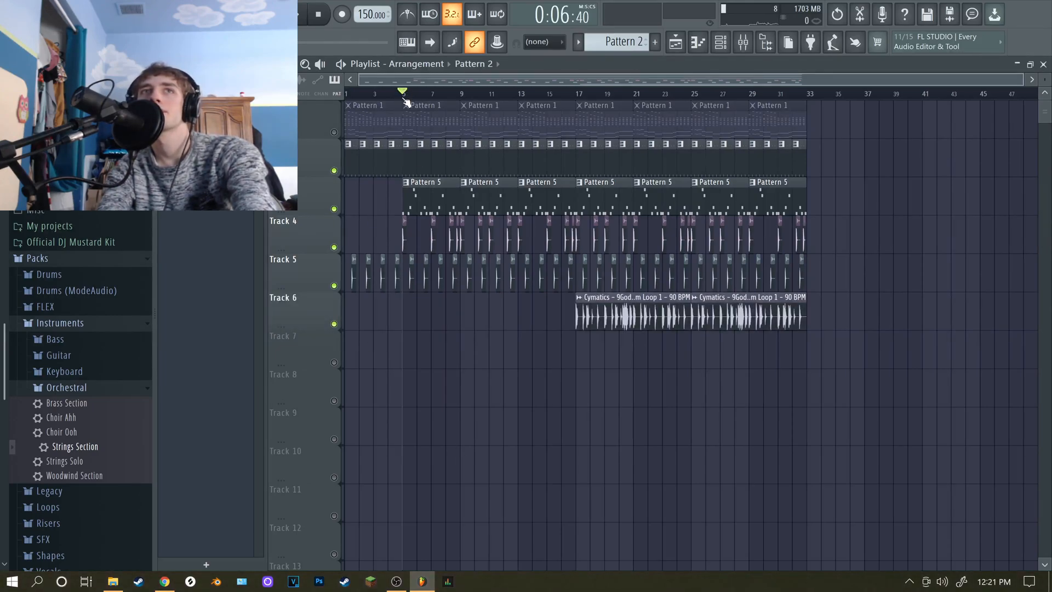
Filter the channel rack to Unsorted, inspect the Battery 4 drum instrument, and close the plugin and the rack
left_click(721, 44)
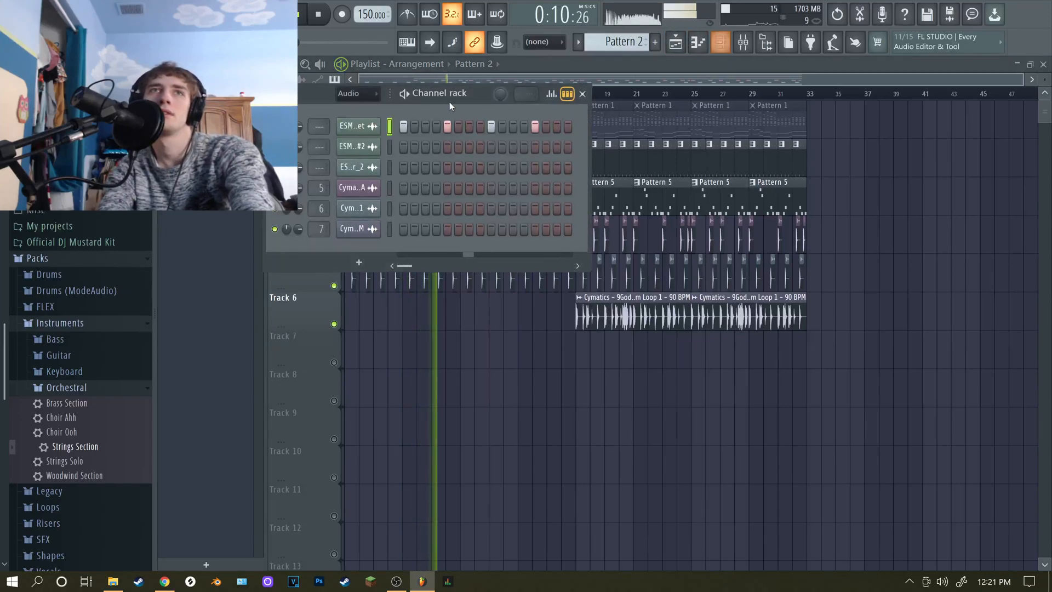
left_click(356, 93)
left_click(359, 132)
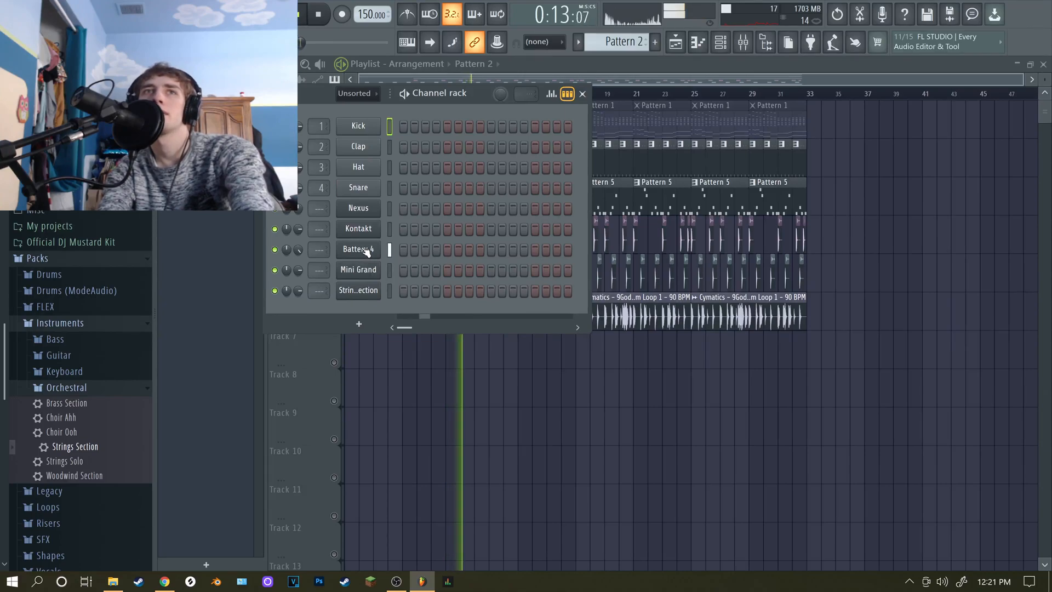
left_click(365, 250)
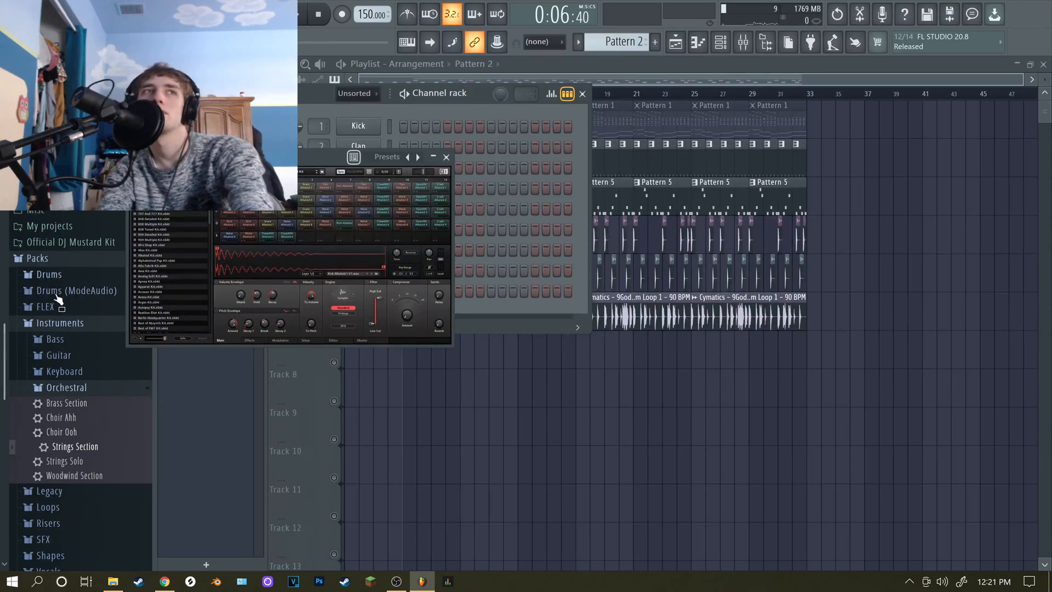
left_click(62, 331)
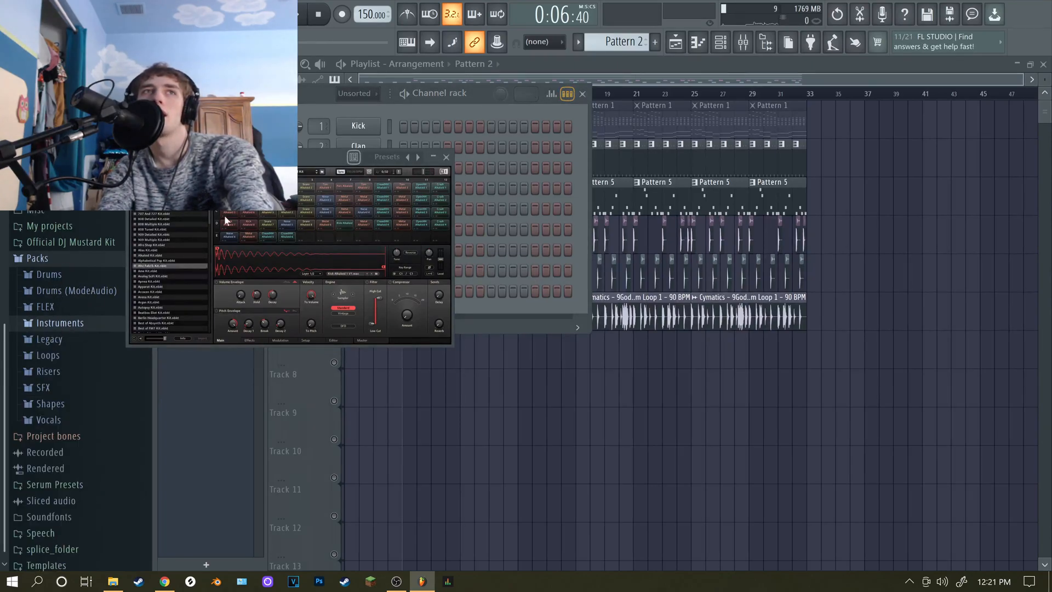
left_click(445, 157)
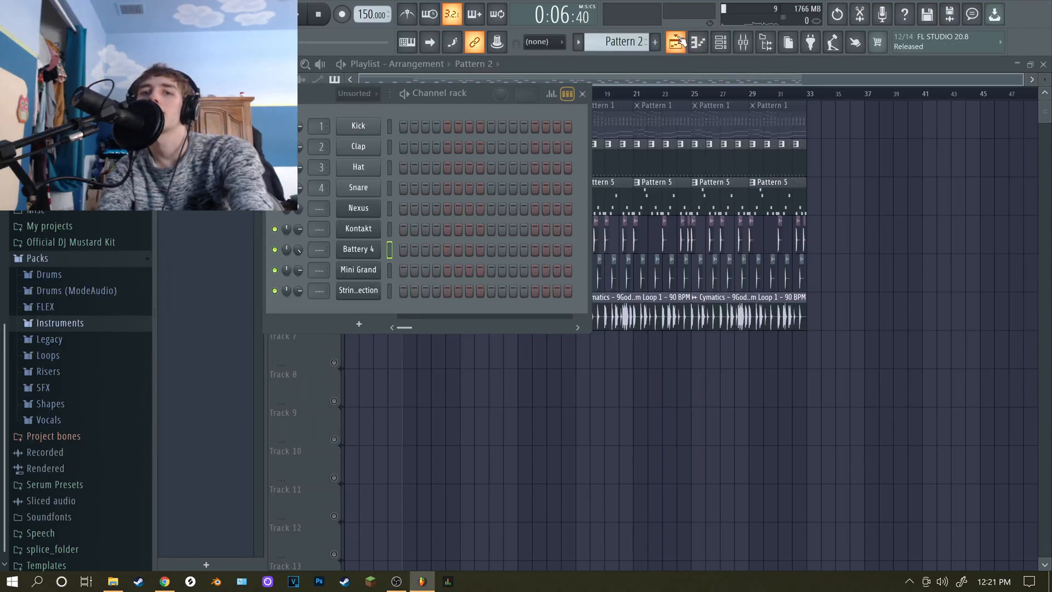
left_click(583, 94)
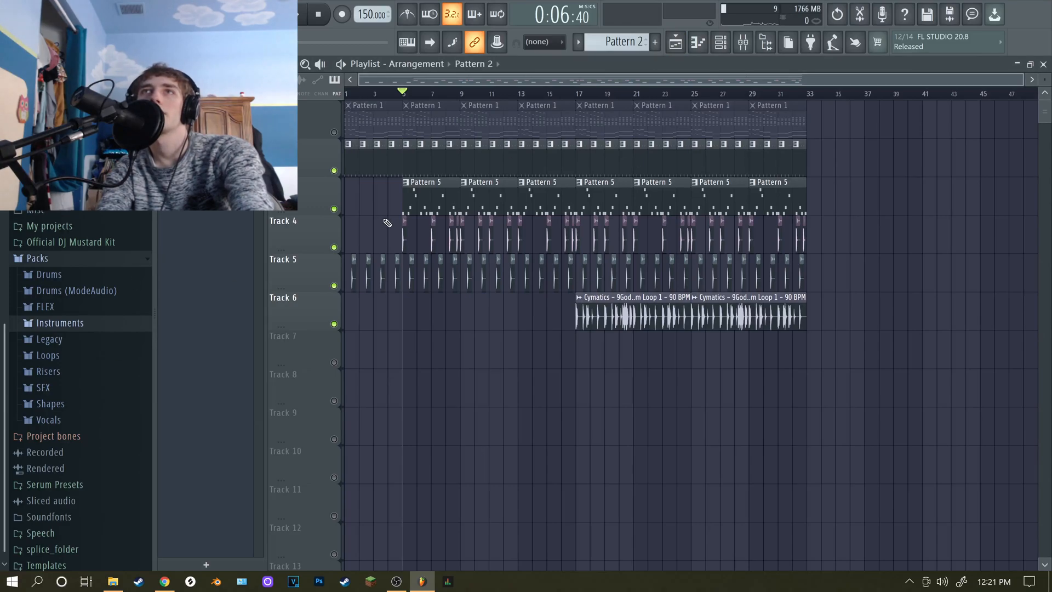
Play the arrangement from bar 5, unmute the Pattern 1 track during playback, and stop it
left_click(301, 15)
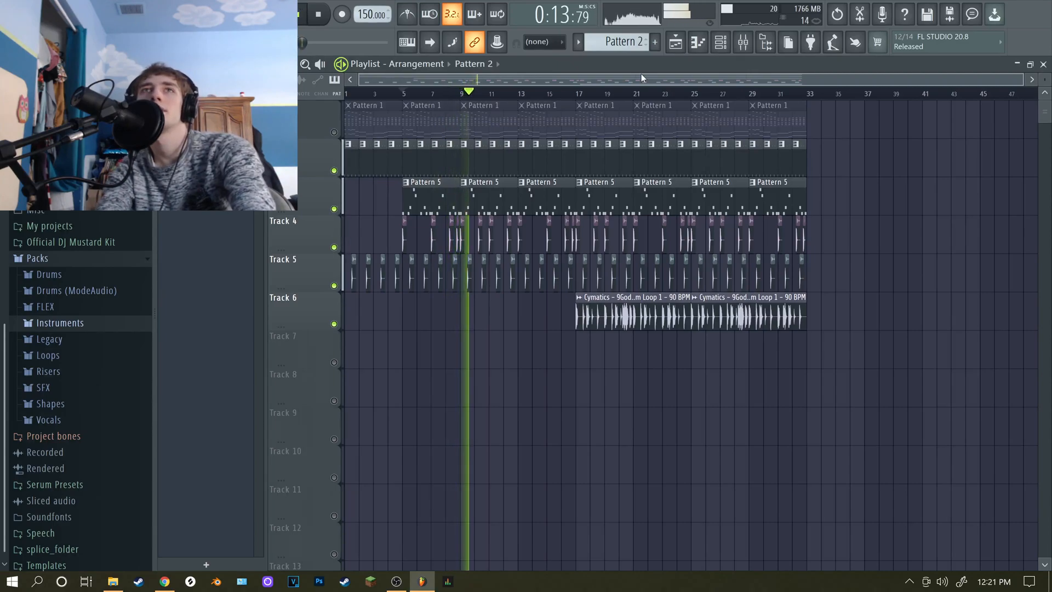
left_click(334, 132)
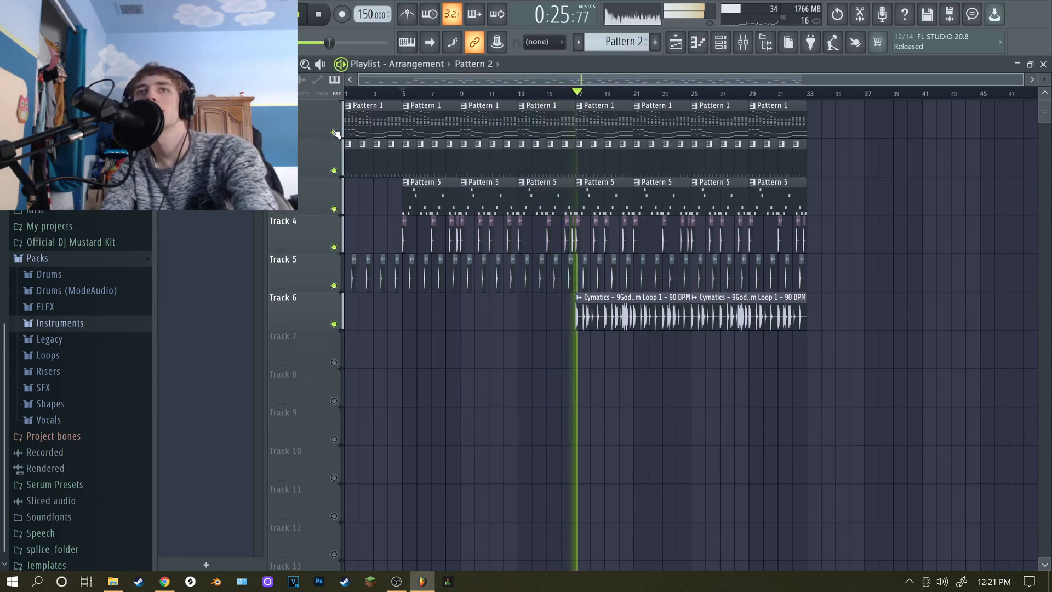
key("space")
Solo Track 6 and add Track 5, Track 4 and the Pattern 5 track back in
right_click(334, 325)
left_click(334, 285)
left_click(334, 247)
left_click(335, 209)
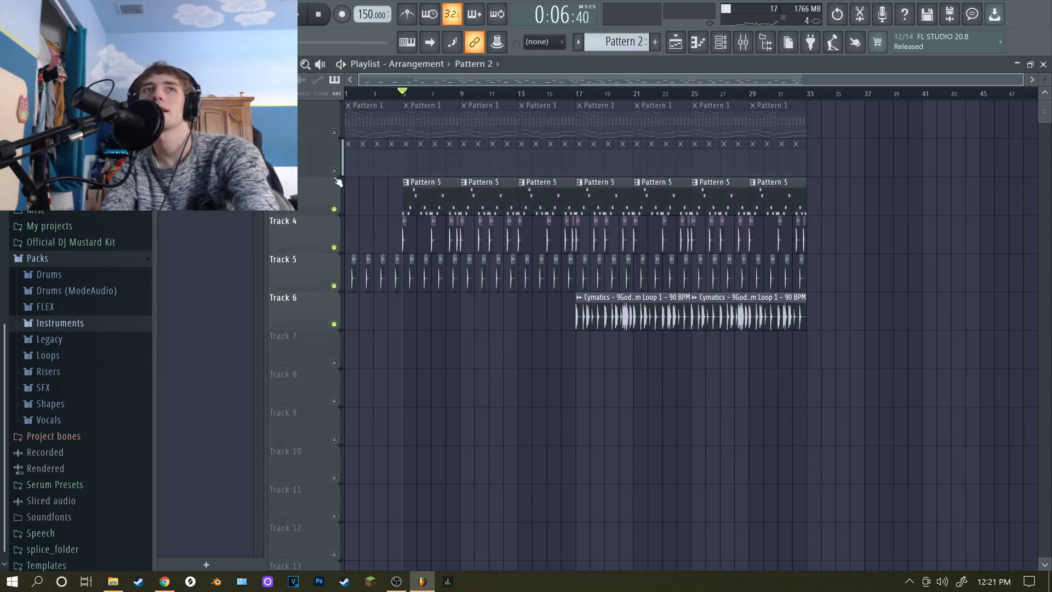
Unmute the second track, listen to the arrangement from bar 5 with a jump ahead to about bar 15, and restore all tracks
left_click(334, 170)
key("space")
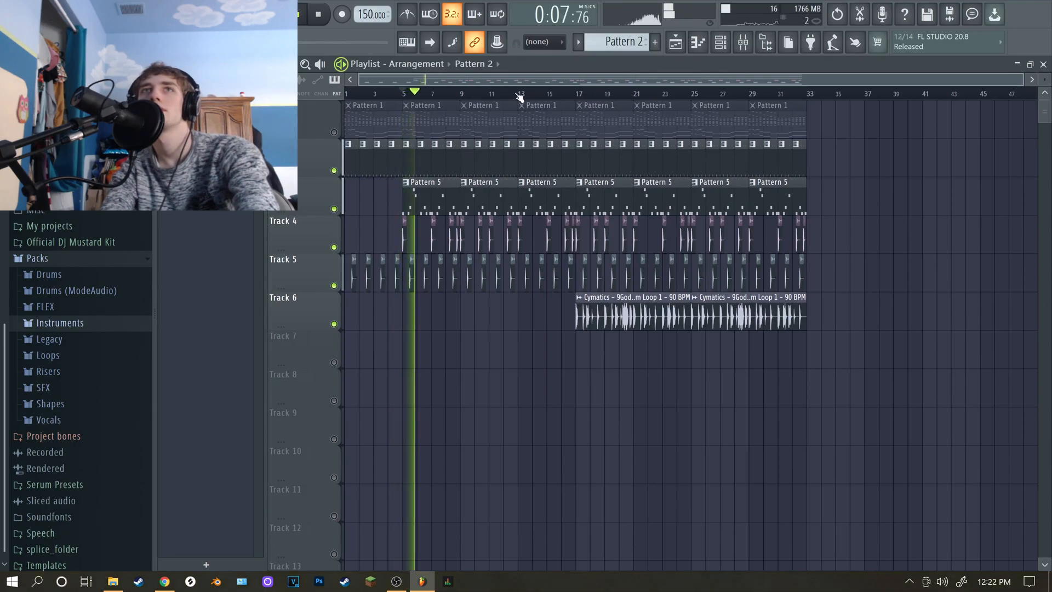
left_click(553, 97)
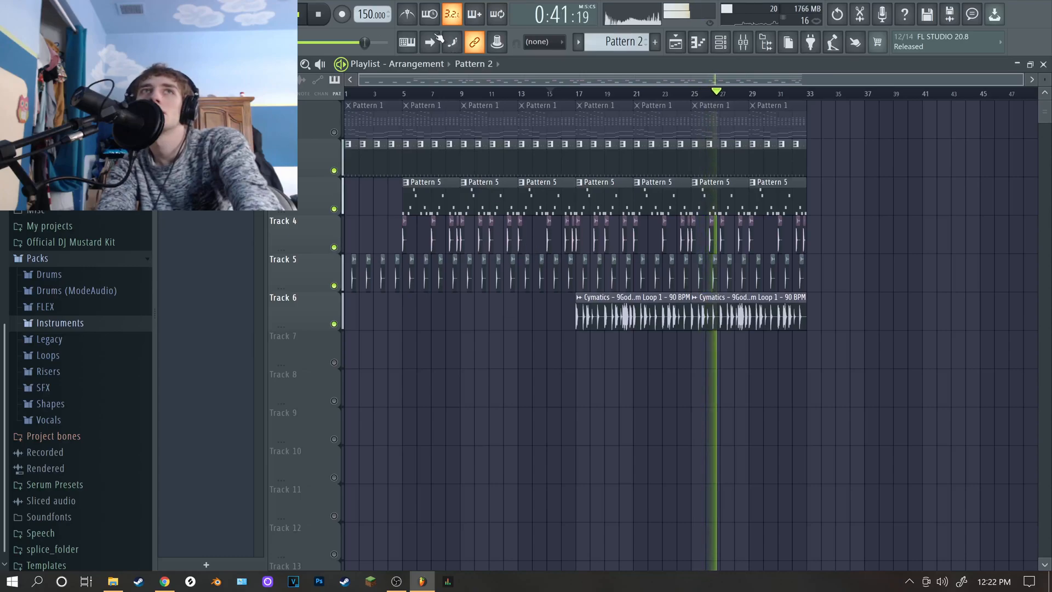
left_click(318, 15)
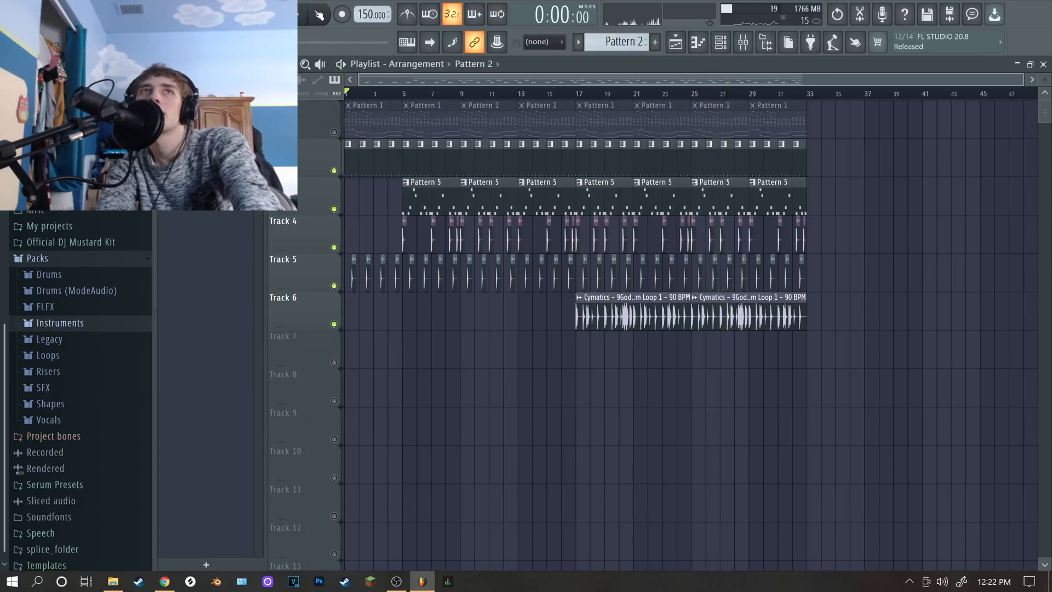
left_click(334, 132)
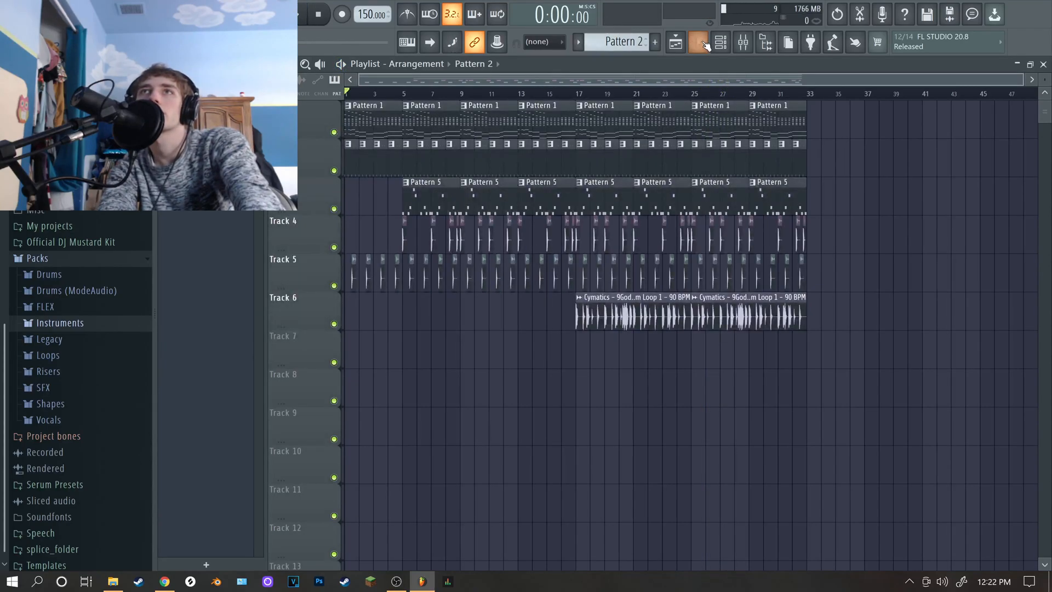
Select the Strings Section channel in the channel rack and open its DirectWave instrument
left_click(720, 41)
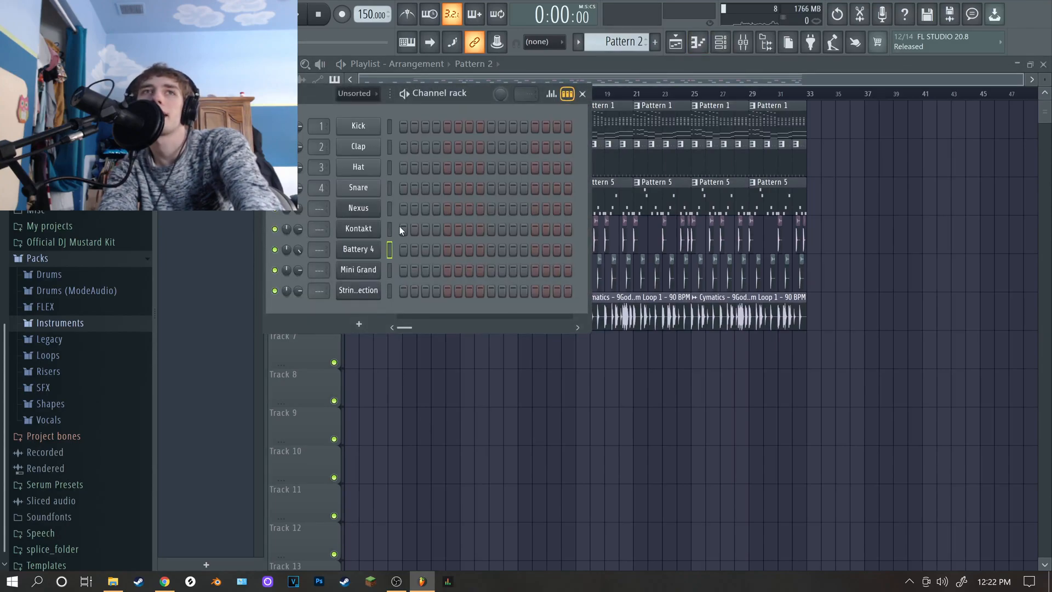
left_click(389, 292)
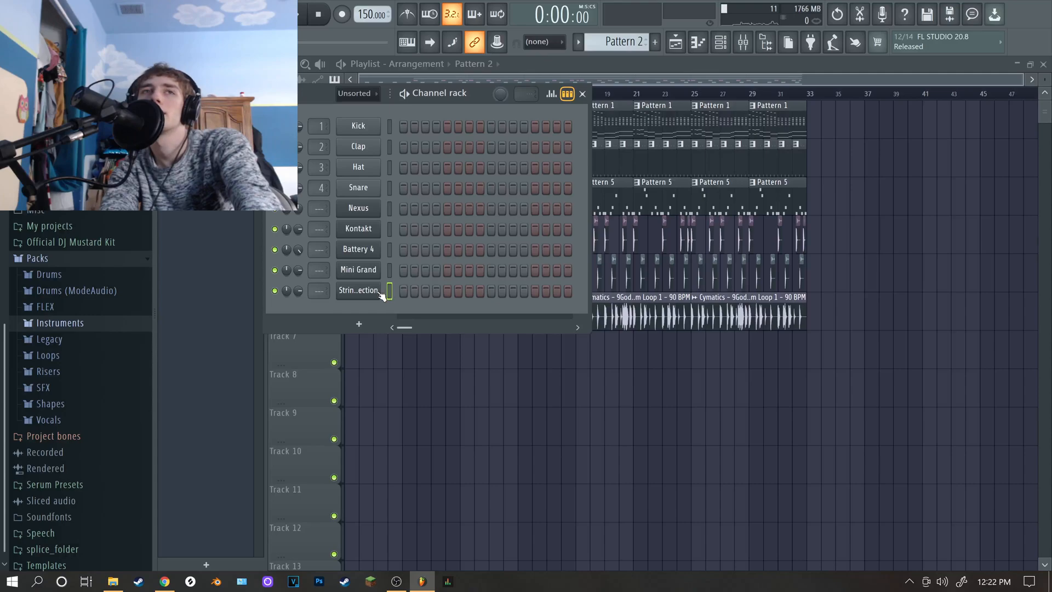
left_click(358, 291)
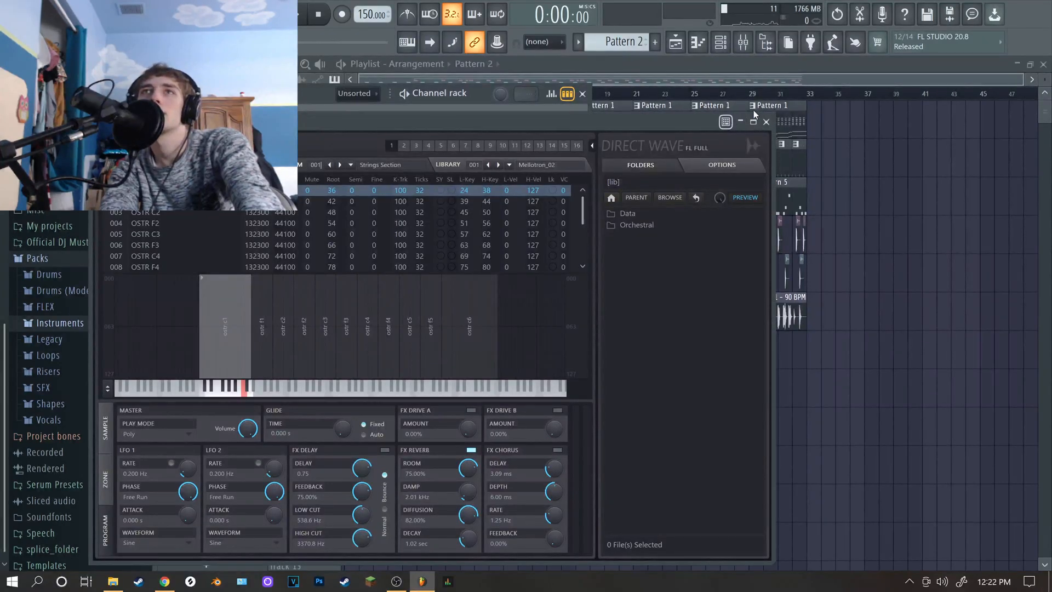
left_click_drag(186, 121, 267, 103)
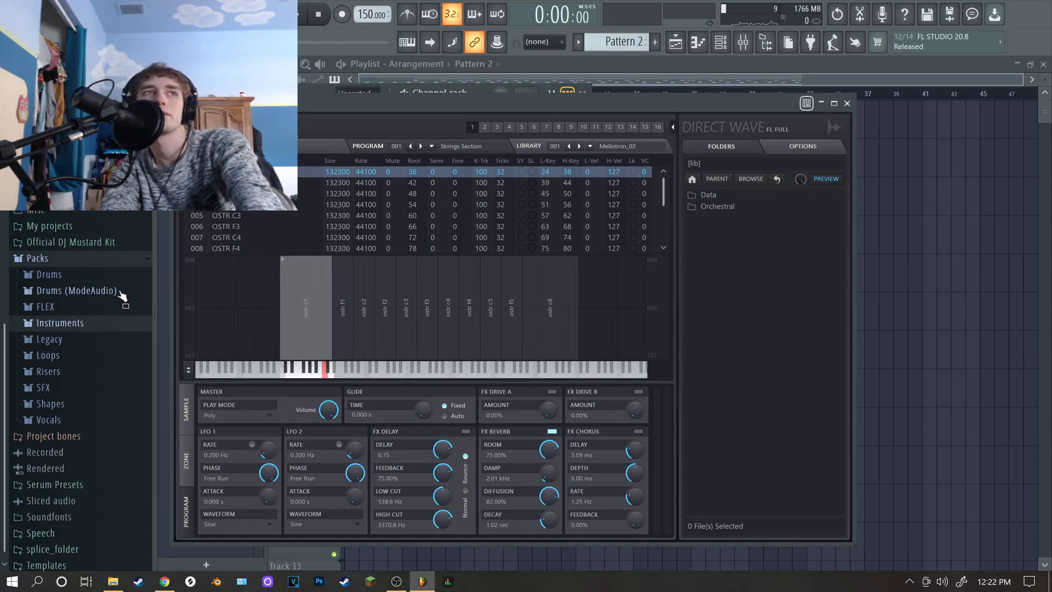
Browse the Packs library to the Orchestral instruments, collapse the folders, and close the DirectWave plugin and the channel rack
left_click(60, 323)
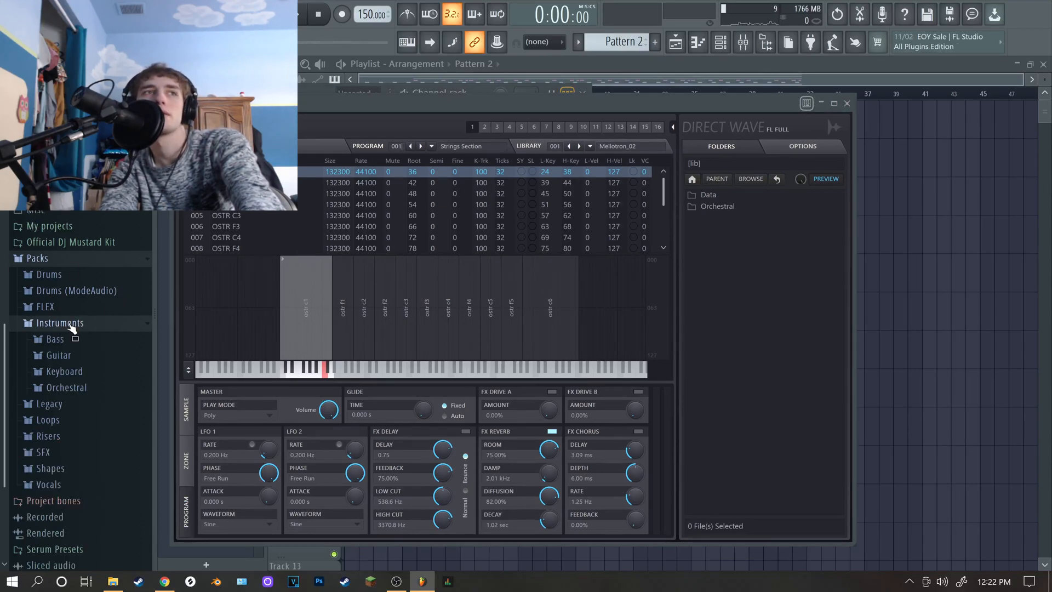
left_click(55, 373)
left_click(58, 372)
left_click(66, 389)
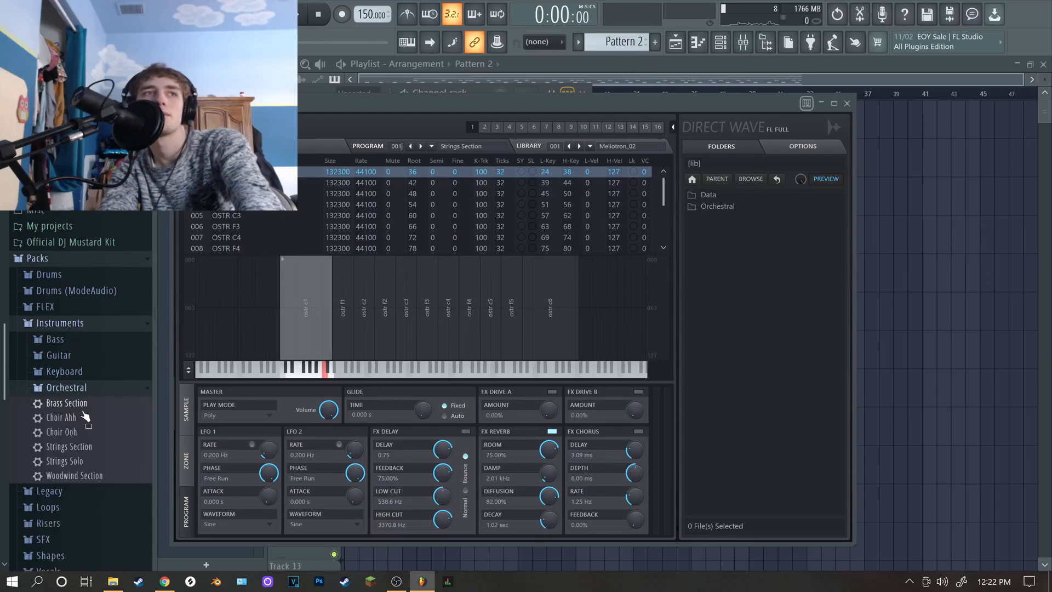
left_click(96, 390)
left_click(64, 323)
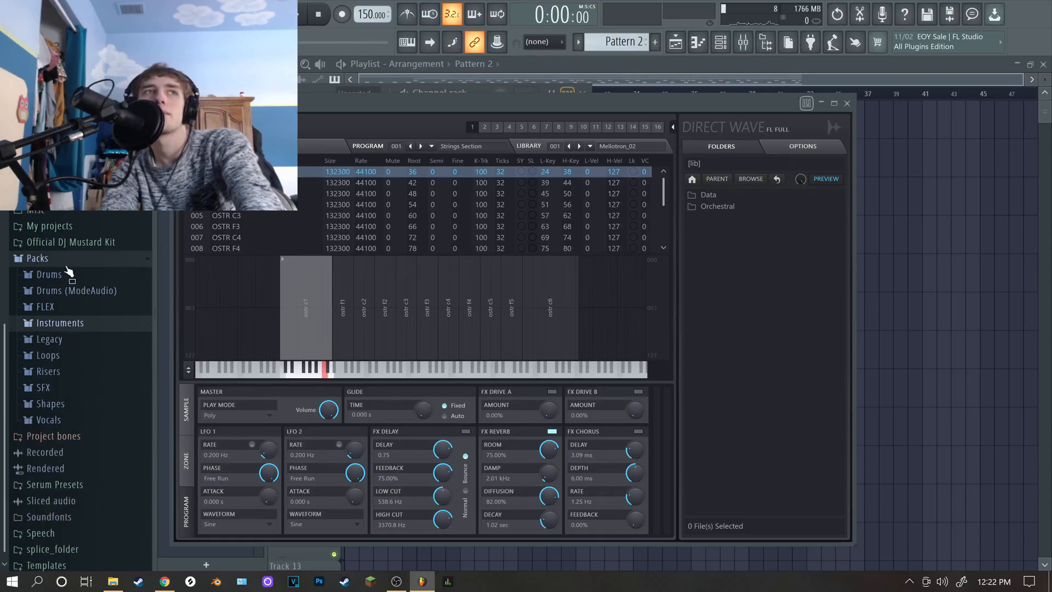
left_click(66, 259)
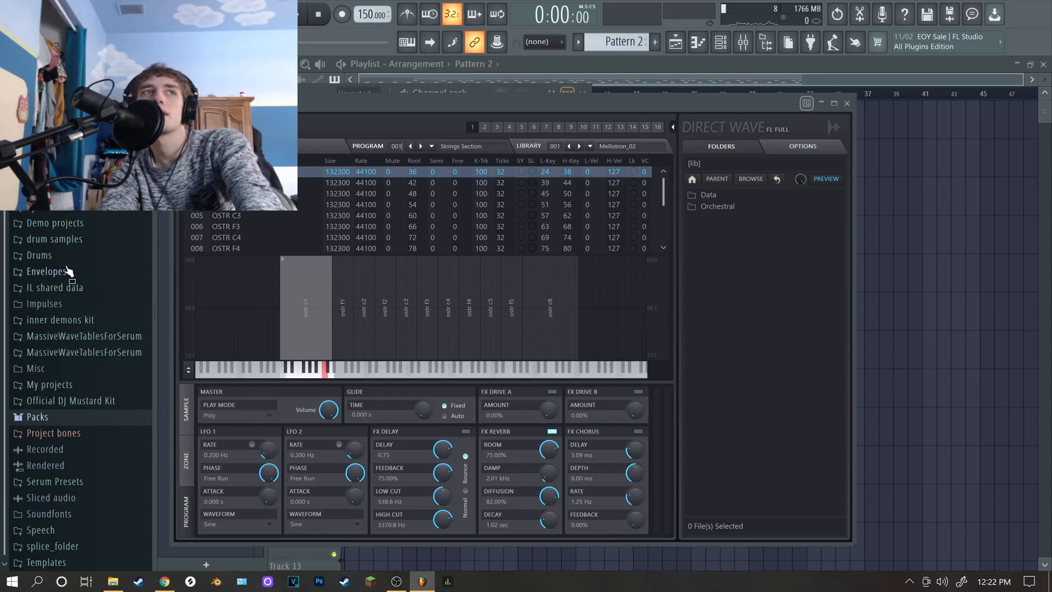
left_click(846, 107)
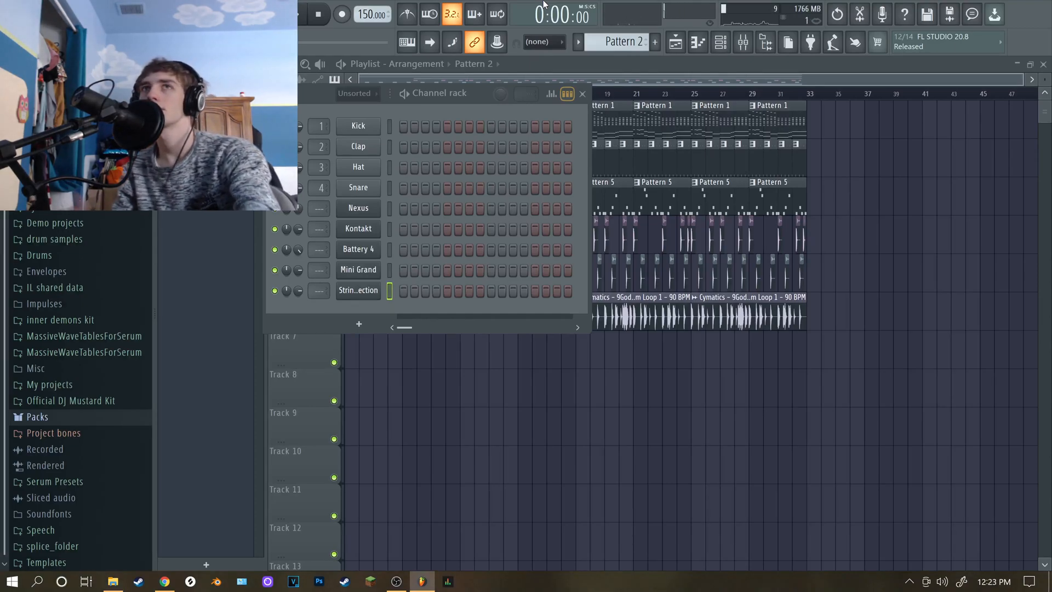
left_click(582, 94)
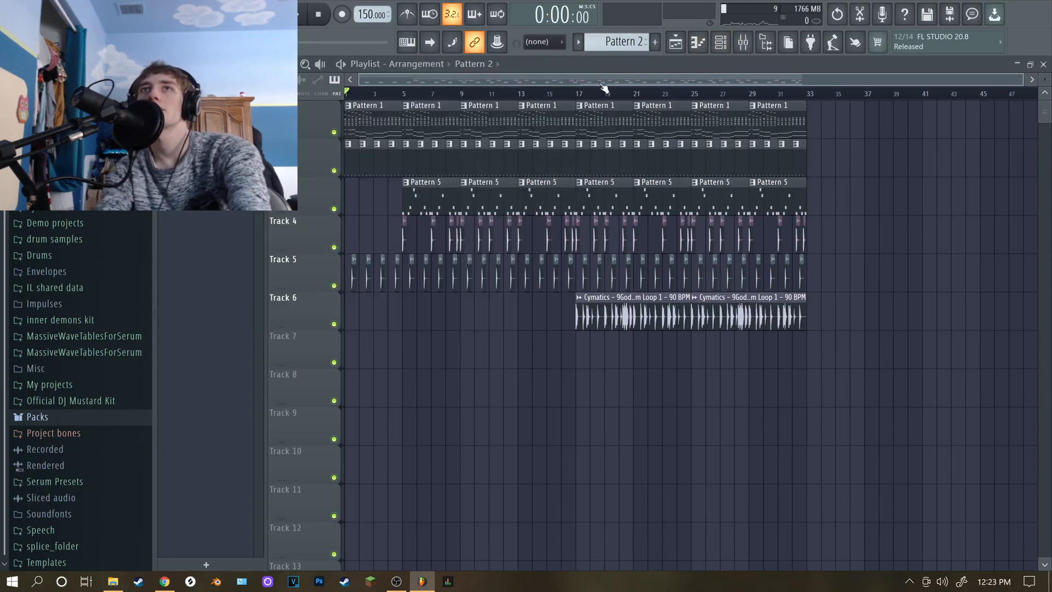
Create Pattern 6 and record a Strings Section melody of about 12 bars into it, using notes and automation recording
left_click(655, 42)
key("Return")
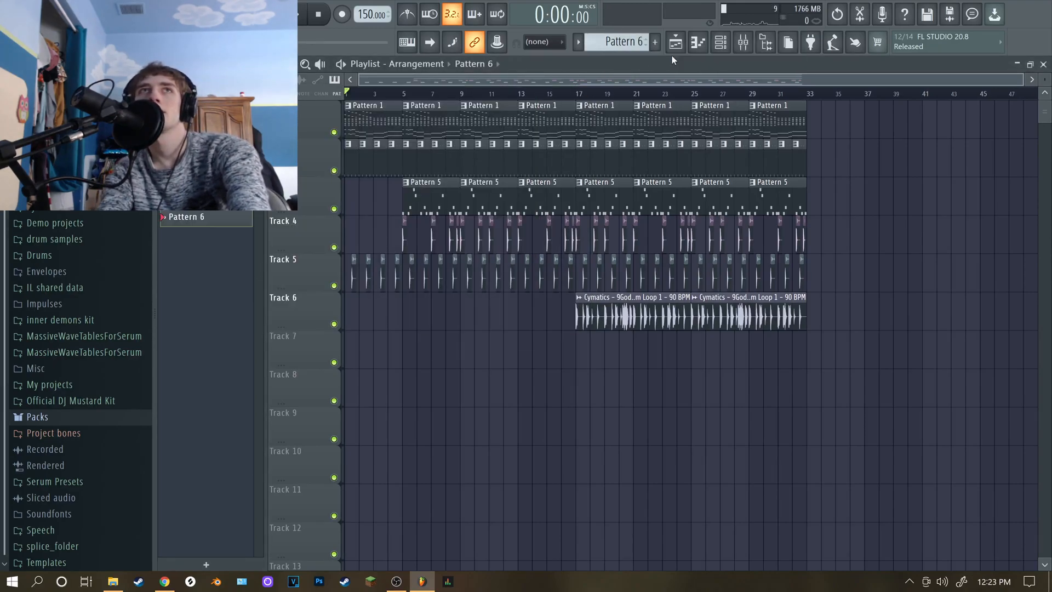
left_click(347, 16)
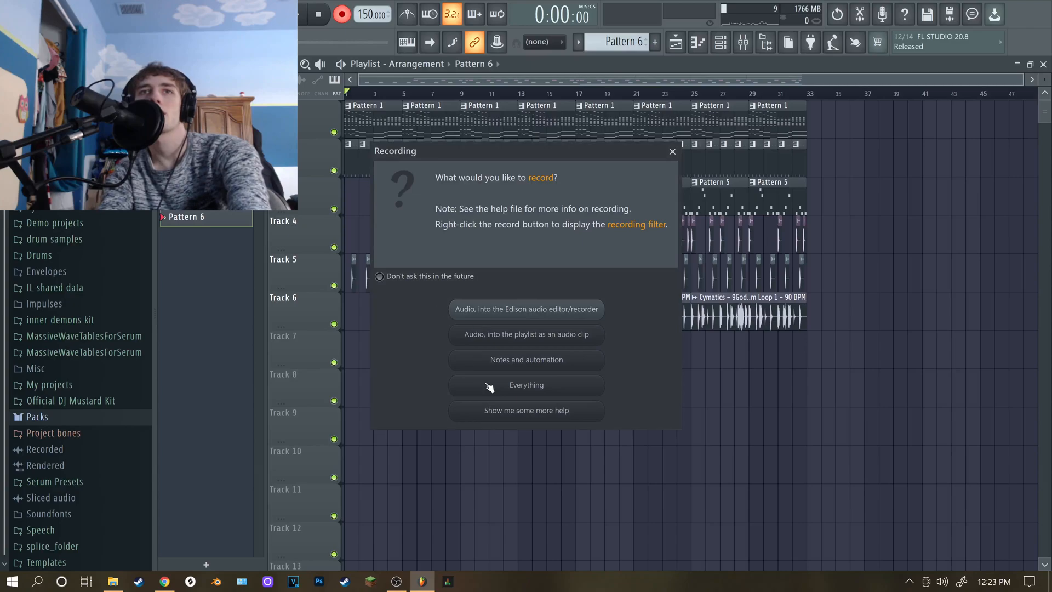
left_click(488, 366)
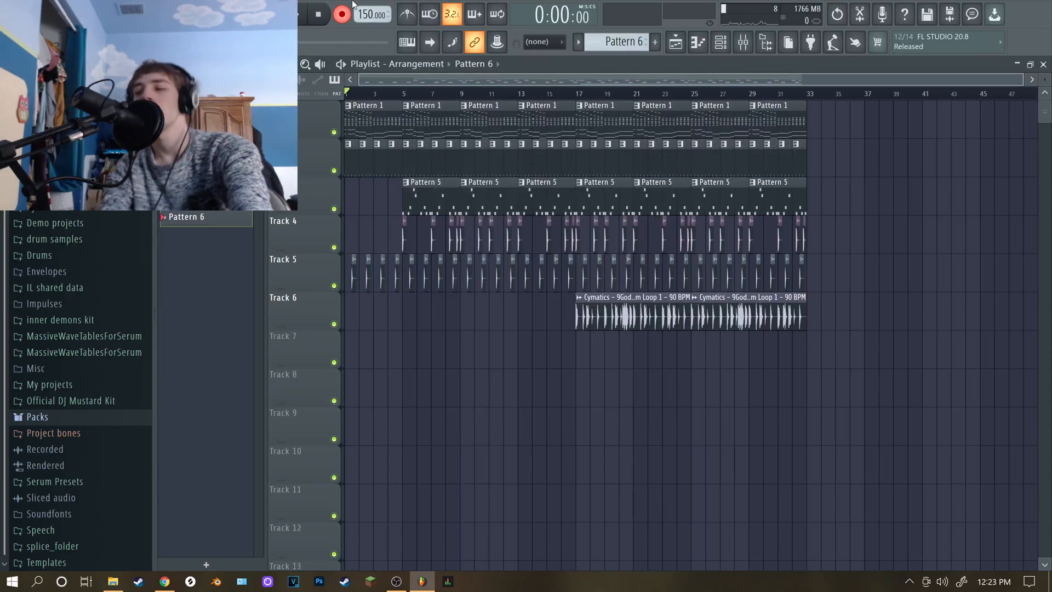
key("space")
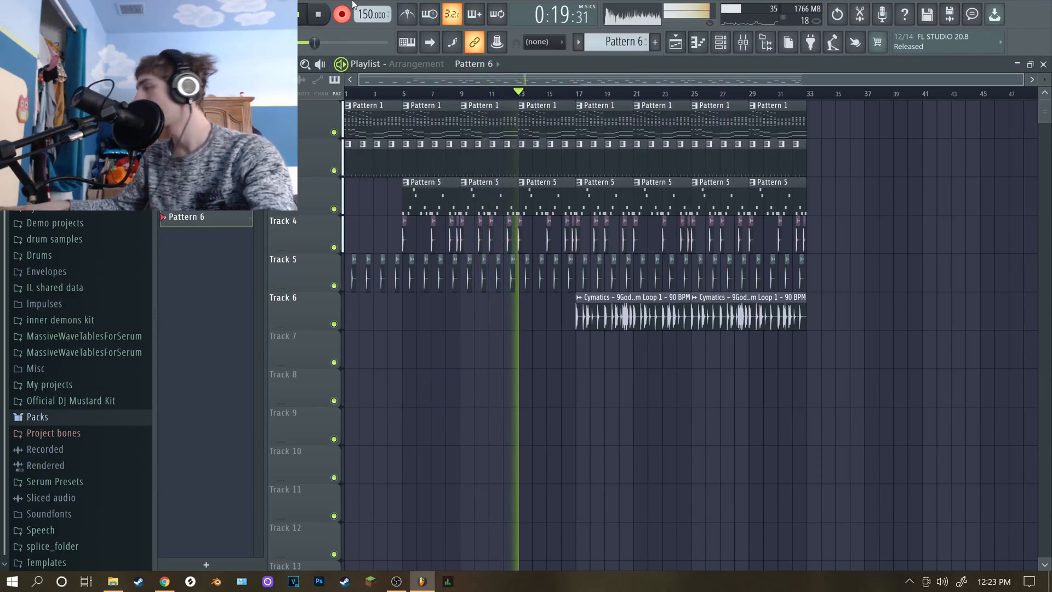
key("space")
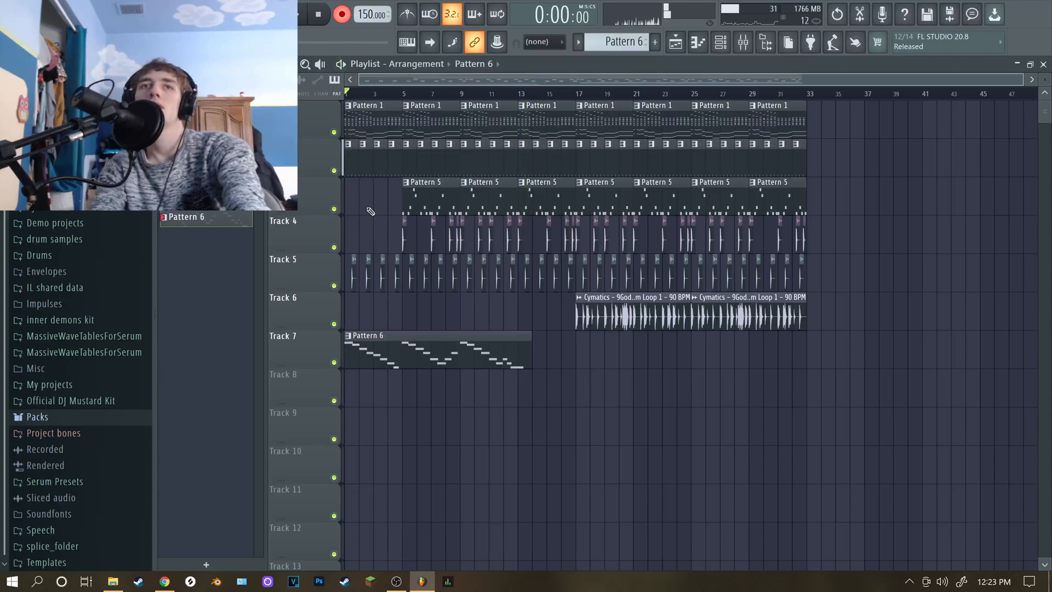
Lower the A5 note at bar 3 of the recorded Pattern 6 melody to G#5 and play it back
double_click(373, 345)
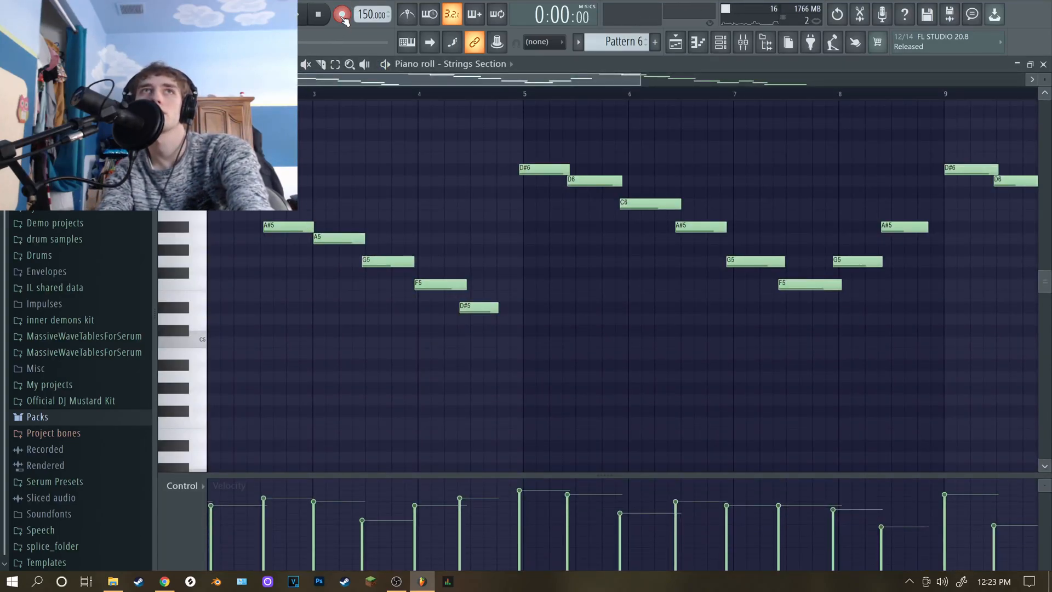
left_click_drag(337, 80, 284, 80)
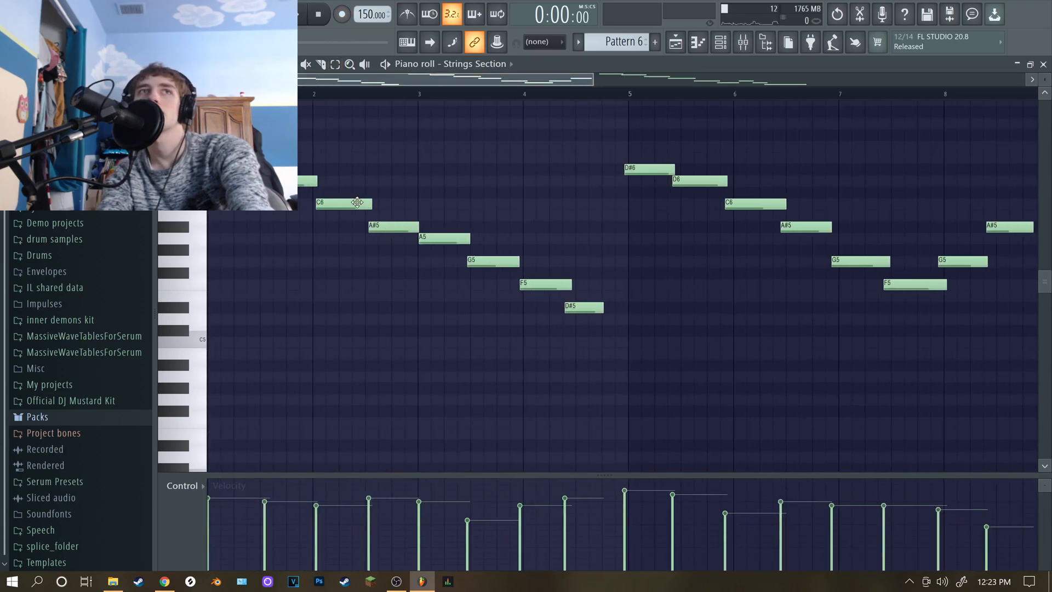
key("space")
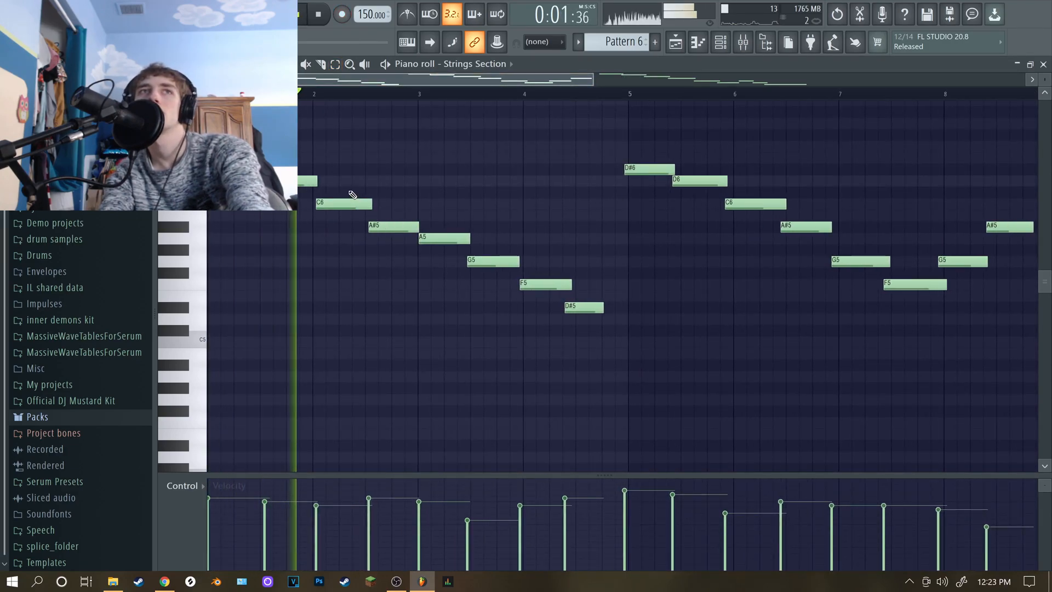
key("space")
left_click_drag(435, 236, 431, 249)
key("space")
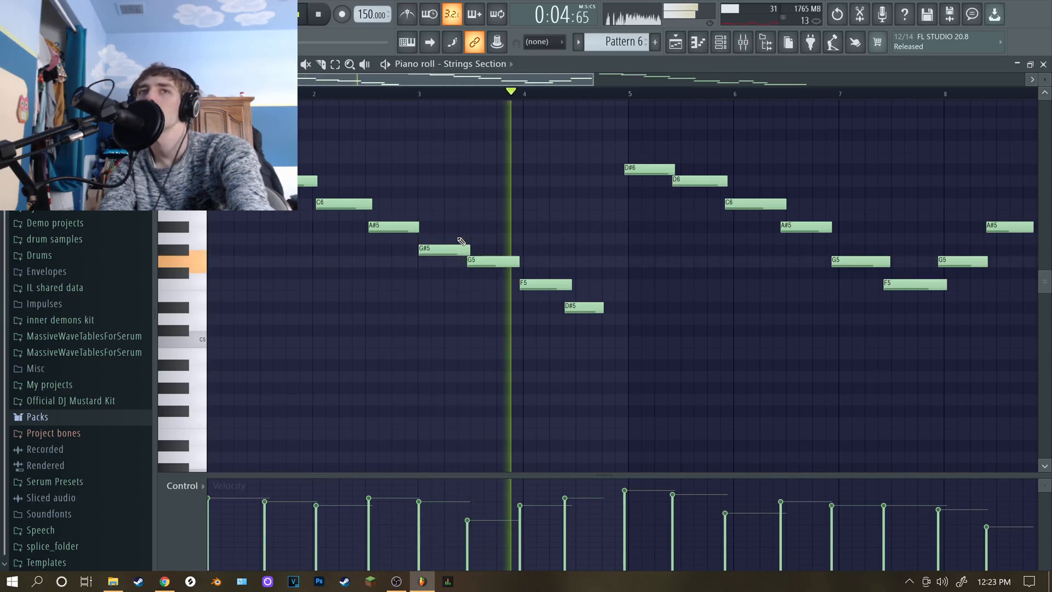
key("space")
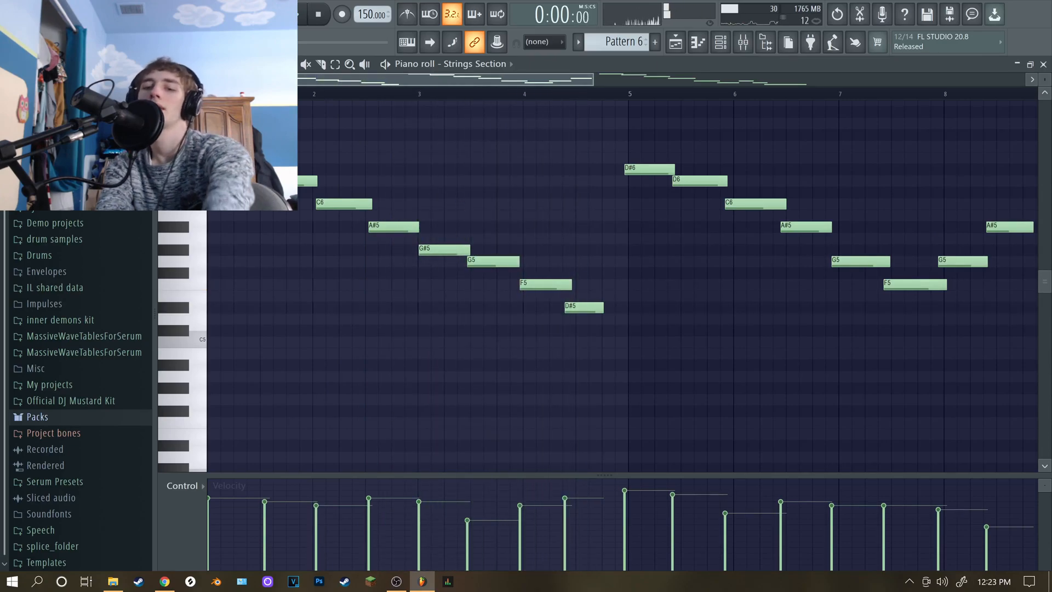
Quantize the recorded Strings Section notes in Pattern 6
scroll(685, 308, "down", 5)
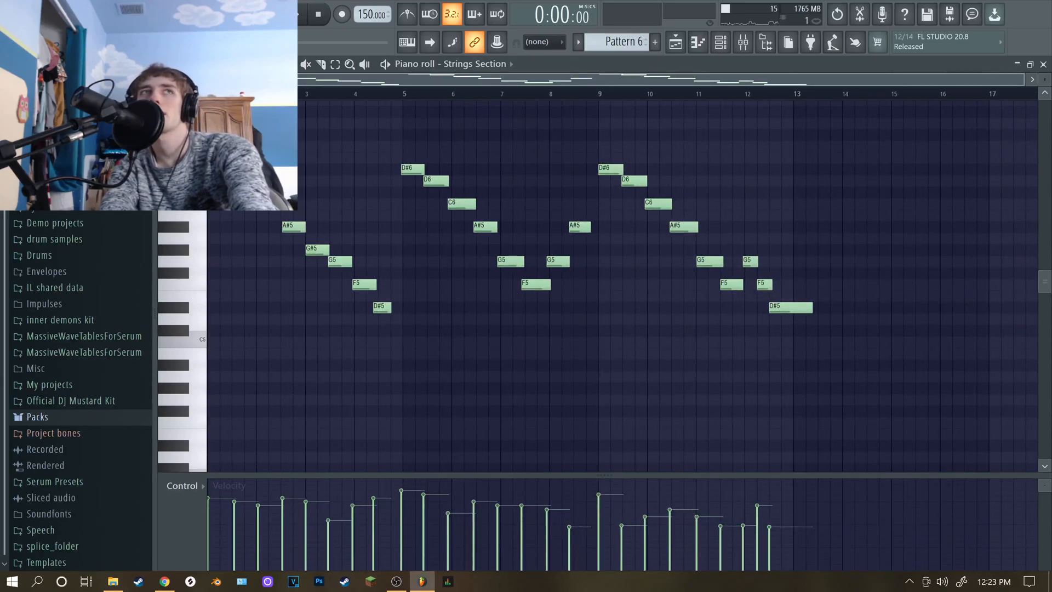
left_click(180, 64)
left_click(219, 127)
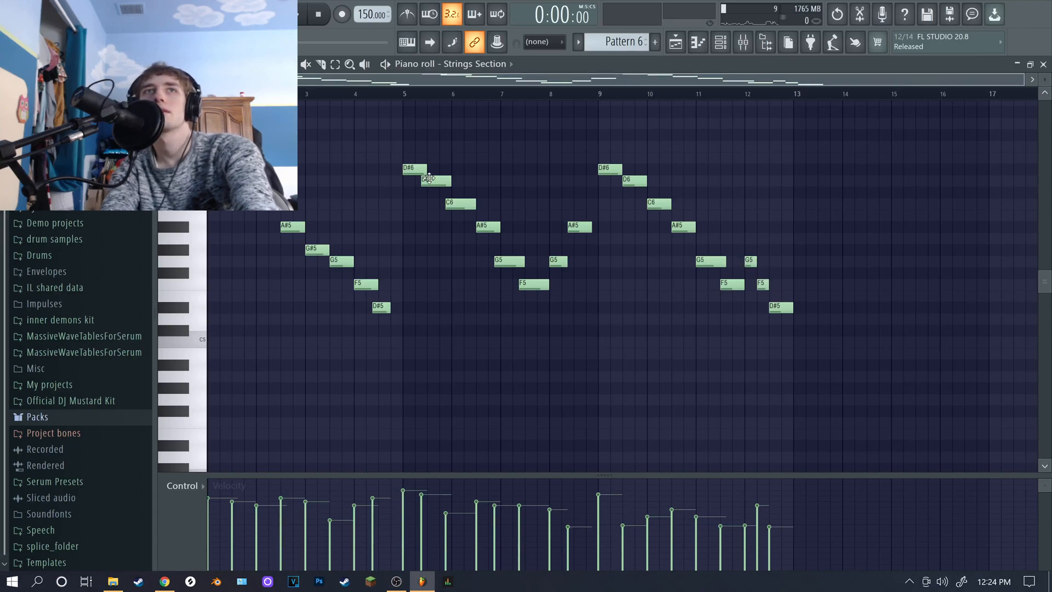
Align the remaining off-grid strings notes by hand: D#5 in bar 4, D6 and C6 in bars 5–6, and F5, G5 and A#5 in bars 7–8
left_click_drag(430, 178, 470, 204)
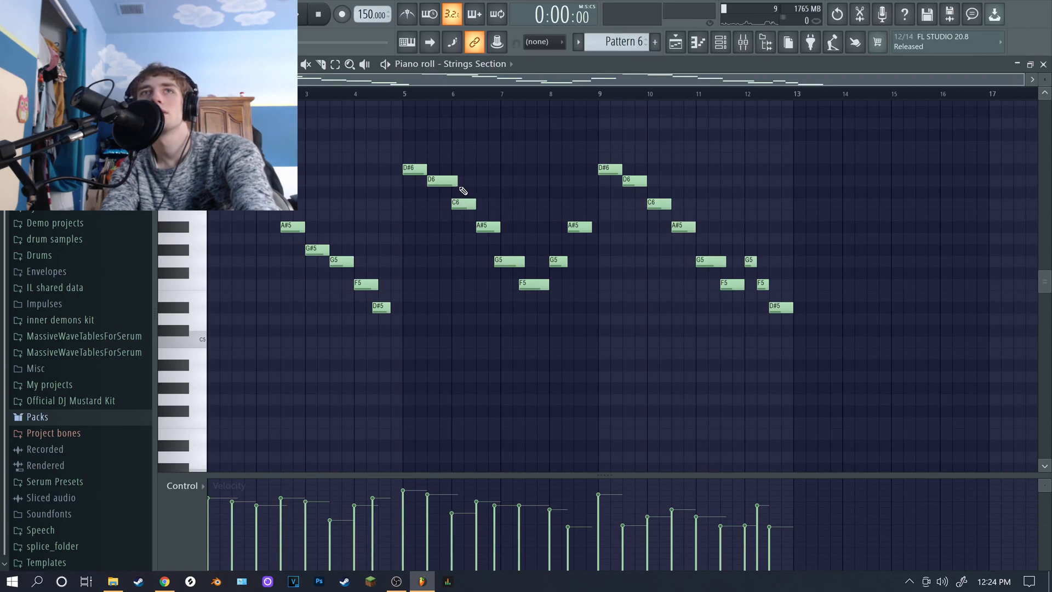
key("space")
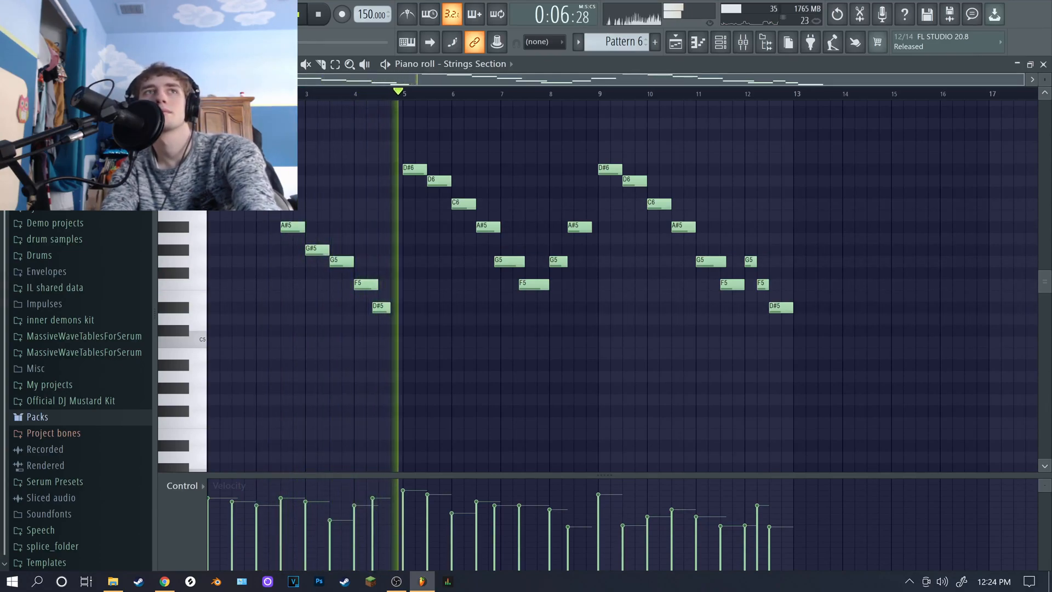
key("space")
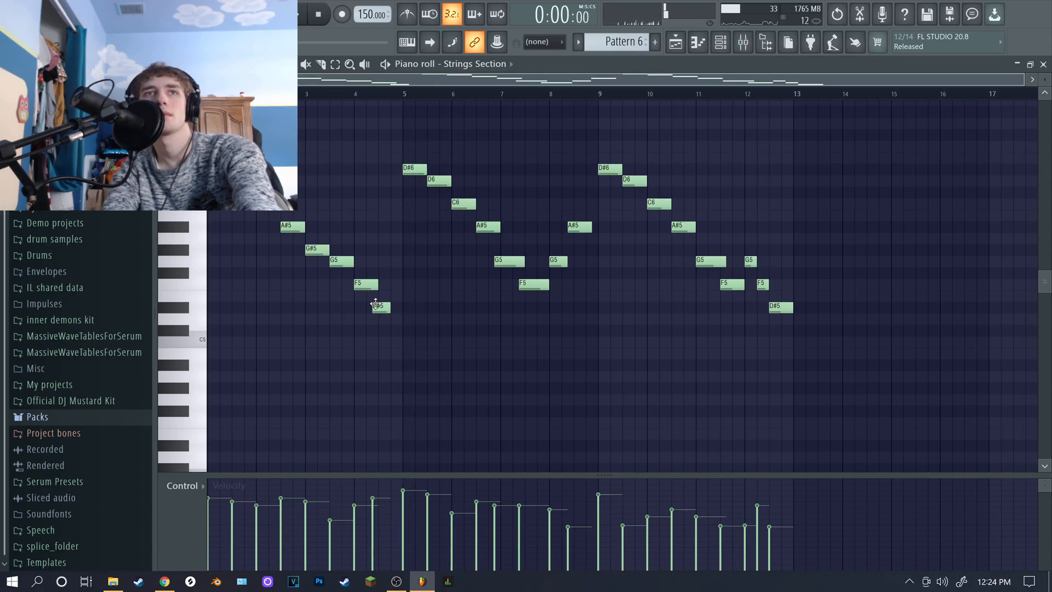
left_click_drag(375, 302, 381, 303)
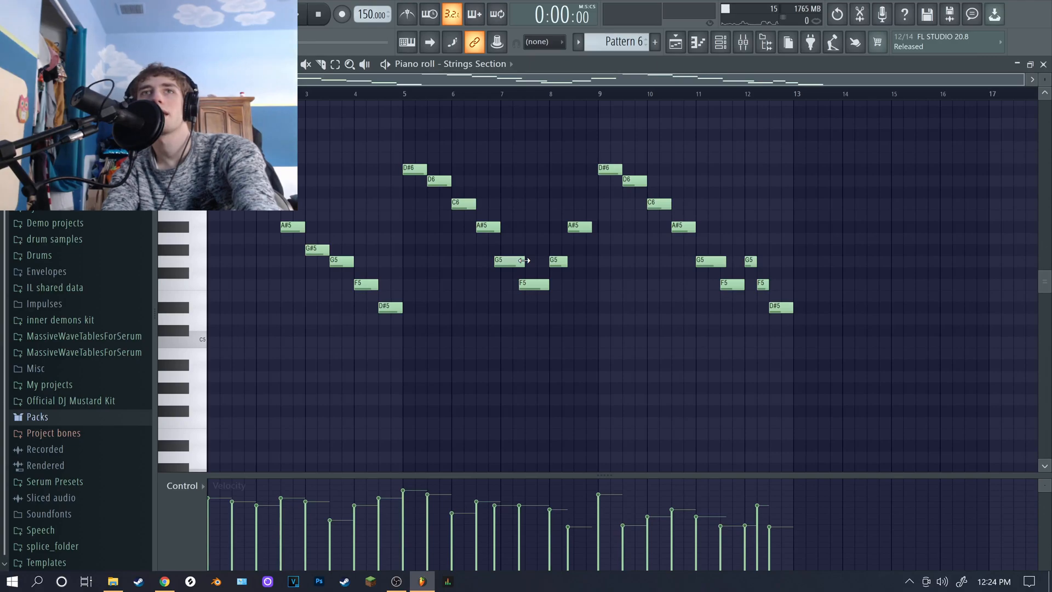
left_click_drag(528, 287, 534, 287)
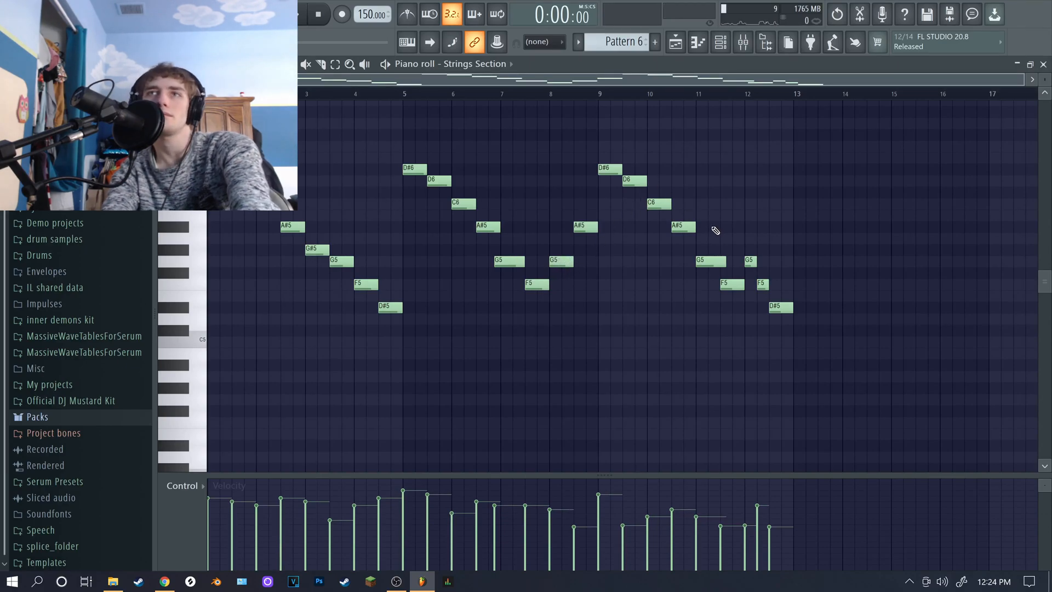
Move the Pattern 6 clip on Track 7 of the playlist to start at bar 9
left_click(681, 45)
left_click_drag(484, 352, 594, 358)
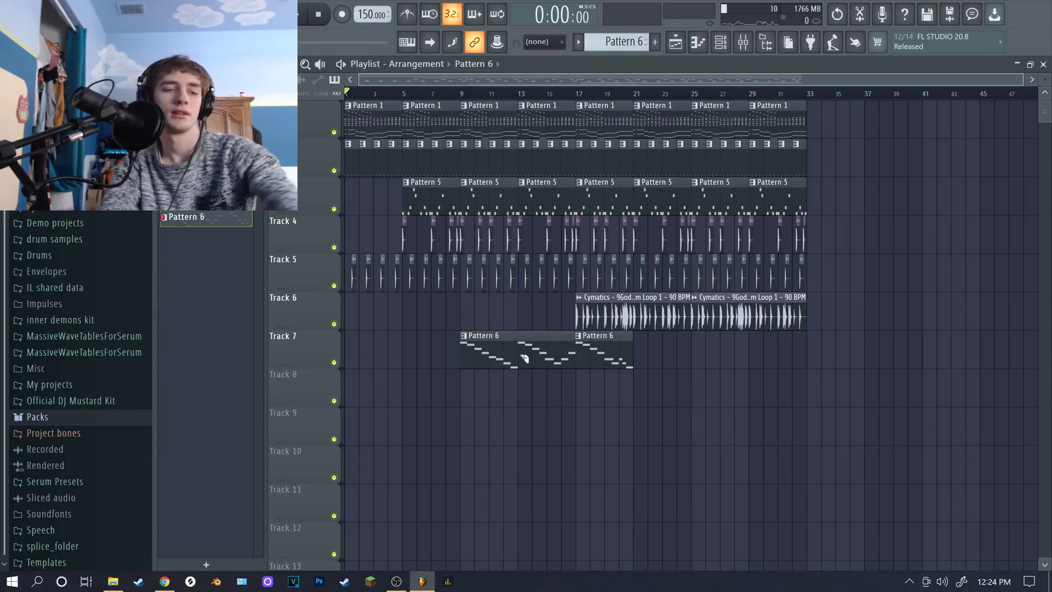
Undo the last split of the Pattern 6 clip on Track 7 and slice the clip again at bar 17
key("ctrl+z")
left_click(179, 64)
left_click(204, 262)
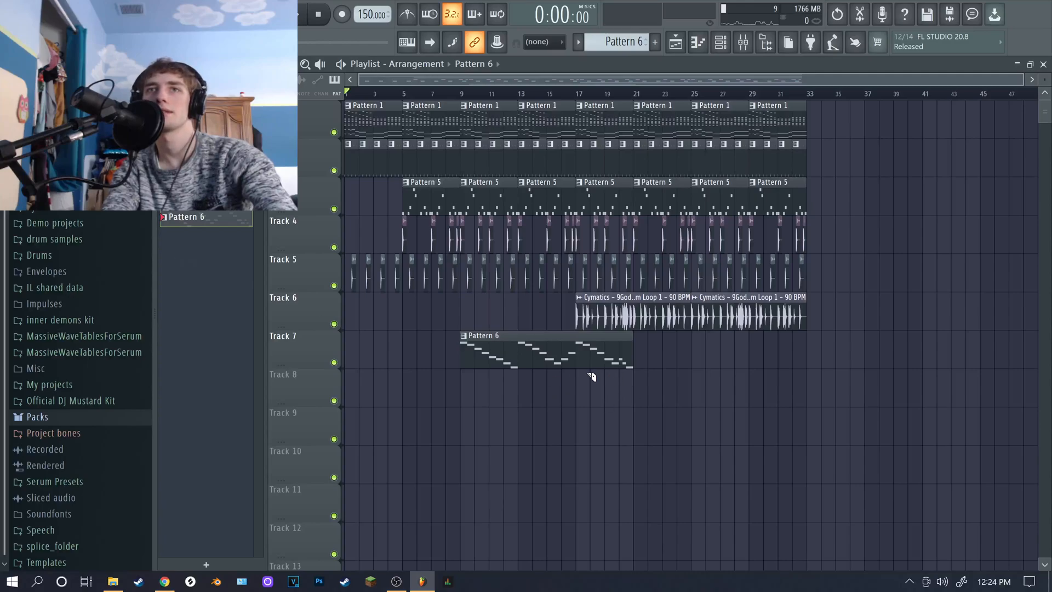
left_click_drag(583, 374, 585, 345)
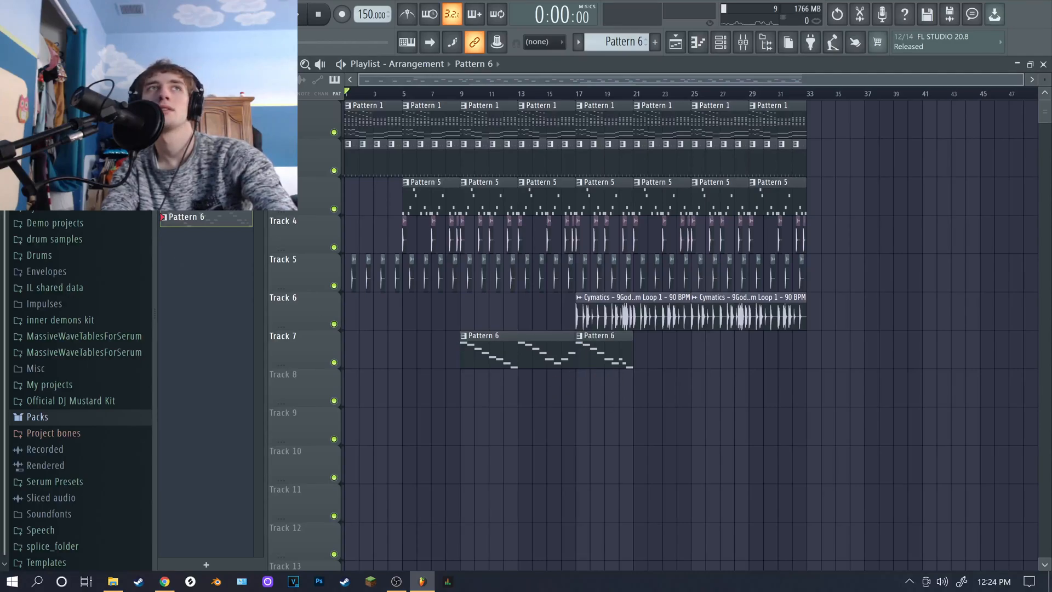
Make the Pattern 6 piece that starts at bar 17 unique and move it on Track 7 to start at bar 29
left_click(577, 335)
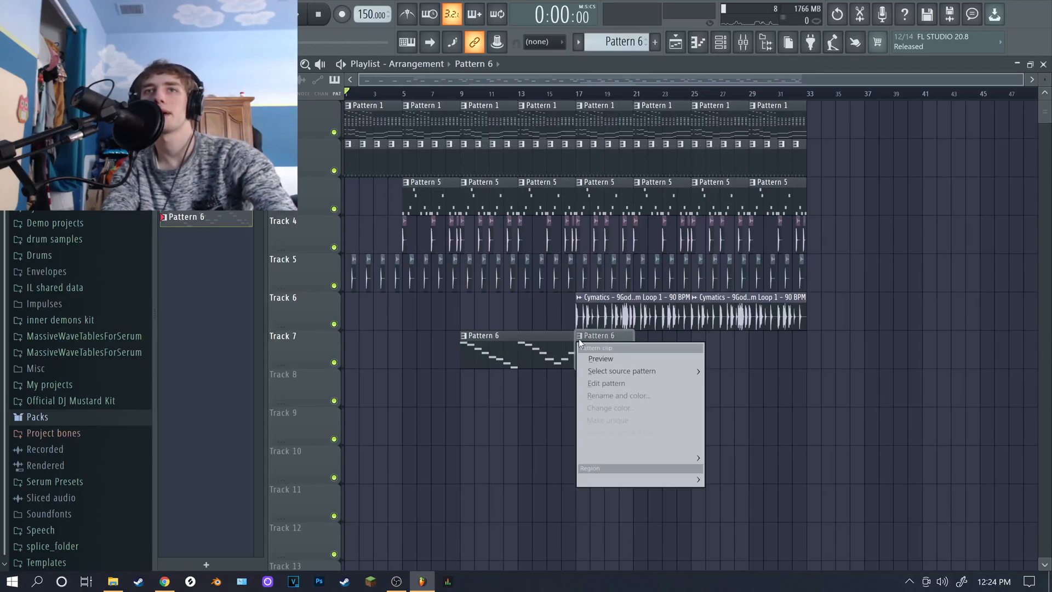
left_click(615, 419)
left_click_drag(613, 353, 772, 366)
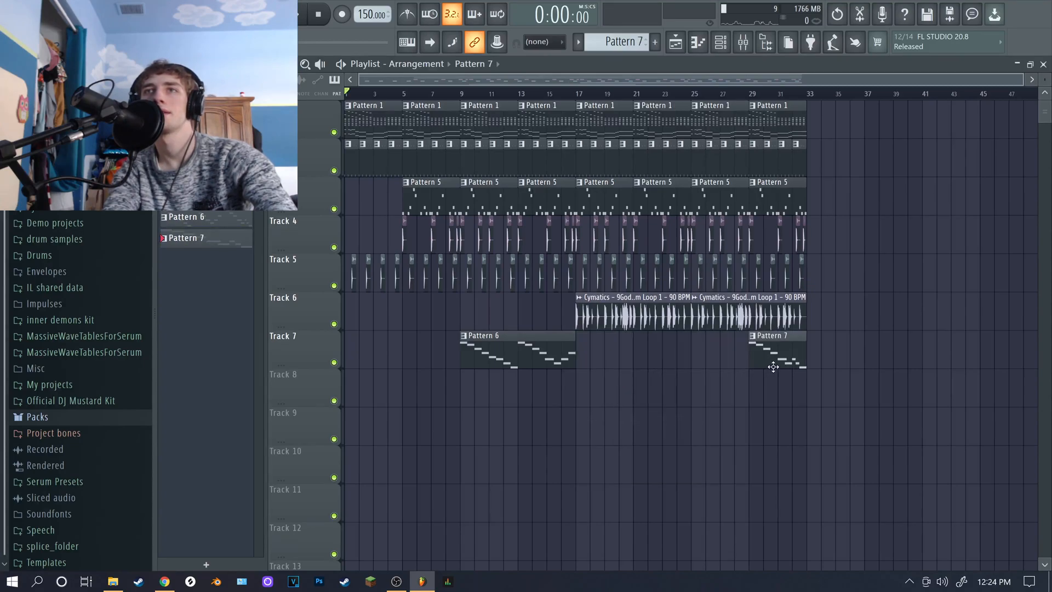
Place Pattern 6 clips at bars 17 and 25 of Track 7, filling the gap up to bar 29, and play the arrangement
left_click(582, 356)
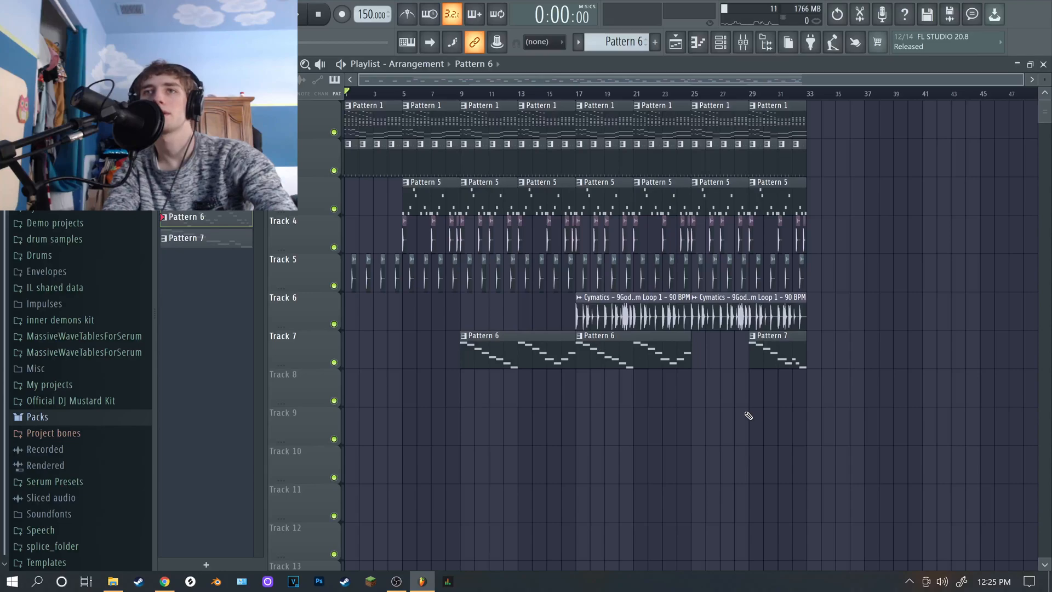
left_click(695, 388)
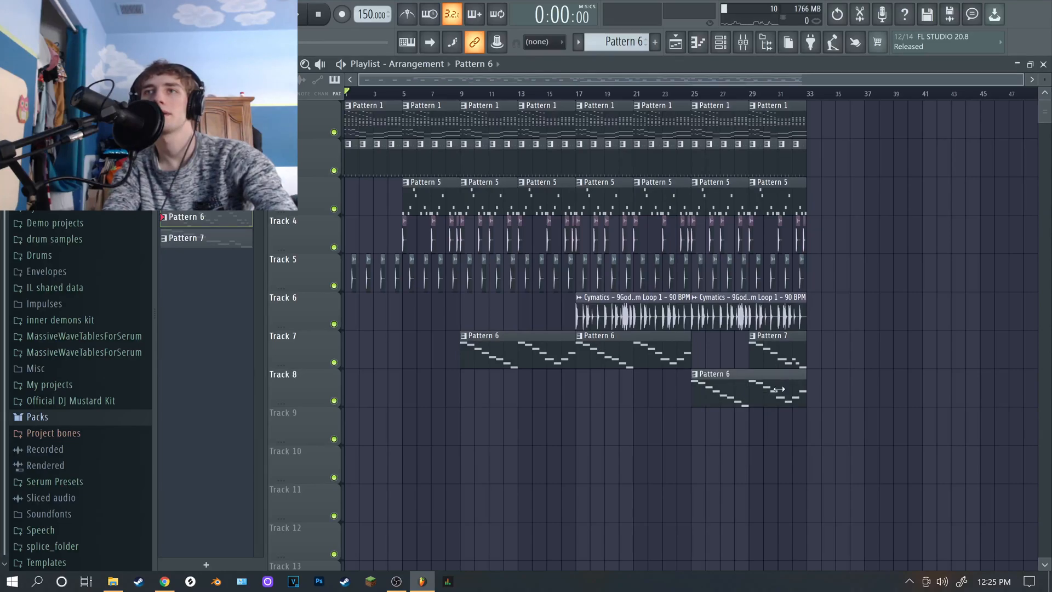
left_click_drag(720, 378, 718, 347)
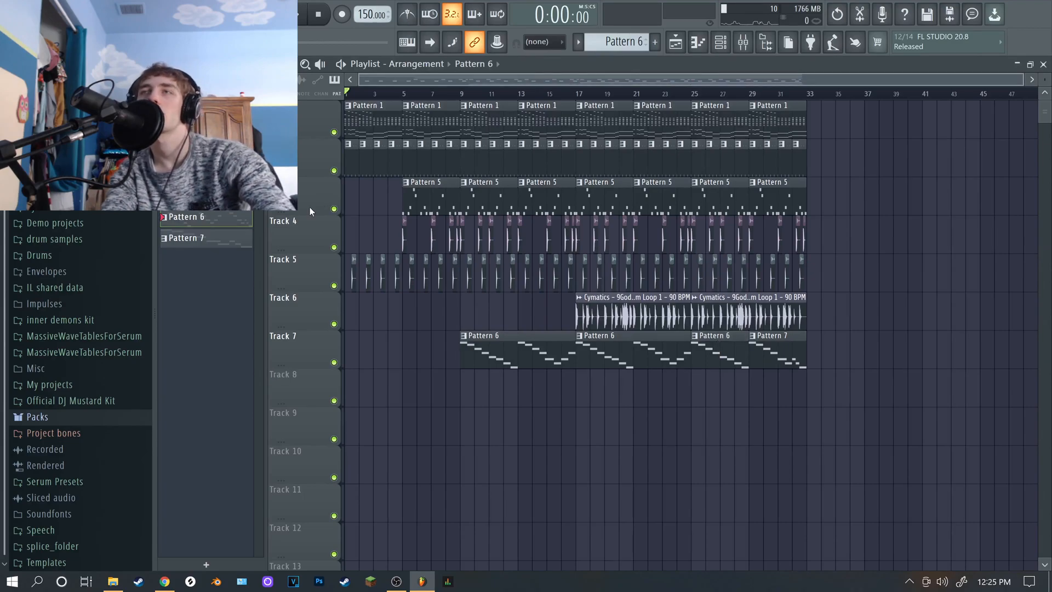
key("space")
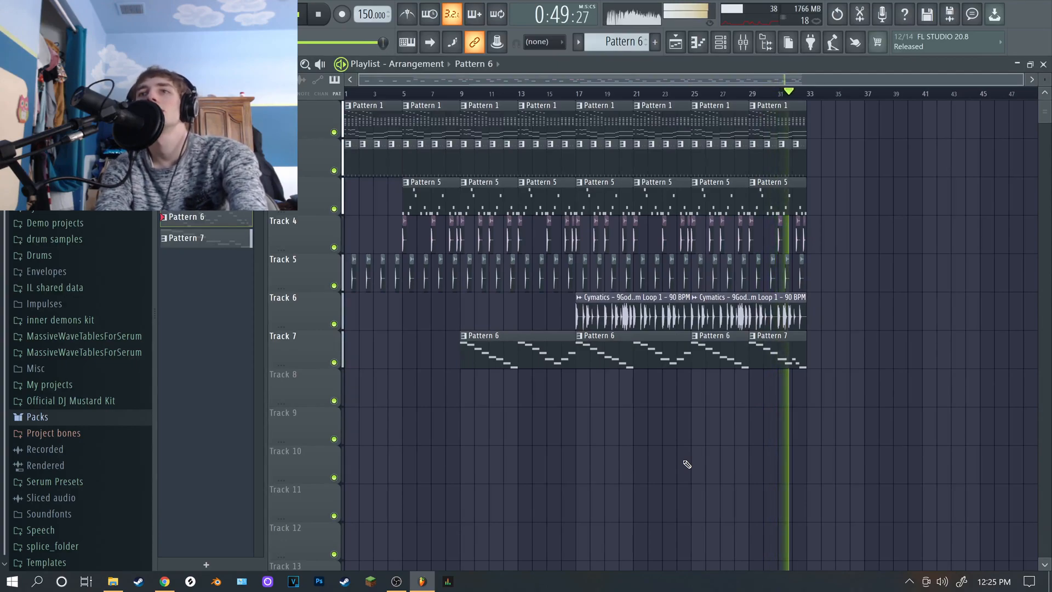
key("space")
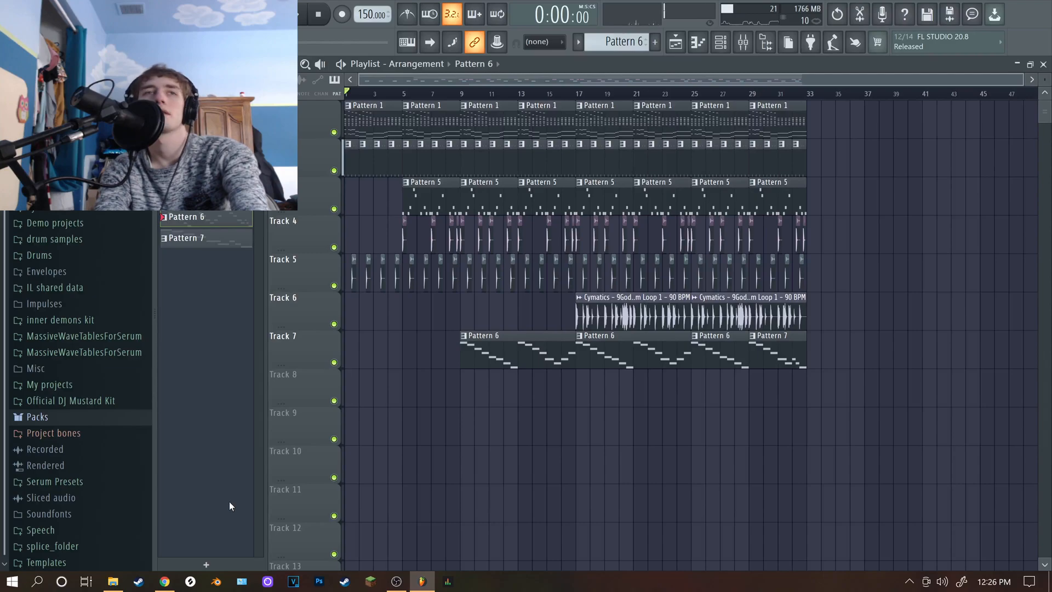
Open the 808s folder under Drums - One Shots in the Cymatics 9God sample pack
left_click(49, 206)
scroll(56, 211, "up", 1)
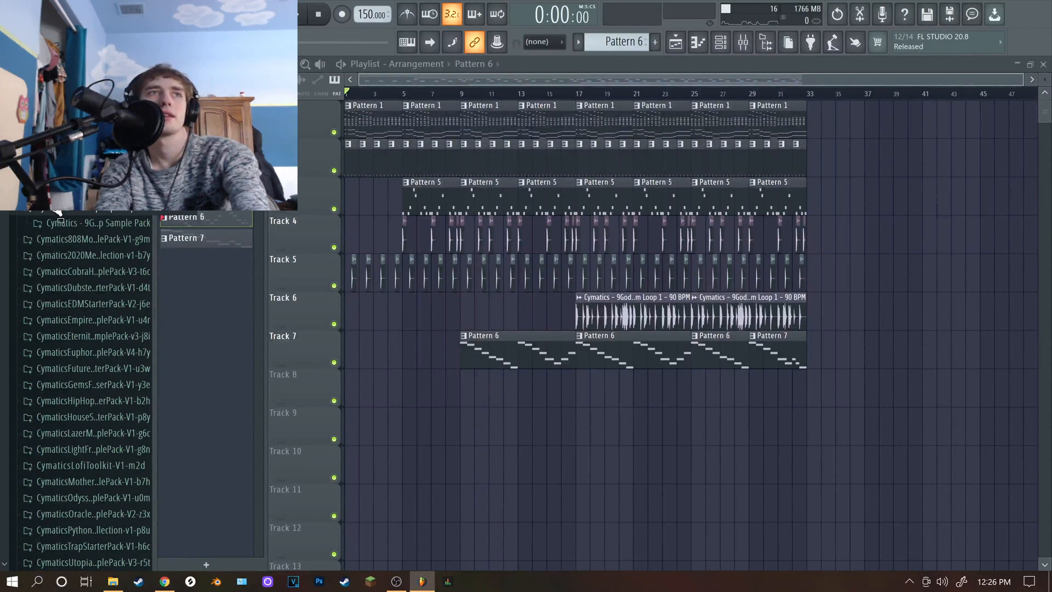
left_click(68, 225)
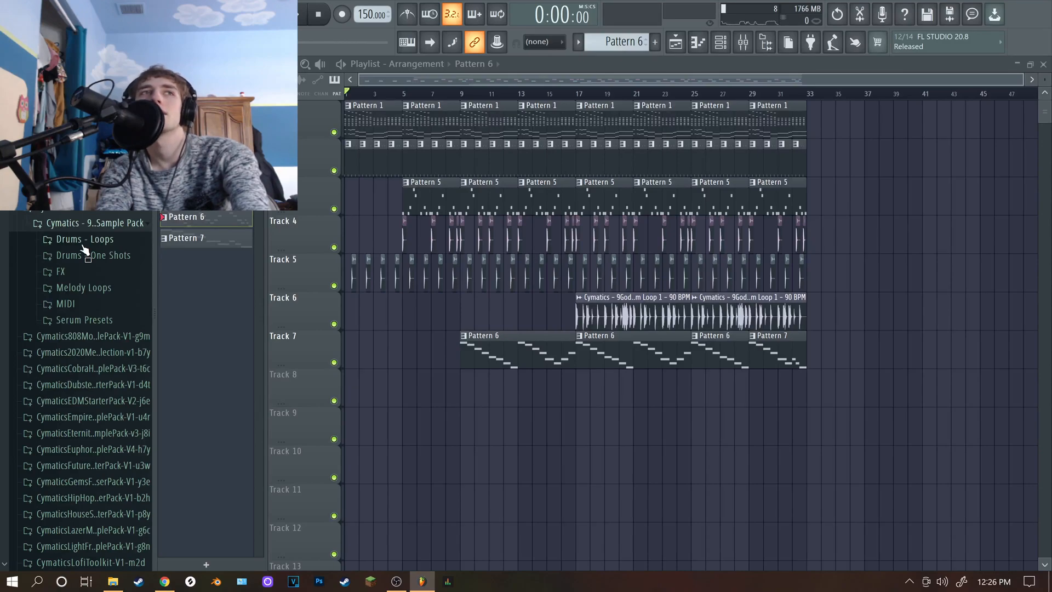
left_click(85, 256)
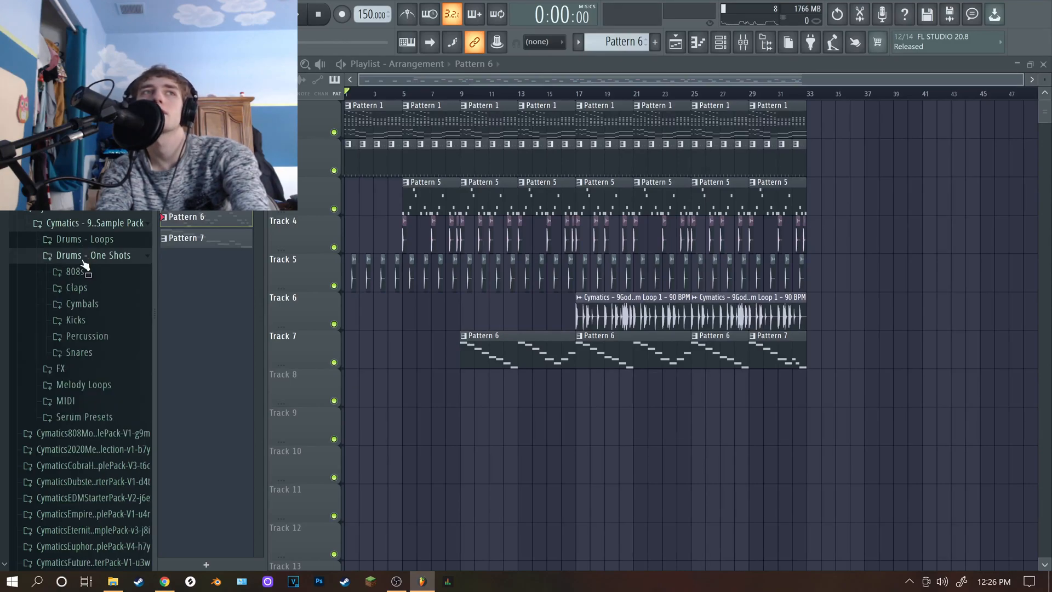
left_click(82, 270)
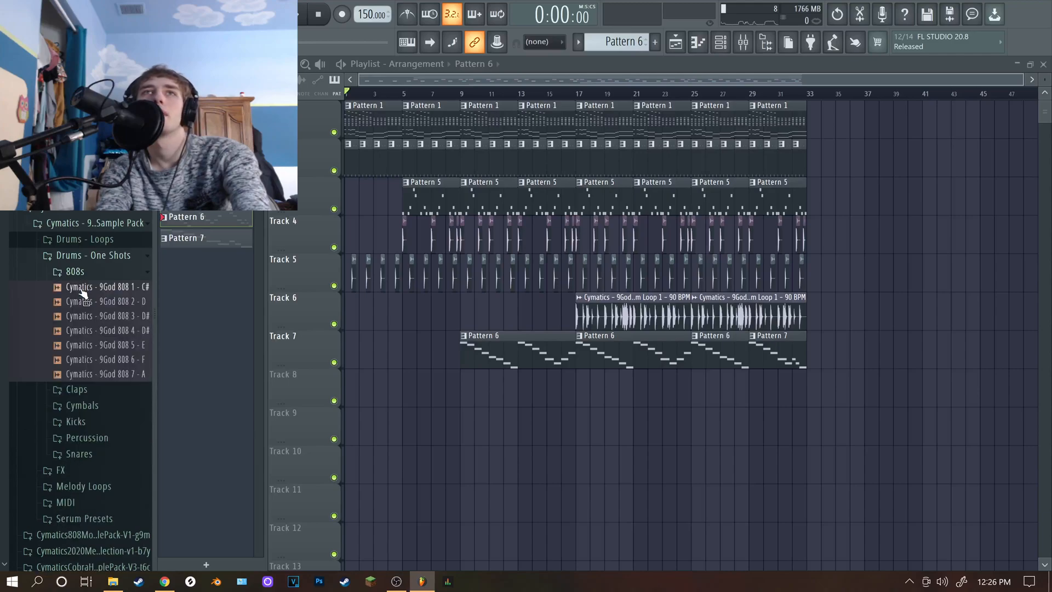
Audition the Cymatics 9God 808 samples one after another
left_click(83, 301)
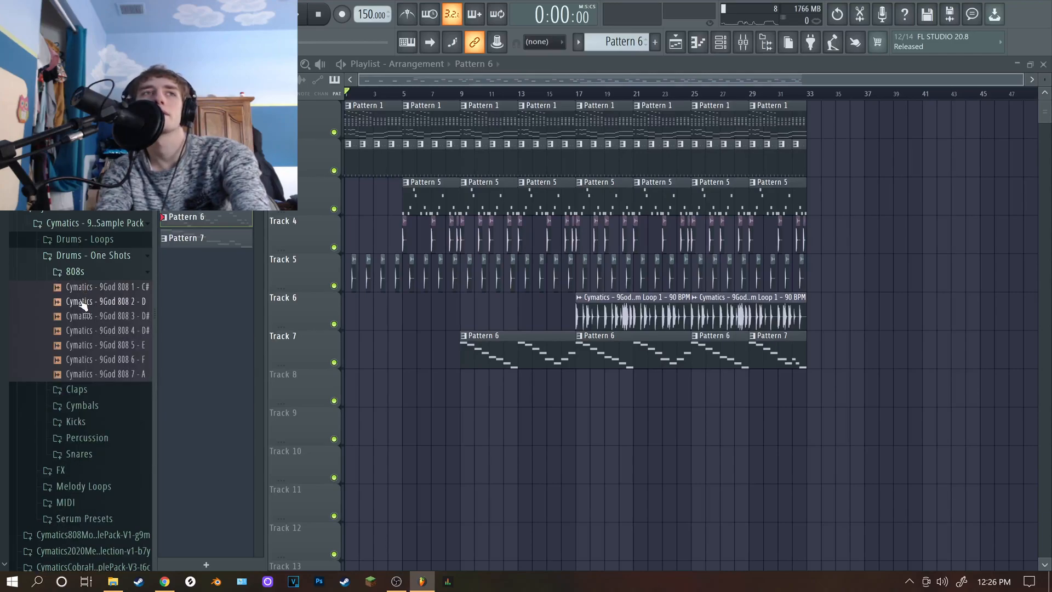
left_click_drag(80, 300, 84, 324)
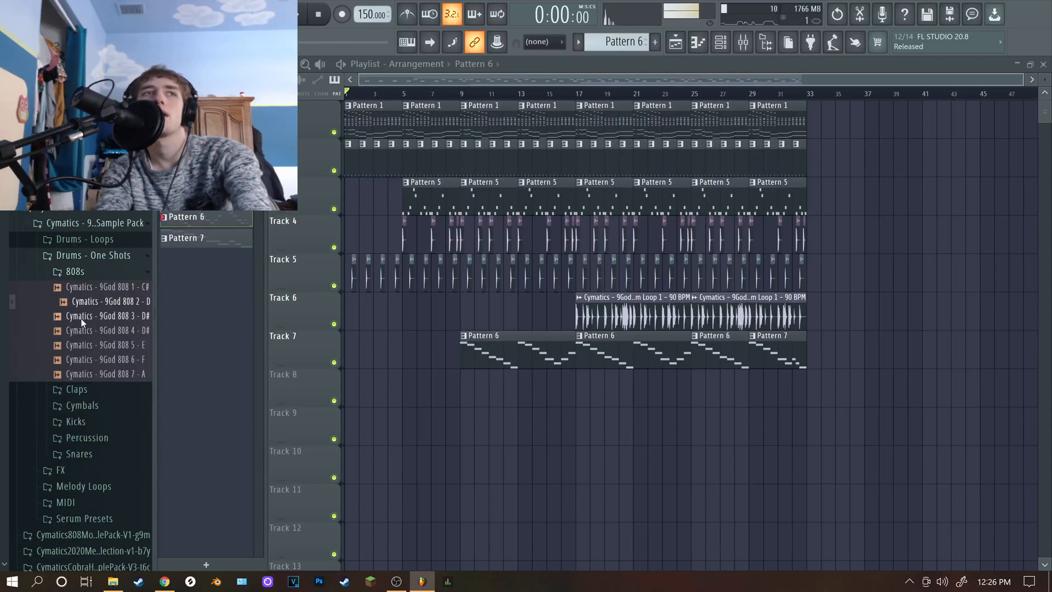
left_click(85, 330)
left_click(90, 345)
left_click(94, 360)
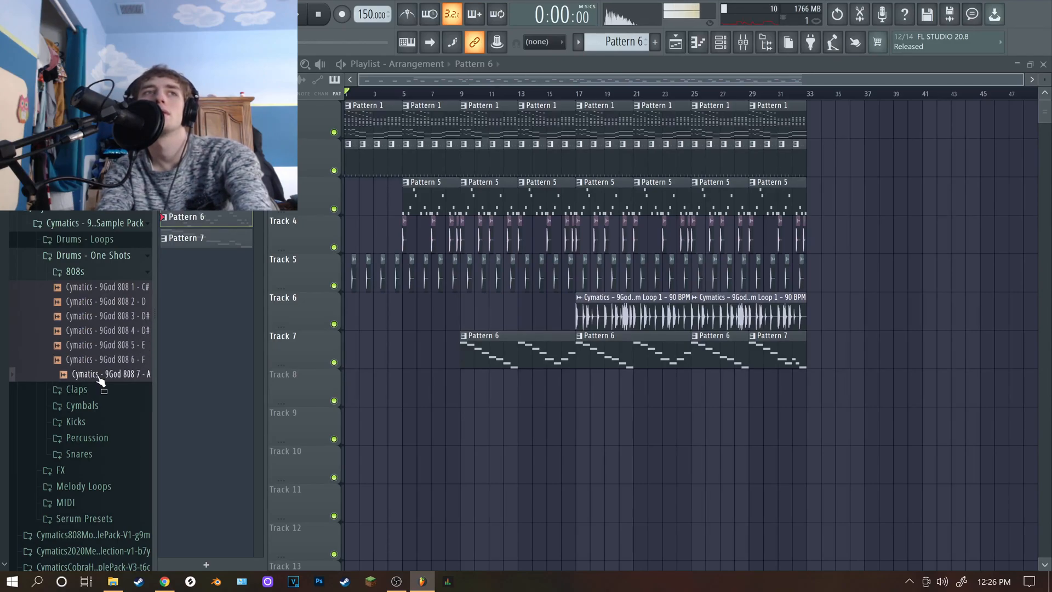
left_click(114, 289)
left_click(118, 303)
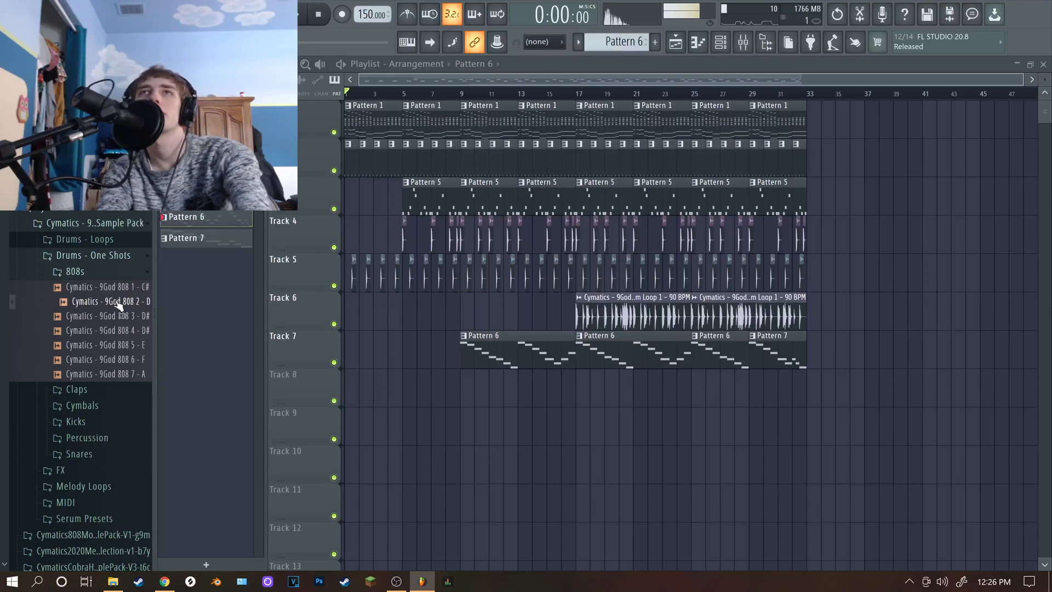
Compare Cymatics 9God 808 2 - D with 808 3 - D#, and add 808 2 - D as a new channel below Strings Section
key("F6")
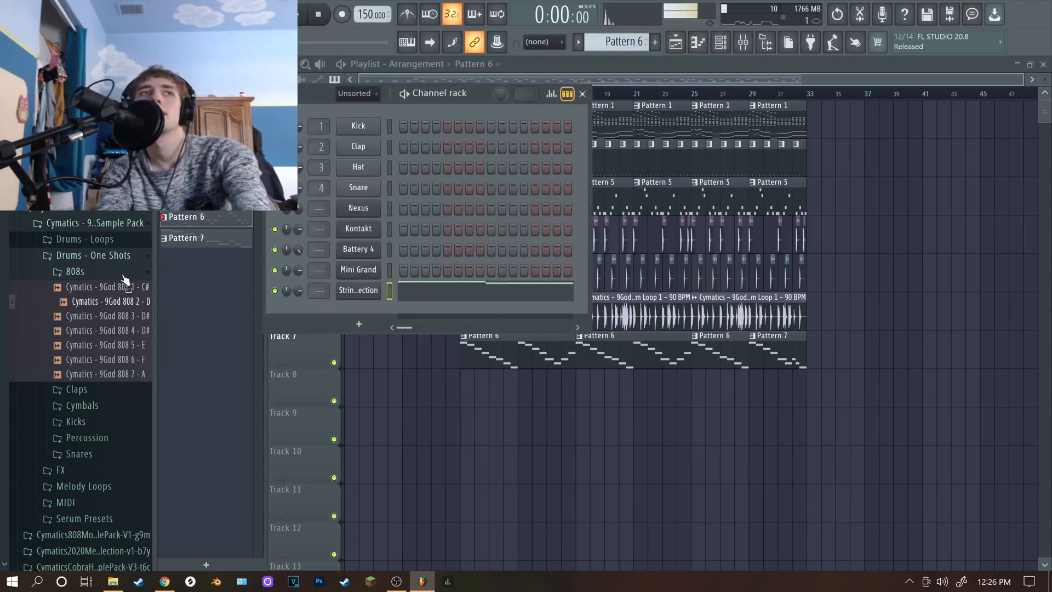
left_click(132, 304)
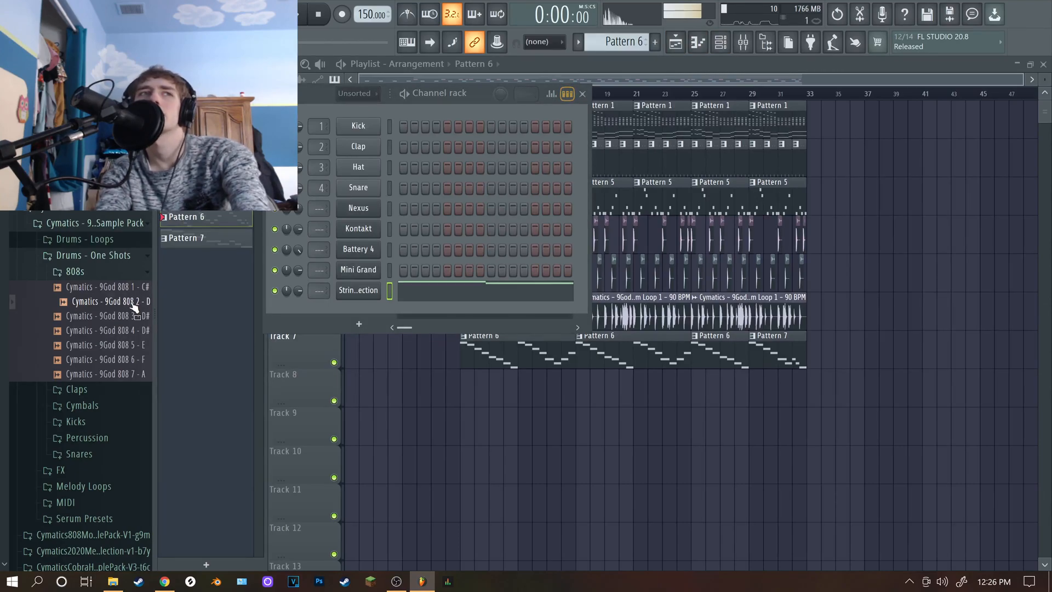
left_click(139, 317)
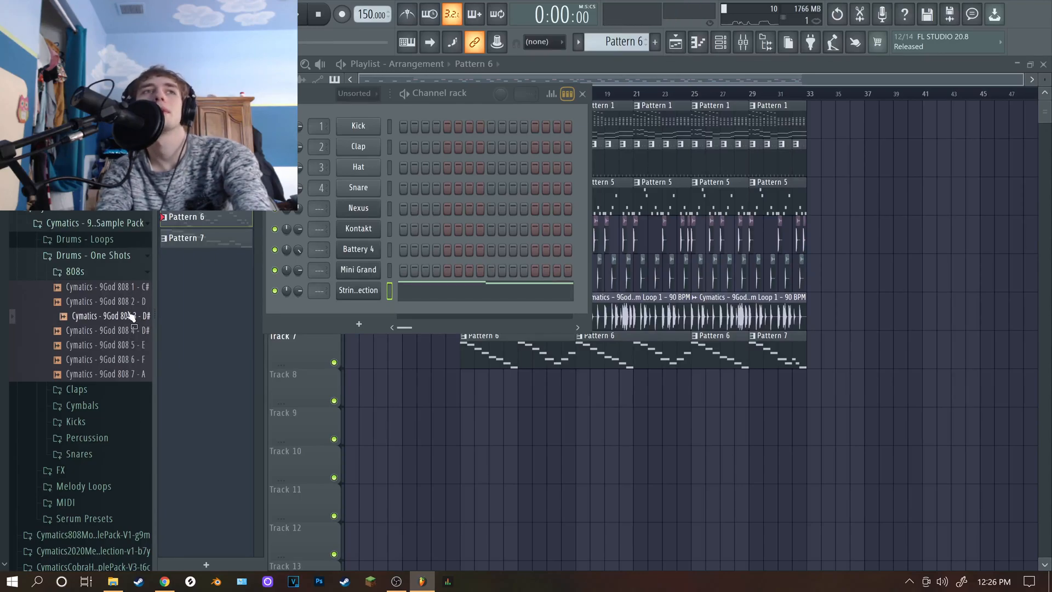
left_click(130, 301)
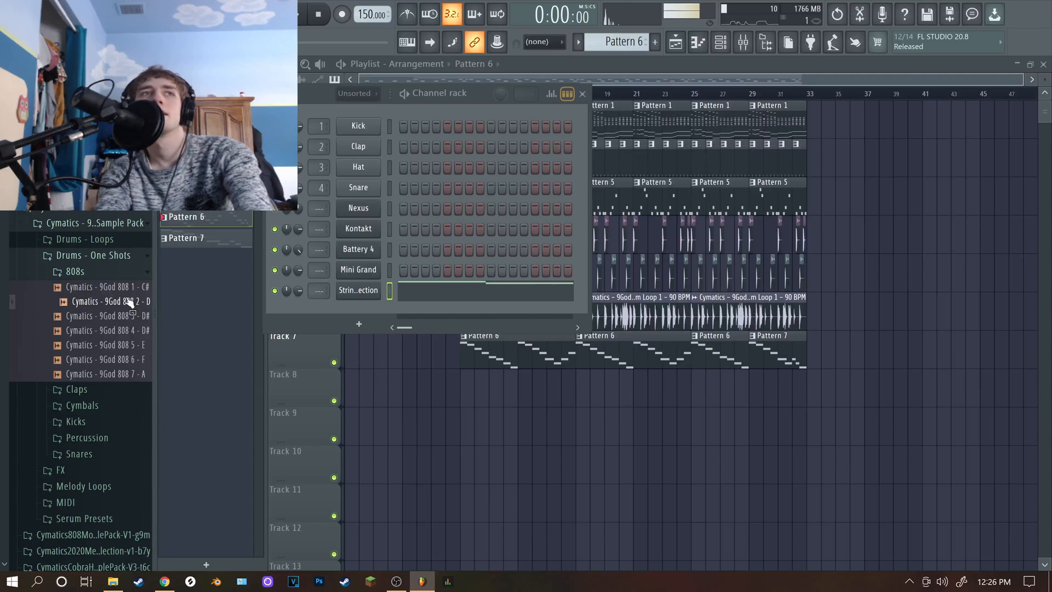
left_click_drag(369, 333, 317, 310)
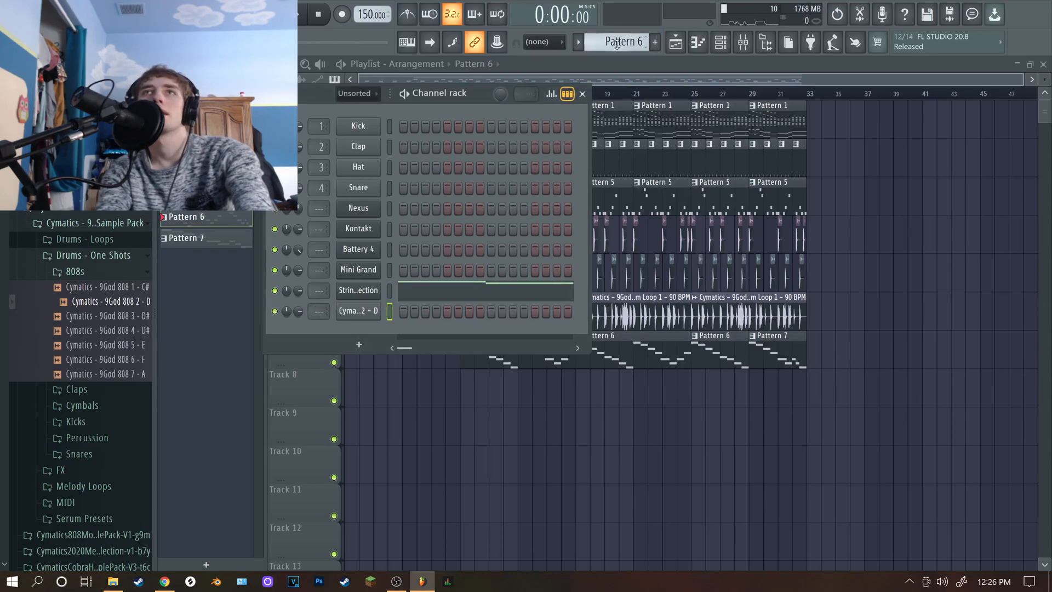
Set the root note of the 808 2 - D channel to D5
left_click(370, 314)
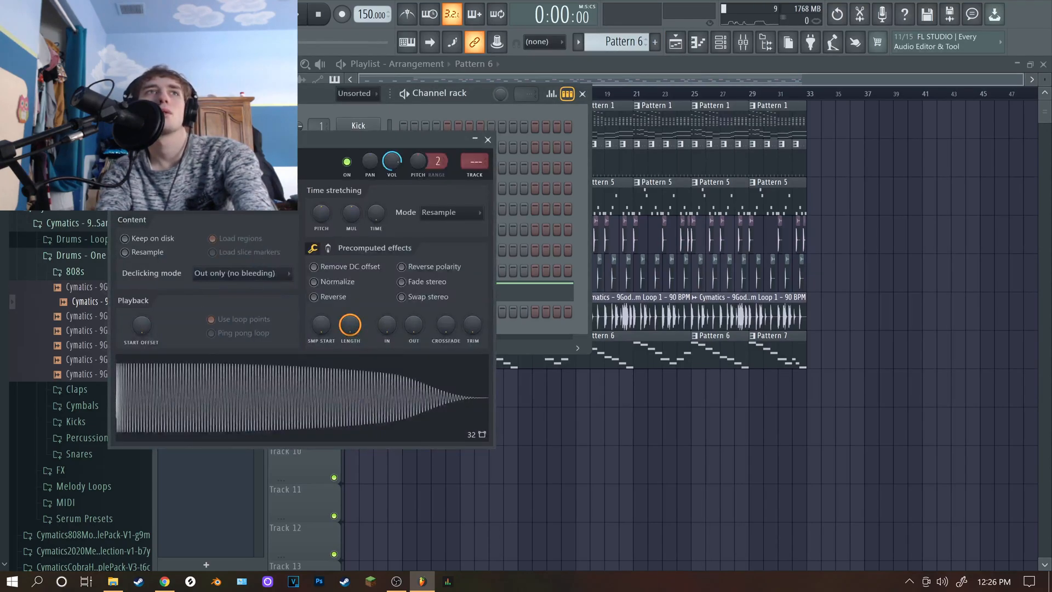
left_click(150, 162)
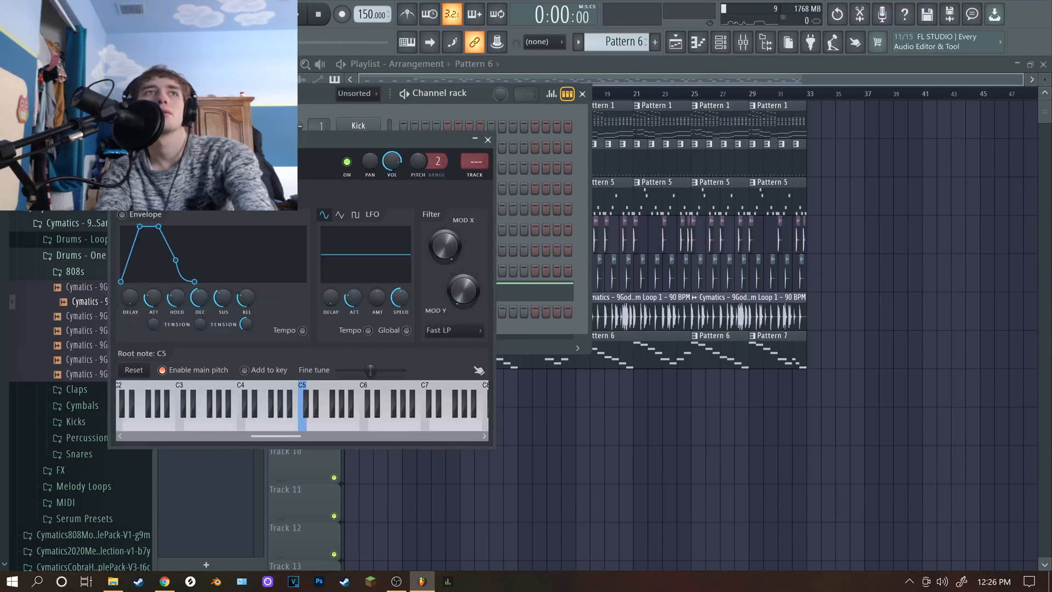
left_click(312, 425)
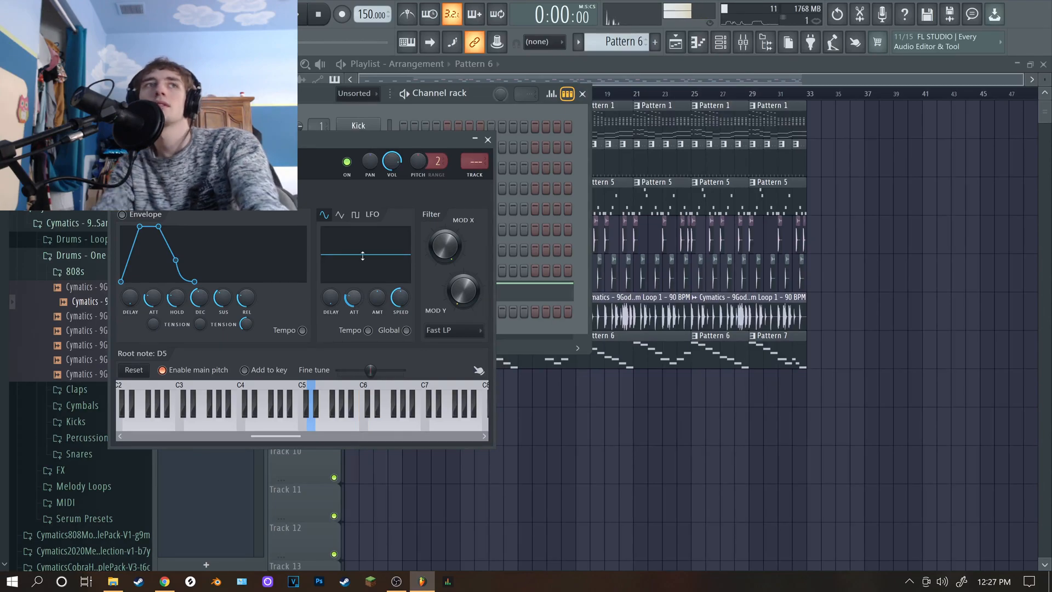
Make the 808 2 - D channel cut itself, and return to the full playlist view
left_click(174, 162)
left_click(138, 328)
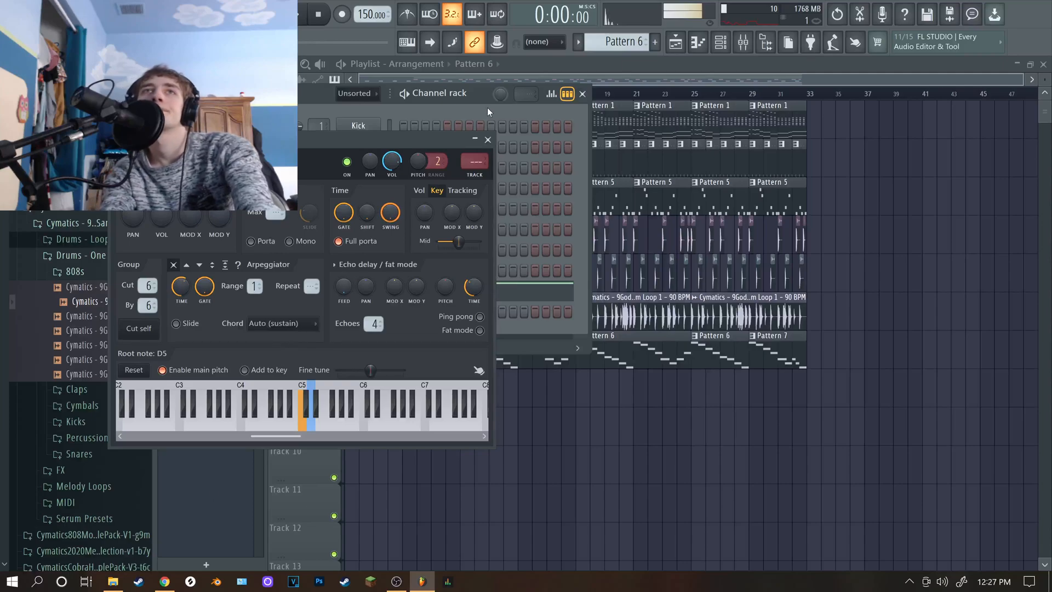
left_click(487, 139)
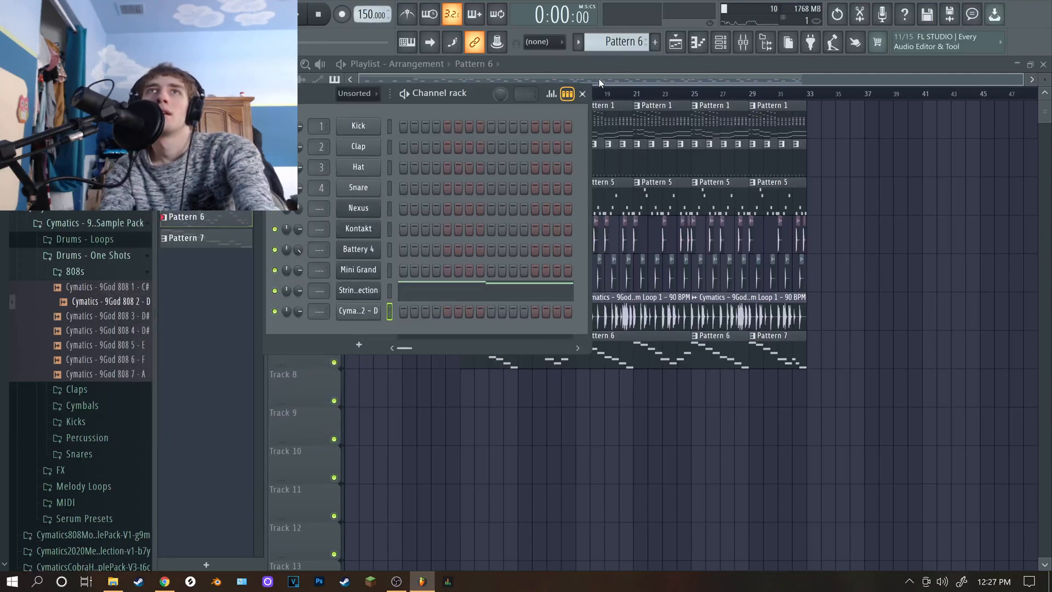
left_click(583, 94)
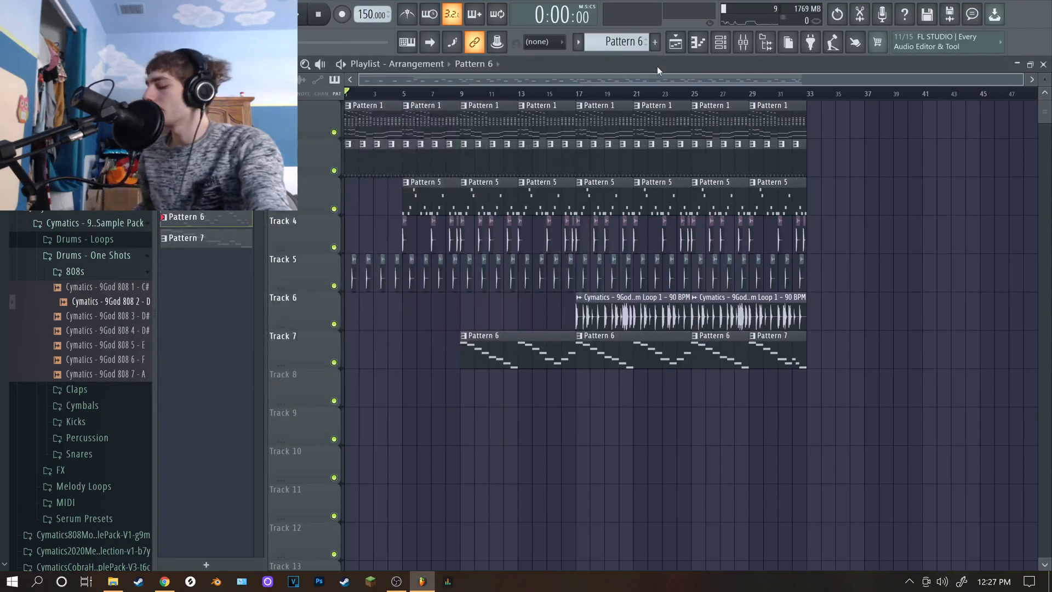
Play back the arrangement, and open the 808 2 - D channel's piano roll in a new empty Pattern 8
key("space")
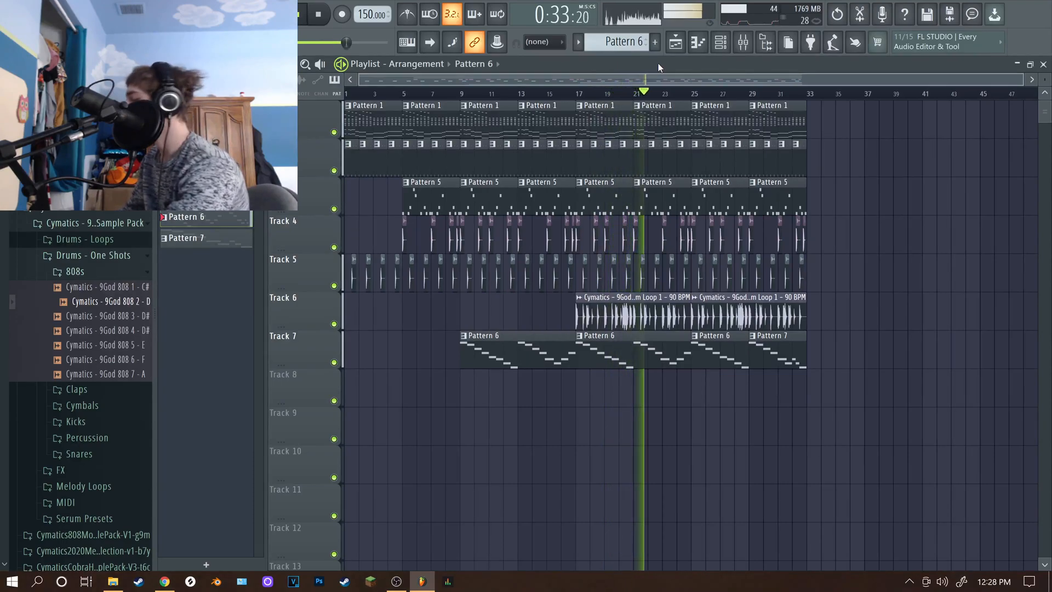
key("space")
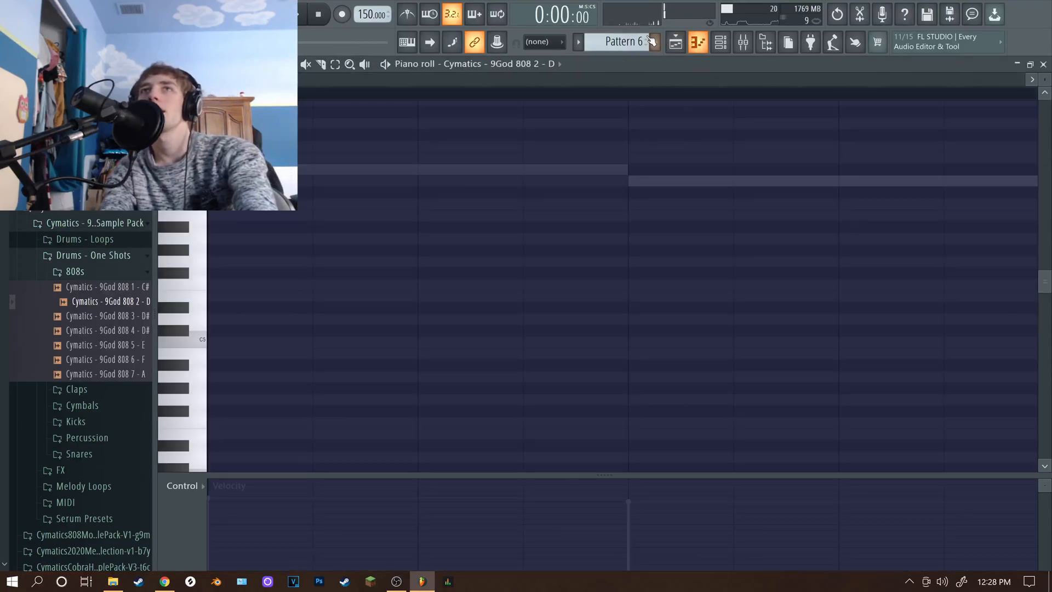
left_click(698, 42)
scroll(626, 48, "down", 2)
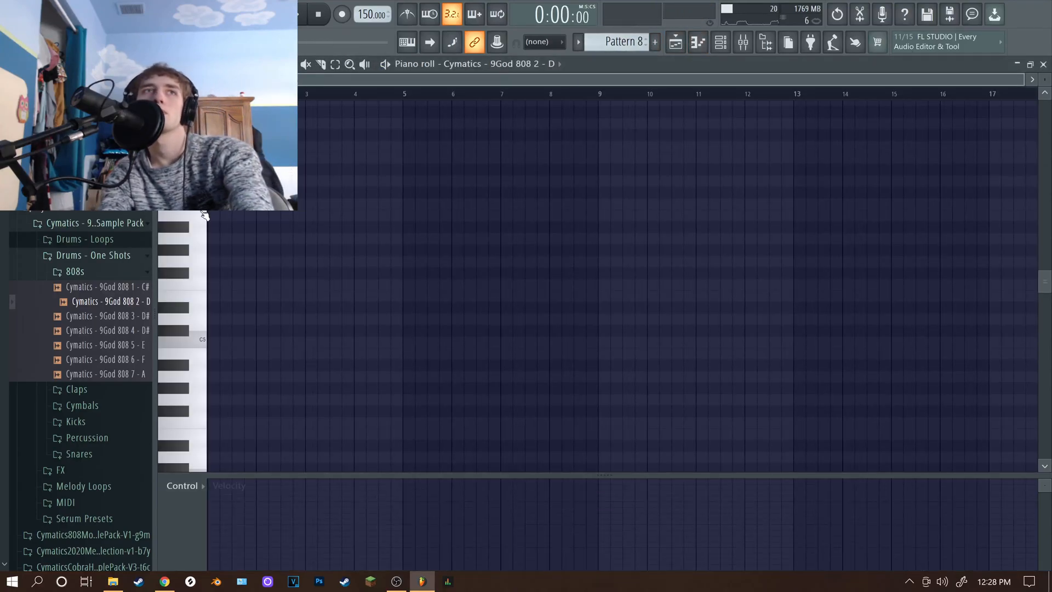
scroll(205, 225, "down", 3)
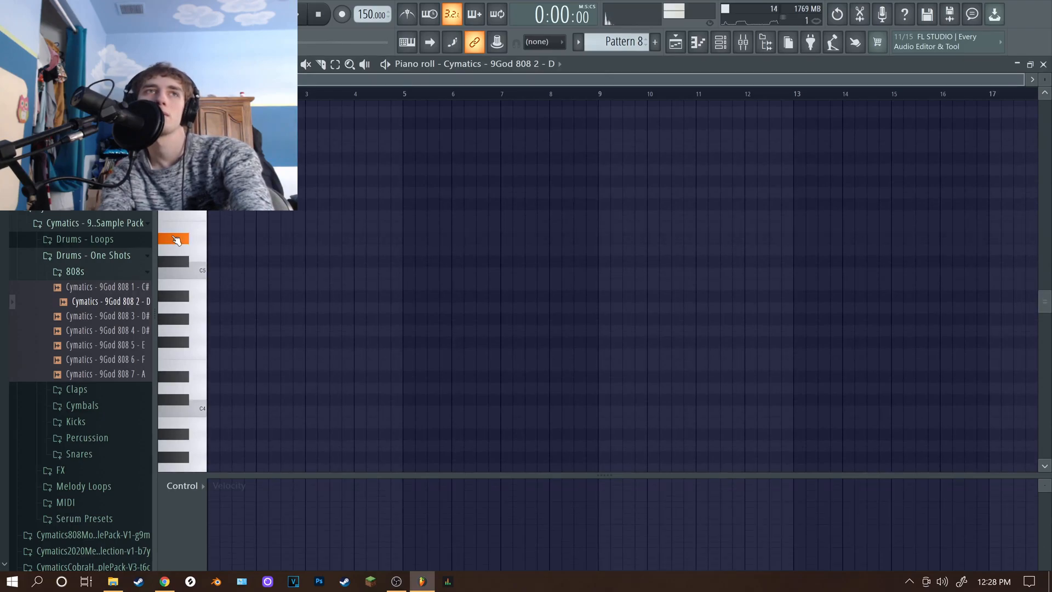
Draw three consecutive D#5 notes of different lengths that fill bar 1 of Pattern 8 for the 808
left_click_drag(229, 239, 194, 242)
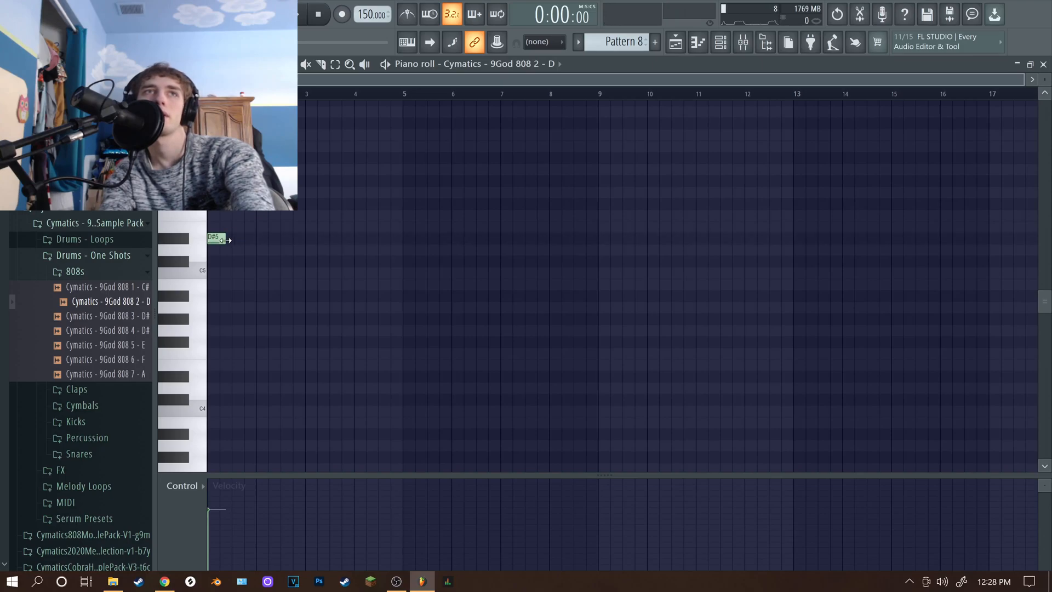
left_click(229, 241)
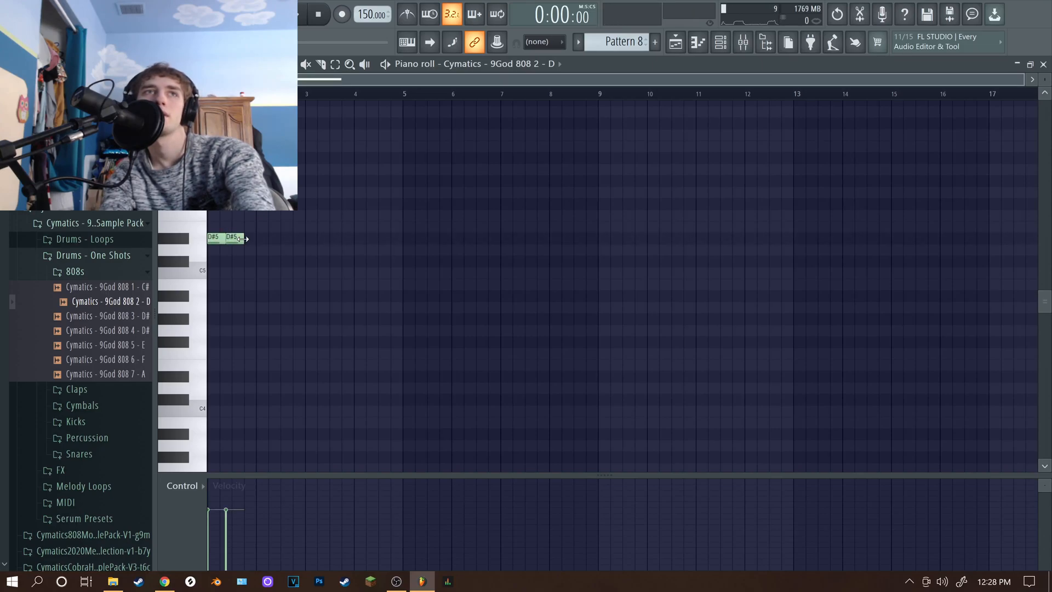
left_click(233, 240)
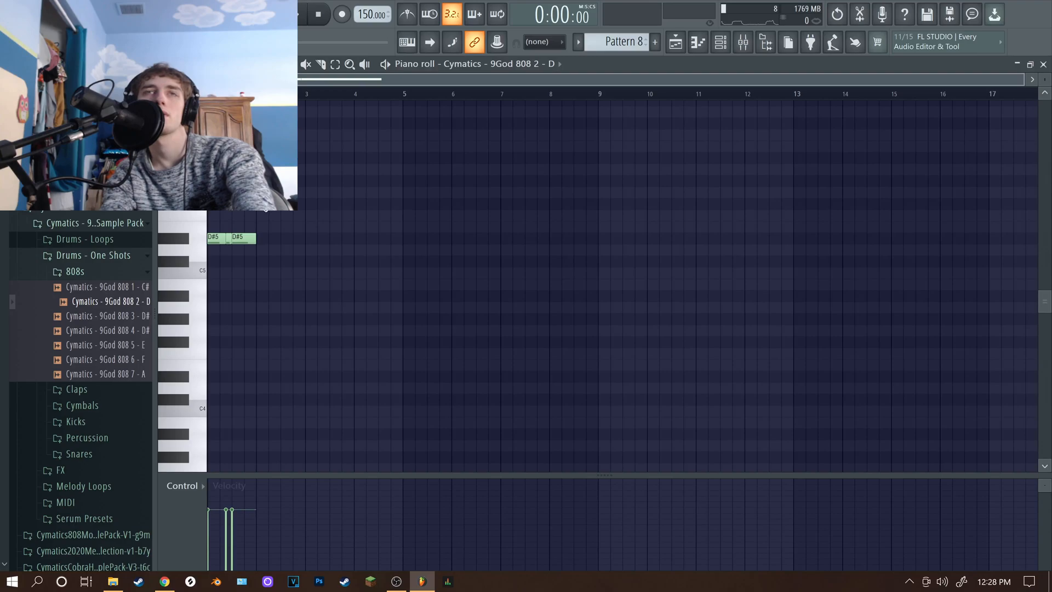
Draw G5 and A#5 notes of varied lengths across bars 2 to 4 of Pattern 8, ending with a G5 that reaches bar 5
left_click(243, 238)
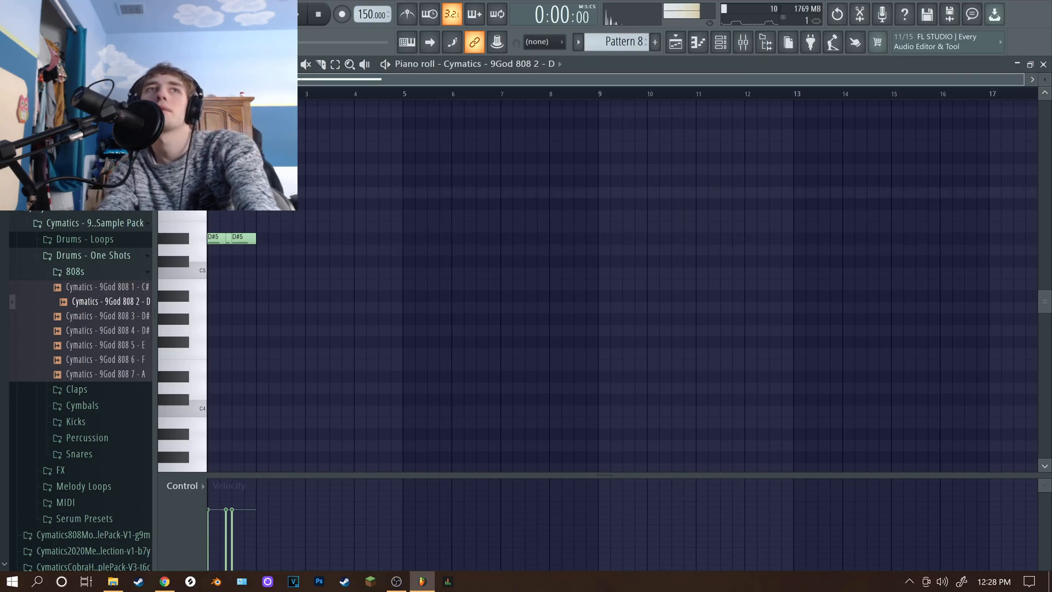
left_click(265, 192)
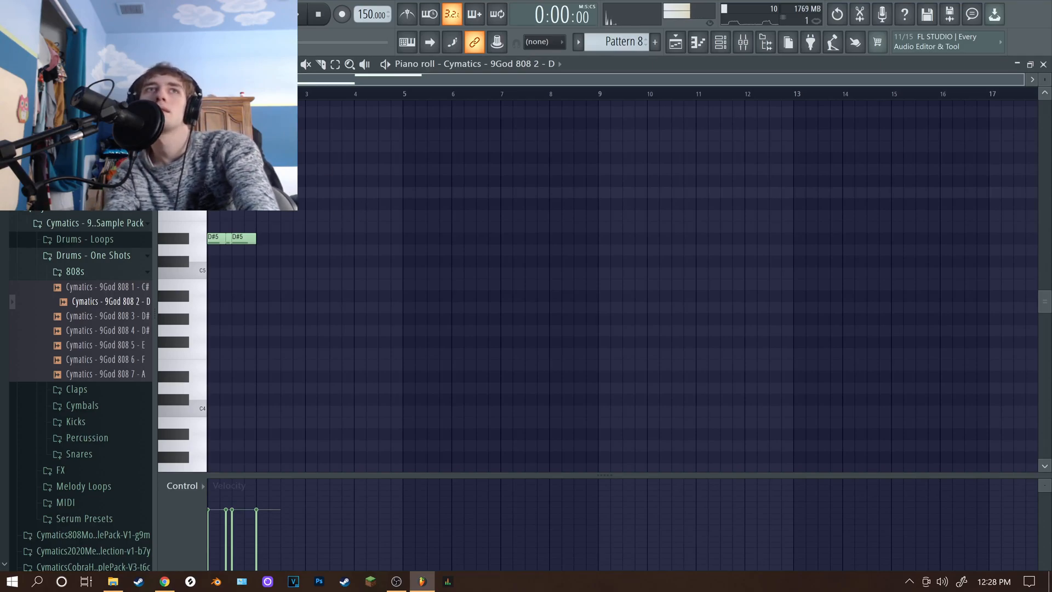
left_click(284, 158)
left_click(310, 192)
left_click(344, 192)
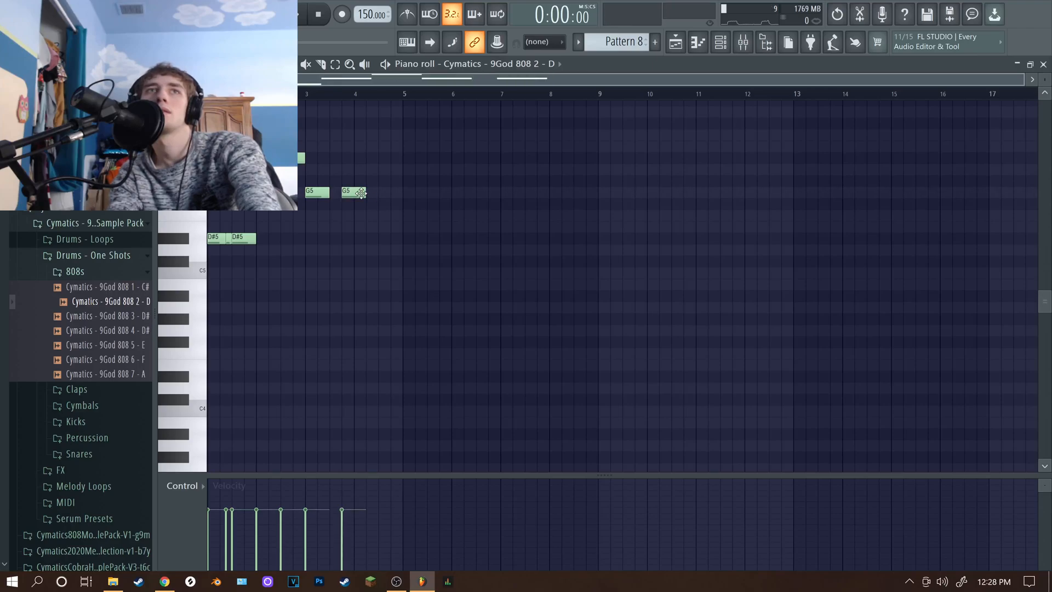
left_click(360, 158)
left_click(372, 192)
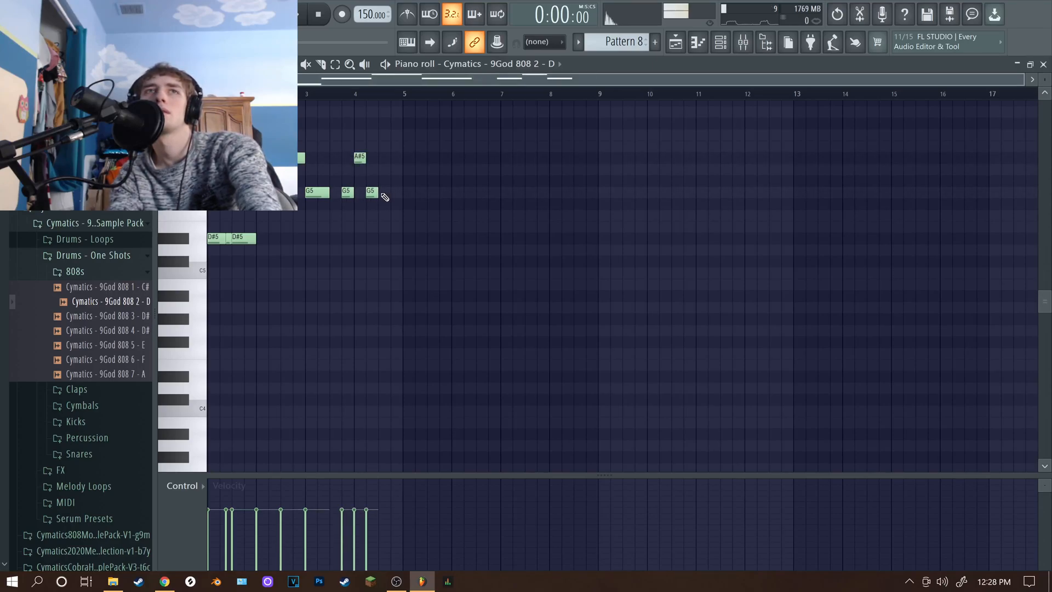
left_click(384, 192)
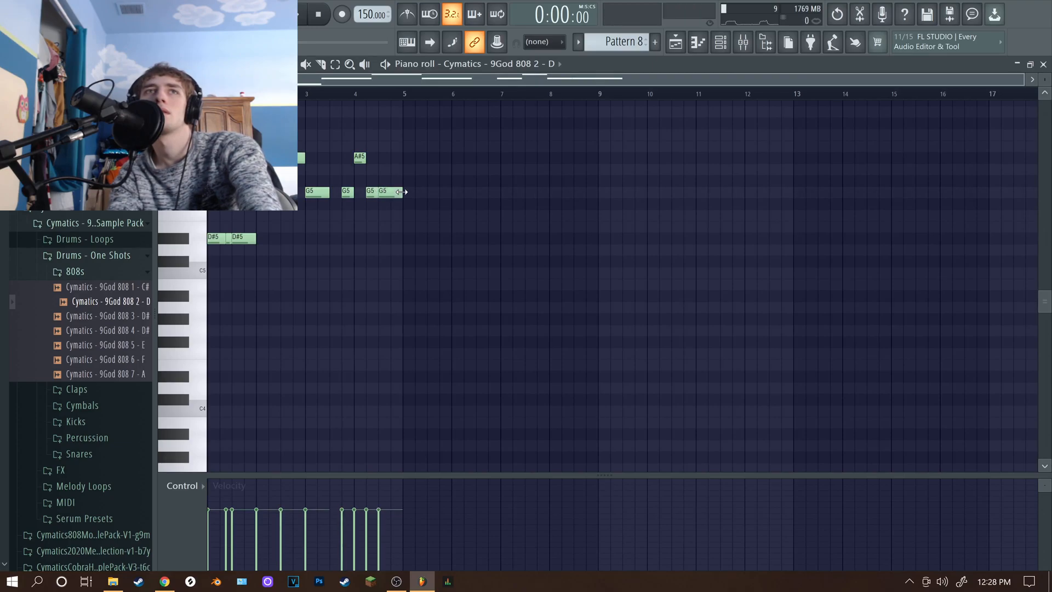
Place Pattern 8 at bar 1 of Track 8 in the playlist, and audition it with only Tracks 1 and 8 active
left_click(675, 42)
left_click_drag(350, 387, 336, 388)
right_click(334, 132)
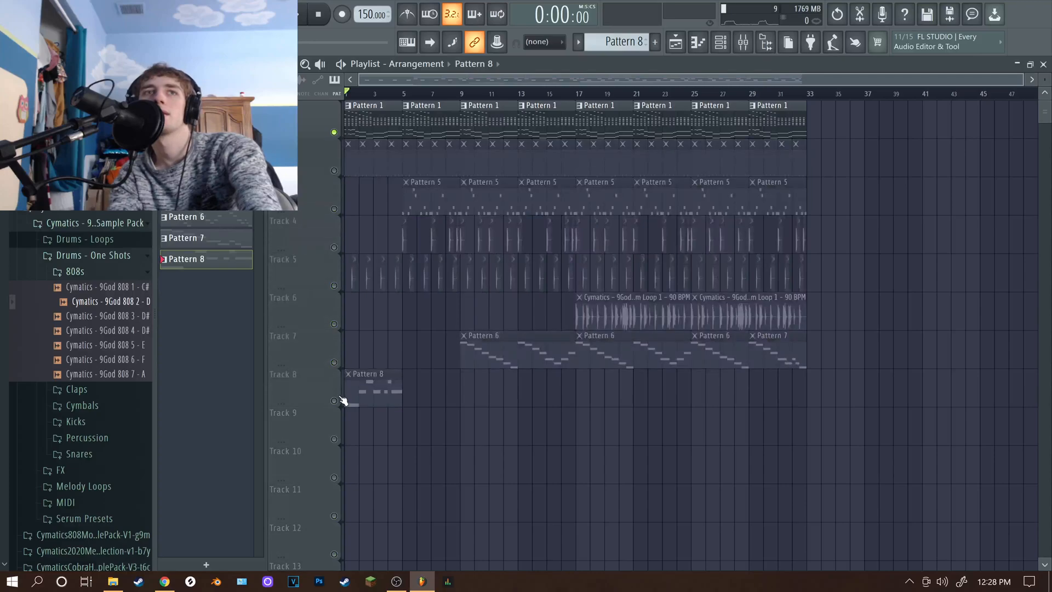
left_click(335, 400)
key("space")
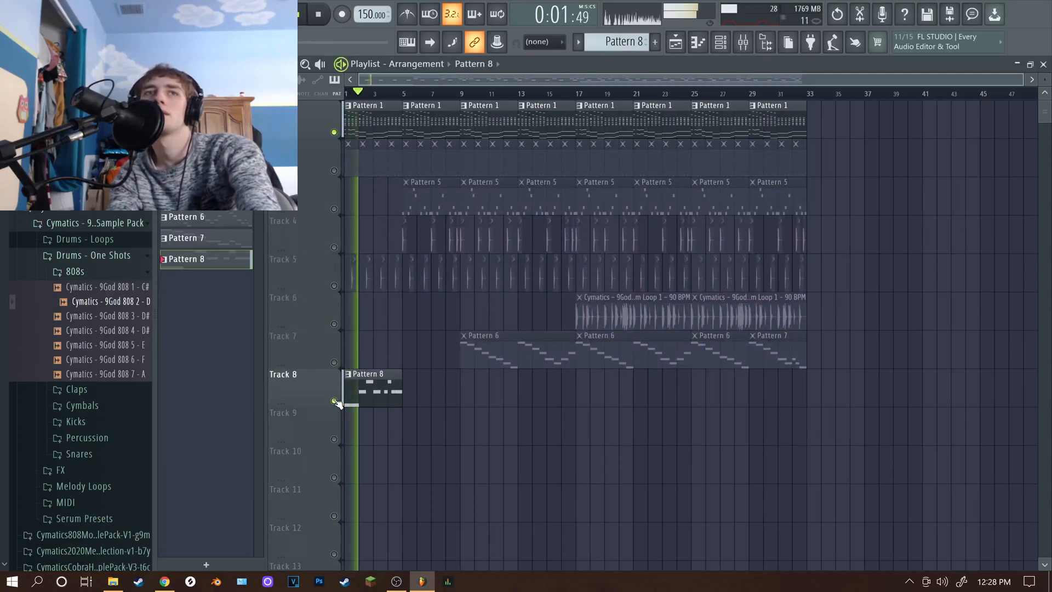
key("space")
Open the 808 2 - D channel's settings and route it to mixer track 8
left_click(722, 43)
left_click(349, 305)
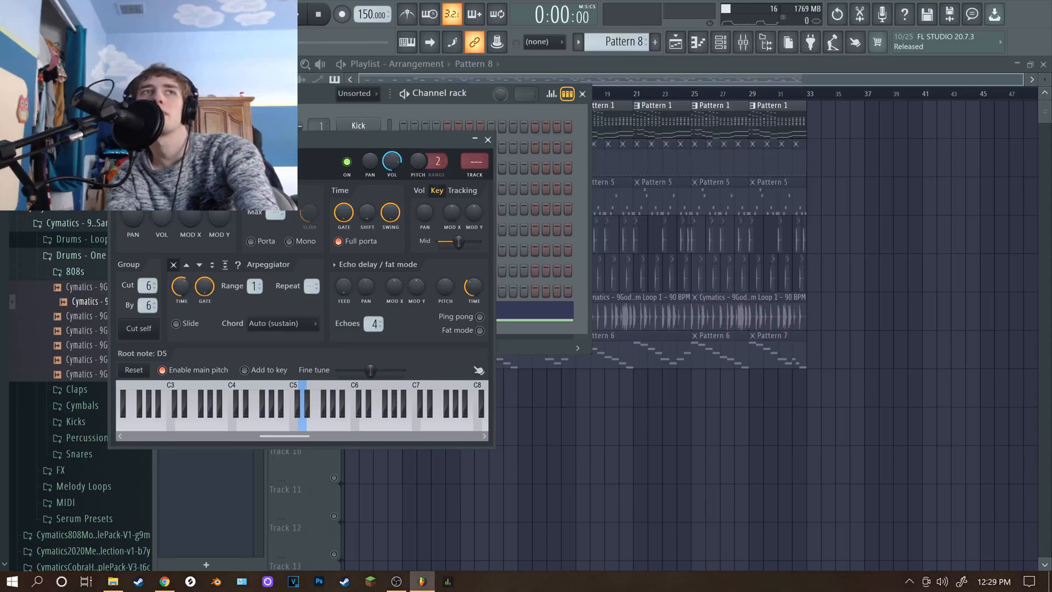
key("ctrl+l")
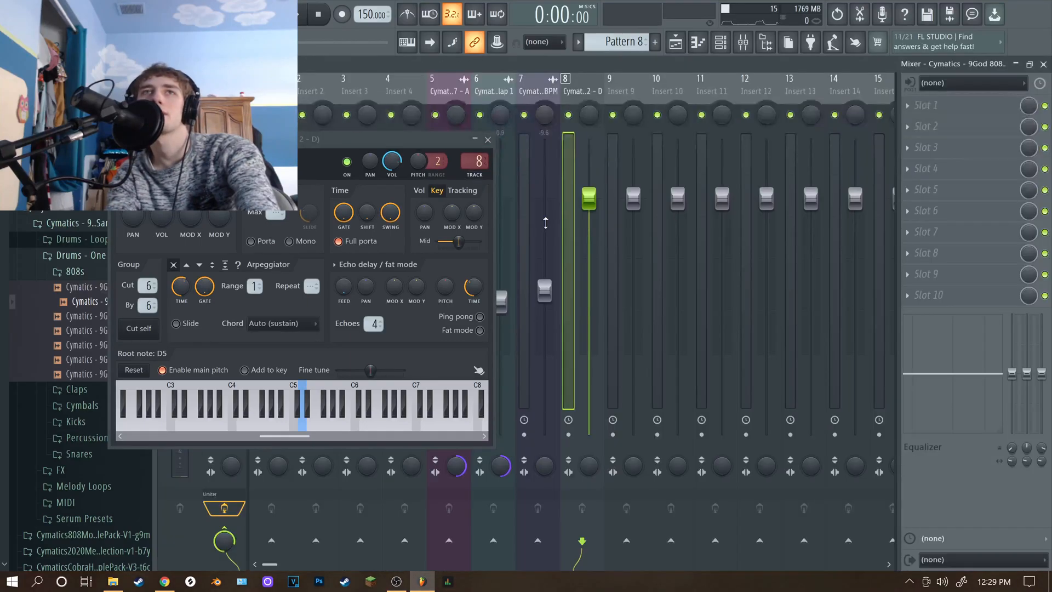
Raise the stereo separation knob and lower the volume fader of the 808's mixer track, play it back, and close the channel settings
left_click_drag(594, 467, 590, 431)
left_click_drag(589, 198, 588, 239)
key("space")
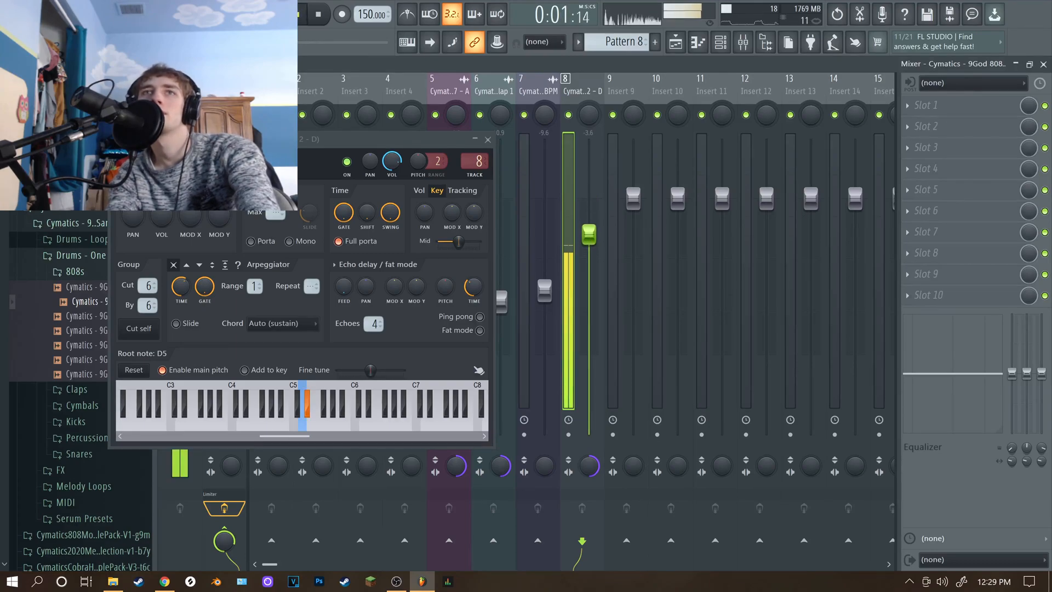
left_click(488, 139)
Duplicate the four-bar 808 phrase three times in the piano roll to fill 16 bars, and deselect the notes
left_click(697, 41)
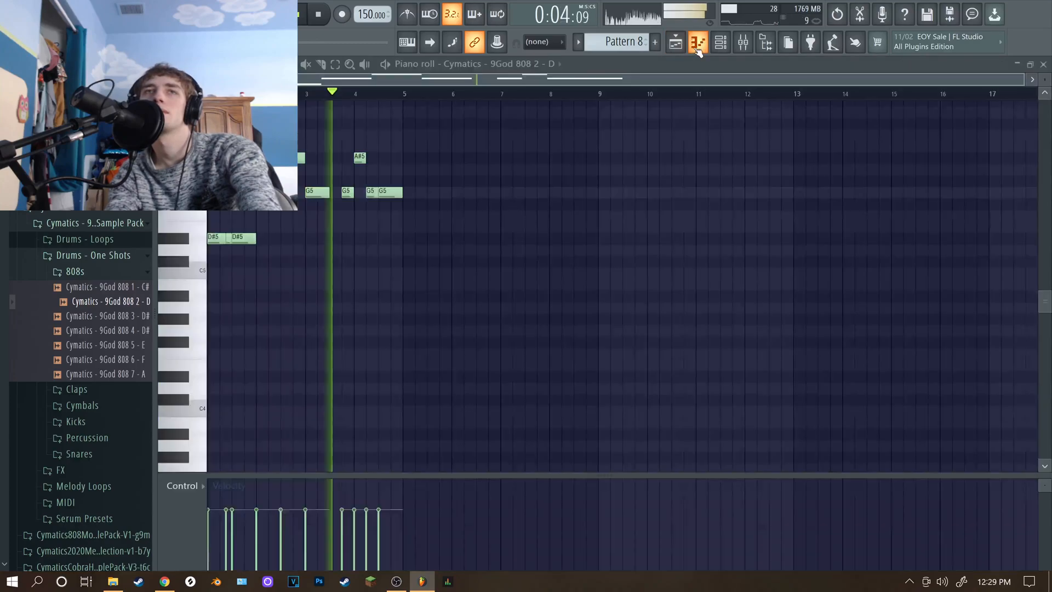
scroll(381, 289, "up", 5)
key("space")
scroll(383, 340, "down", 2)
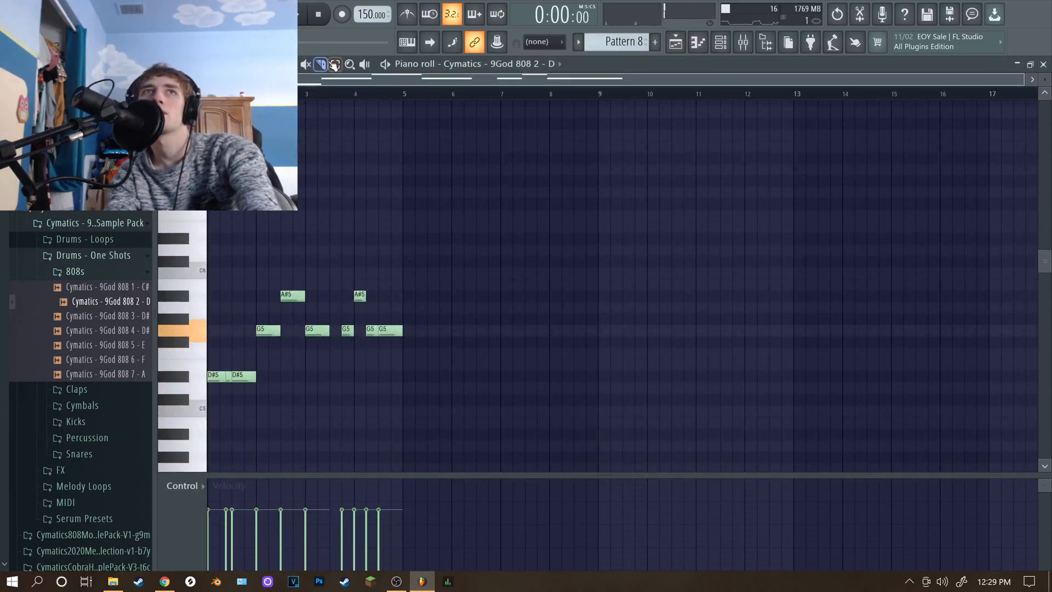
left_click_drag(400, 183, 16, 542)
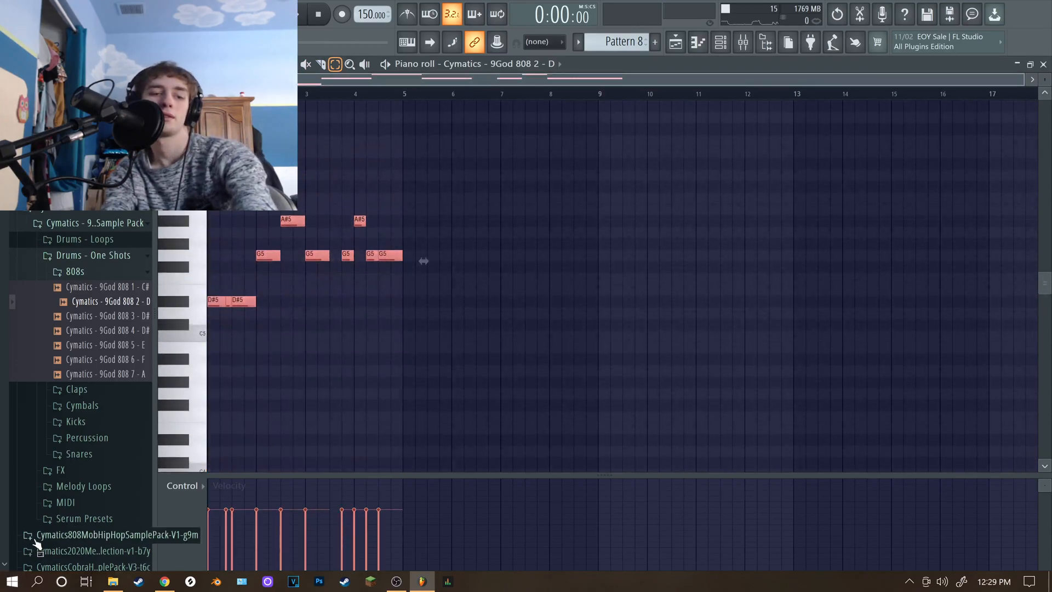
key("ctrl+b")
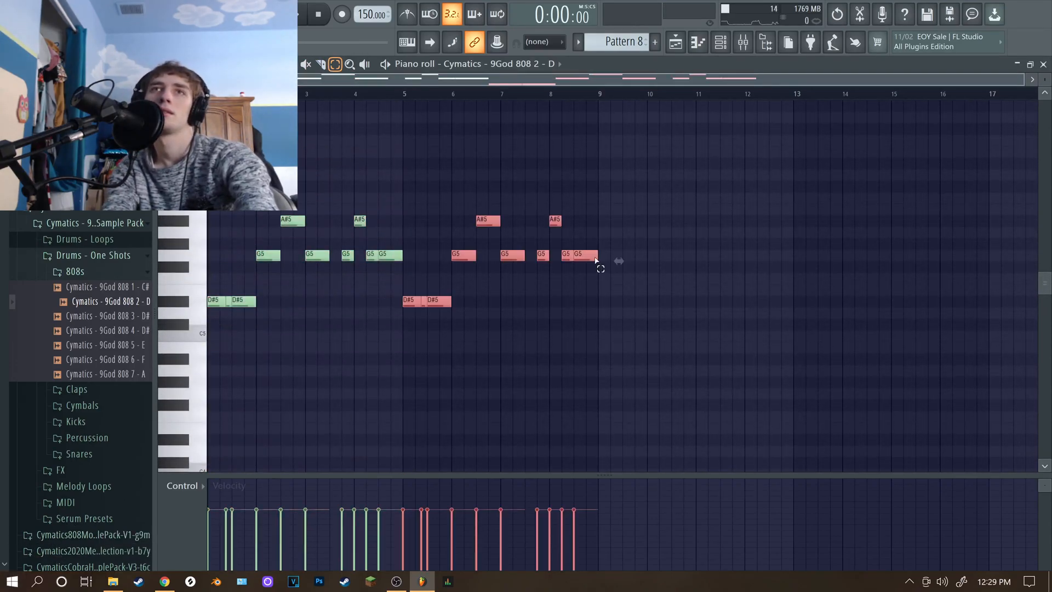
key("ctrl+b")
key("ctrl+b")
scroll(630, 373, "up", 3)
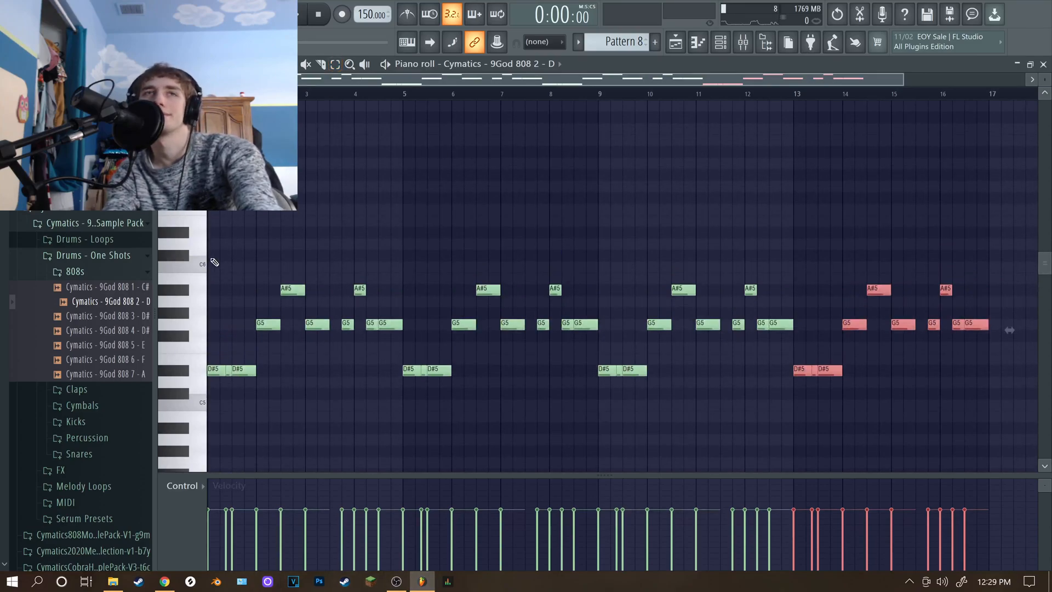
key("ctrl+d")
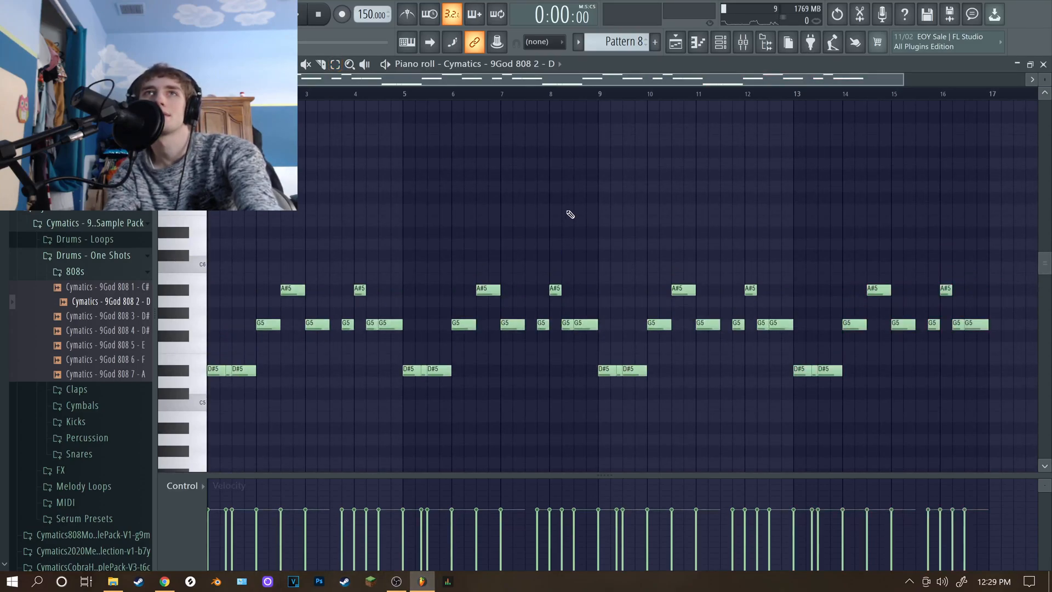
Add a short G6 note near the end of bar 8 and make it a slide note
scroll(610, 258, "up", 3)
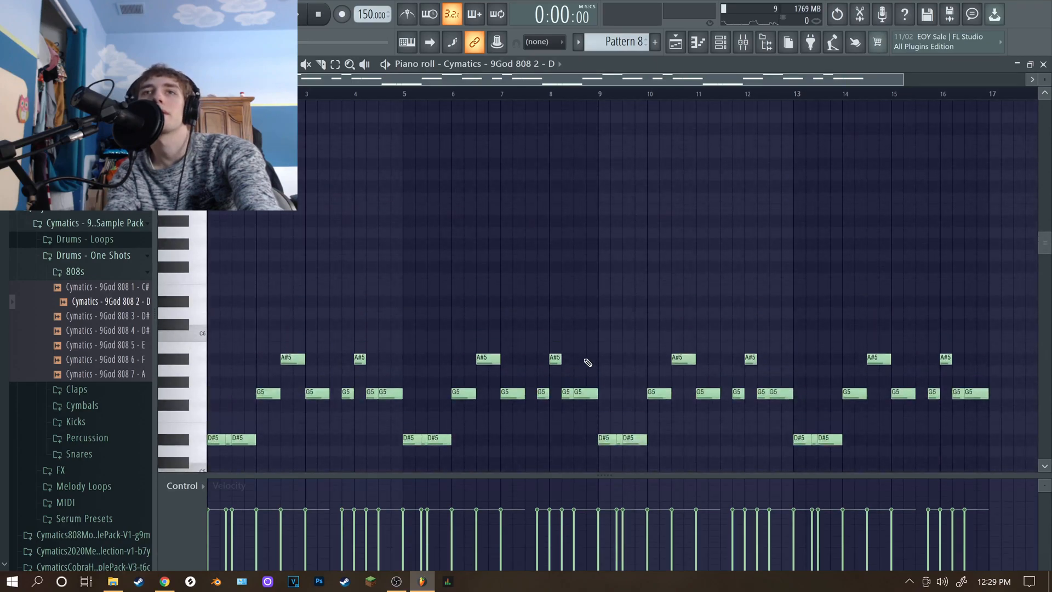
left_click(585, 345)
left_click_drag(596, 352, 594, 268)
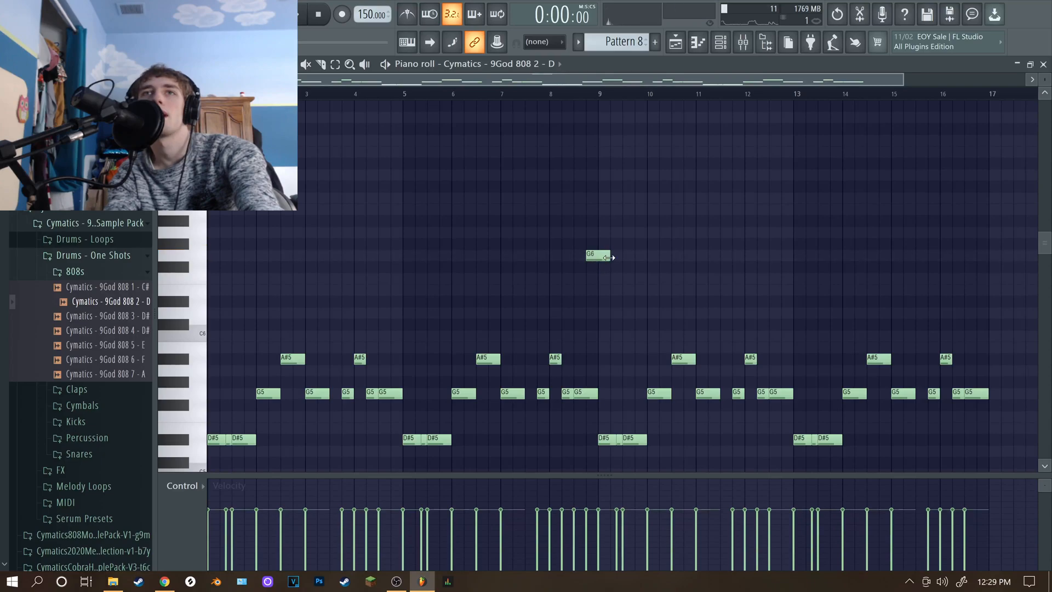
double_click(588, 255)
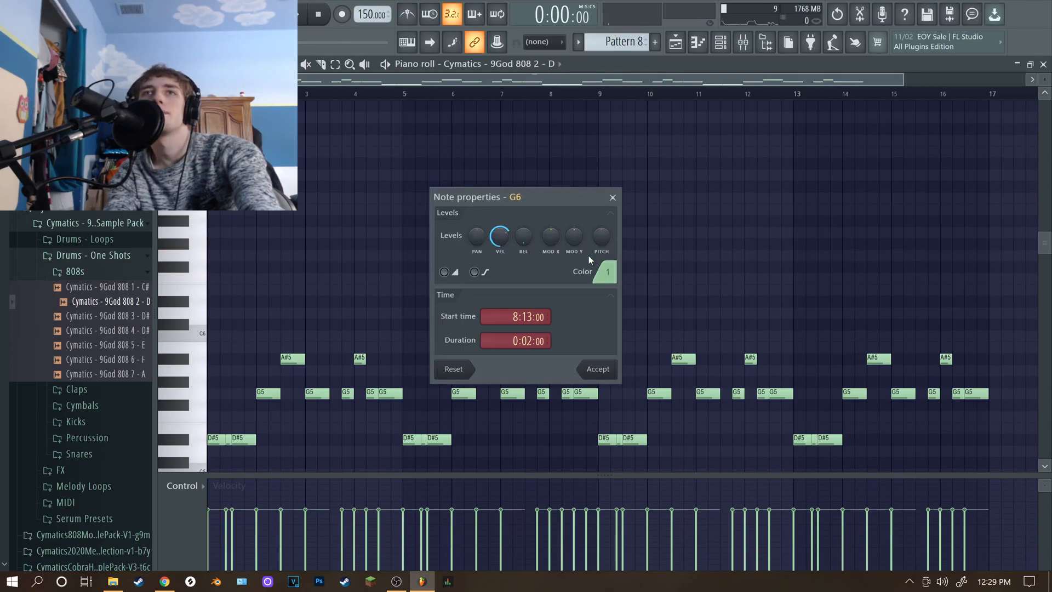
left_click(594, 369)
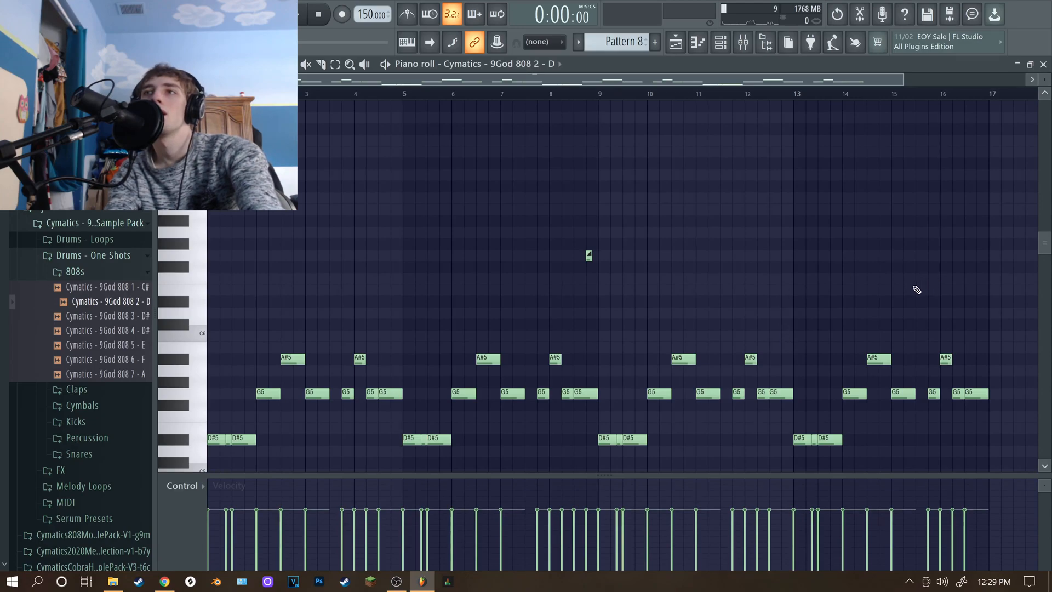
Add a short A#6 note in bar 14 and a short G6 note near the end of bar 16 while auditioning the pattern
left_click(874, 301)
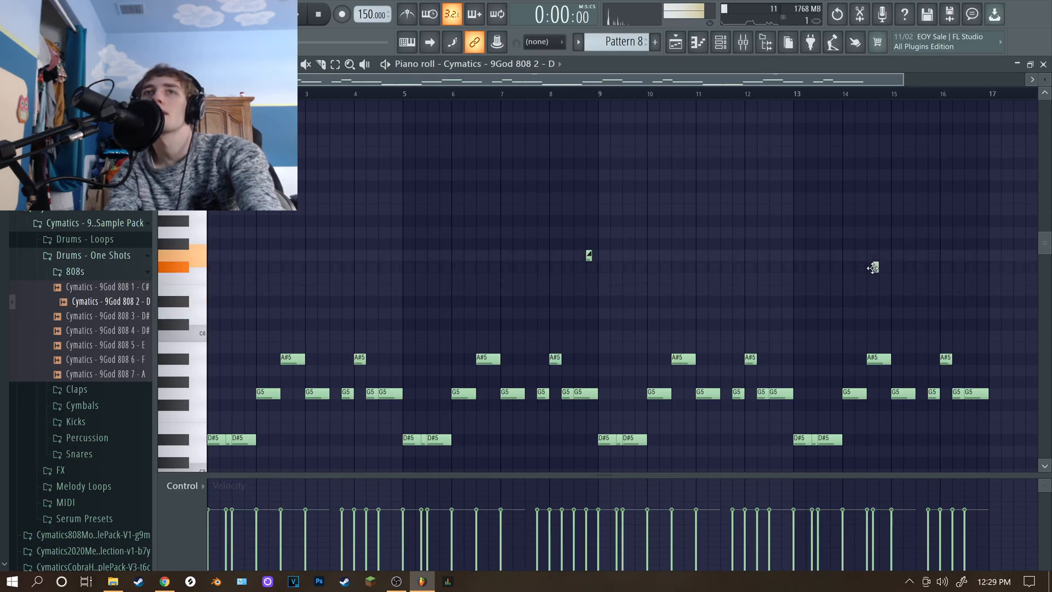
left_click_drag(866, 279, 860, 227)
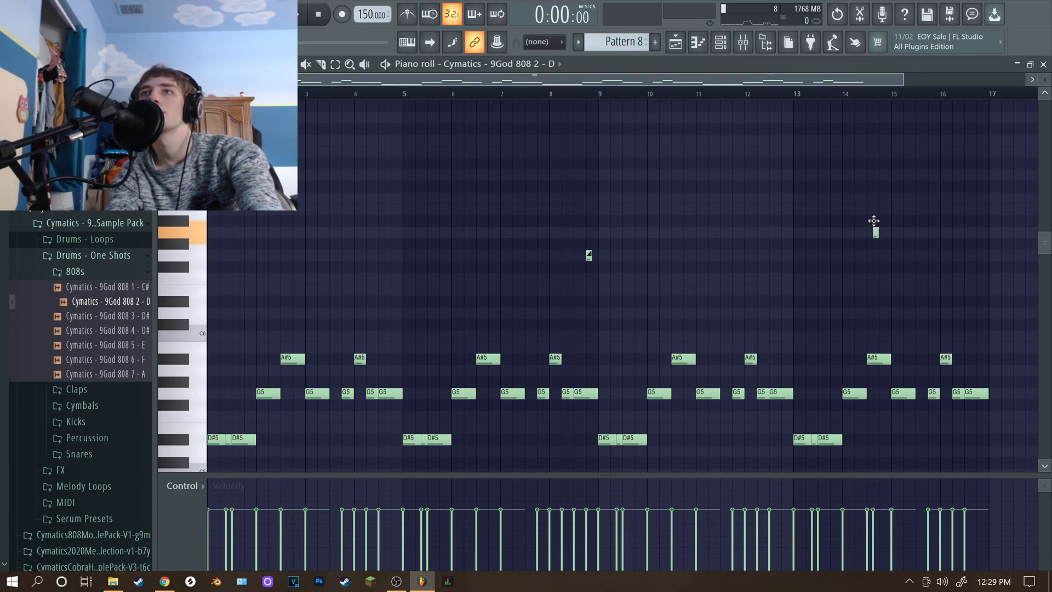
key("space")
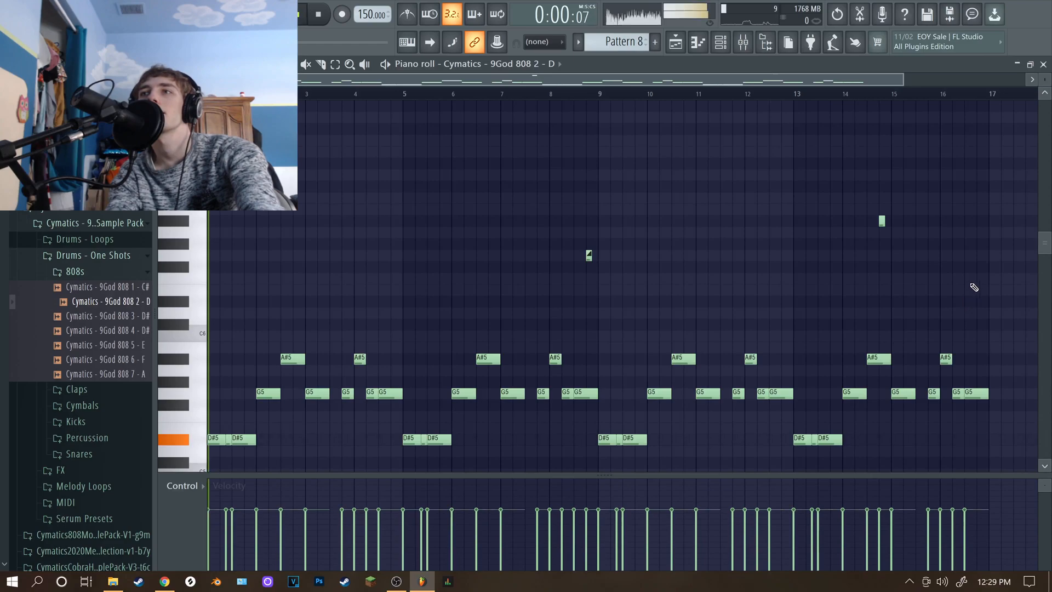
left_click(544, 95)
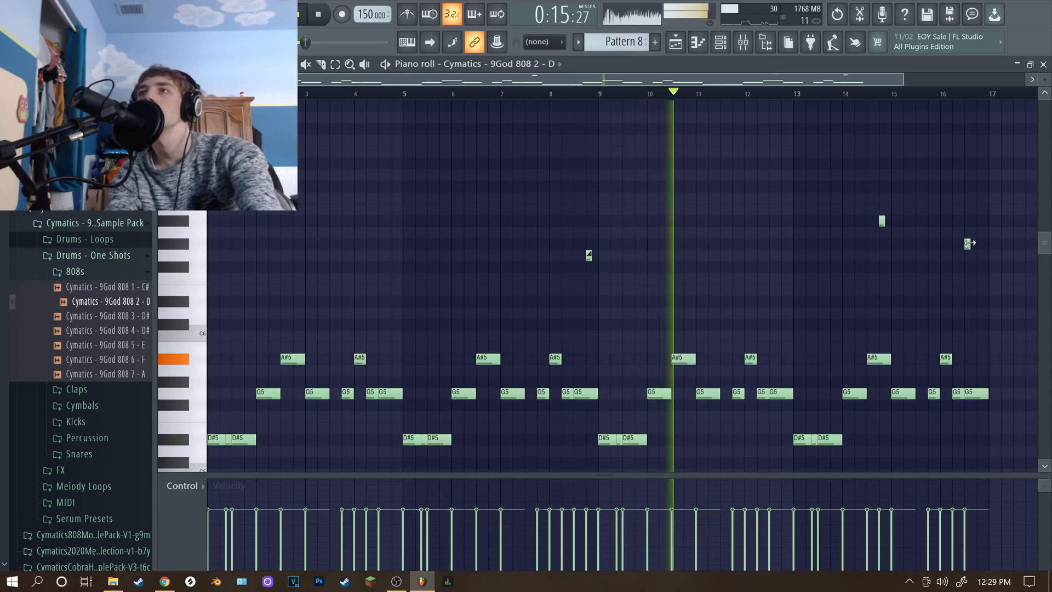
left_click_drag(967, 257, 977, 258)
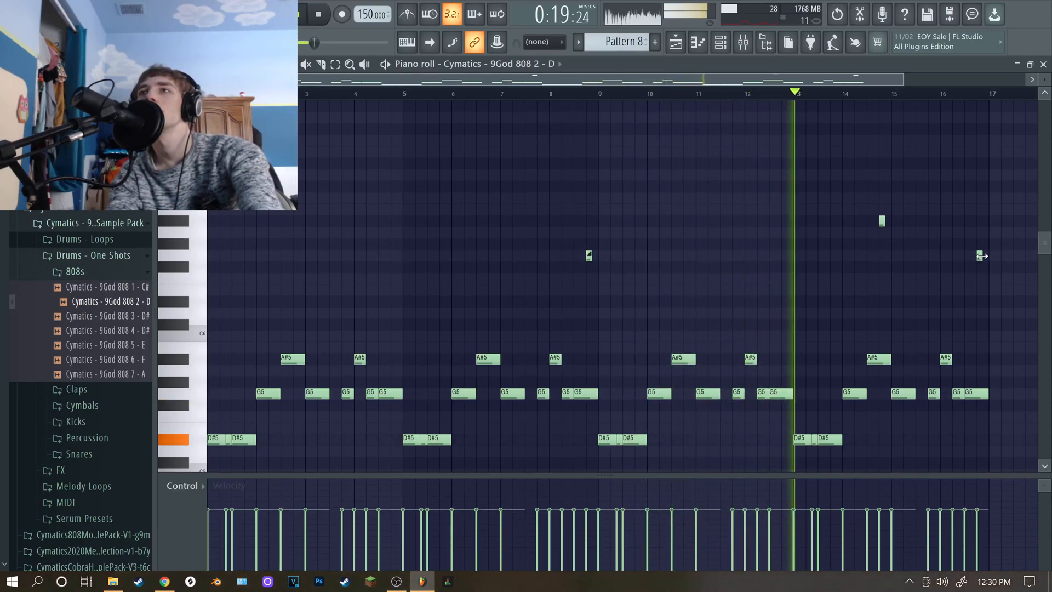
key("space")
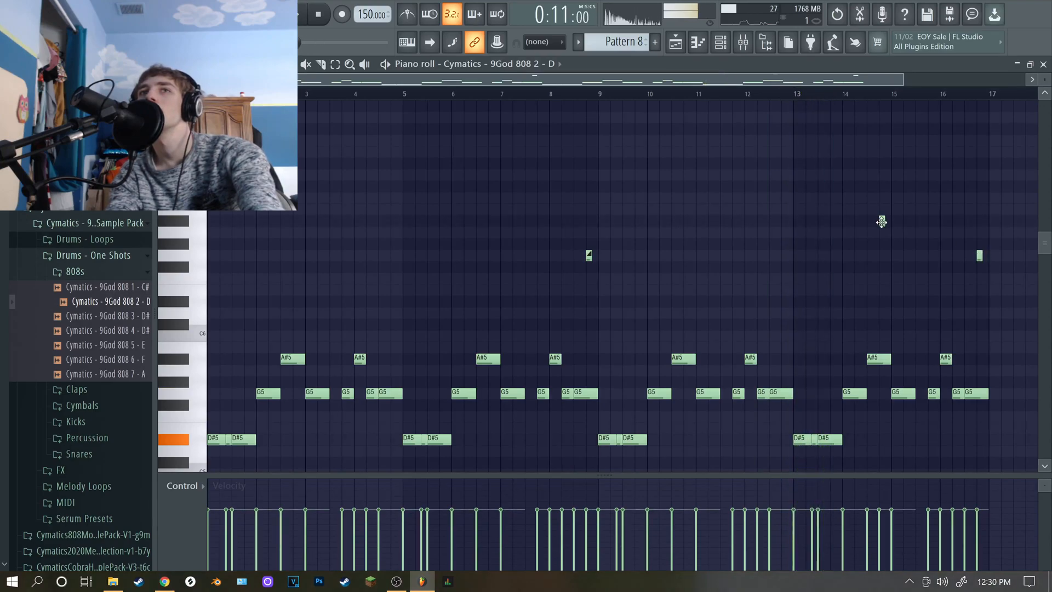
Make the A#6 note in bar 14 and the G6 note in bar 16 slide notes
double_click(881, 222)
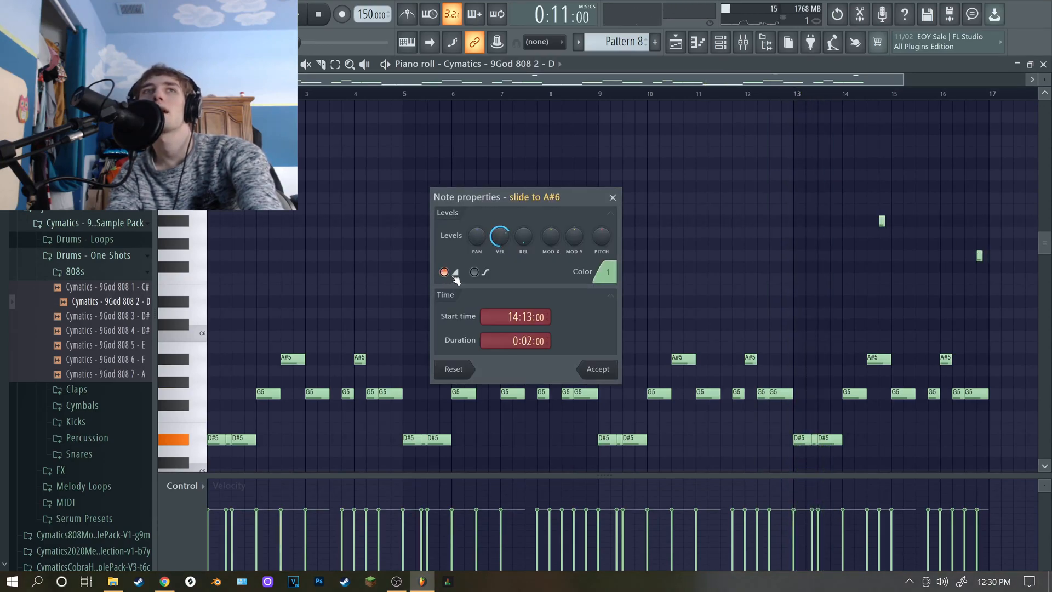
left_click(598, 369)
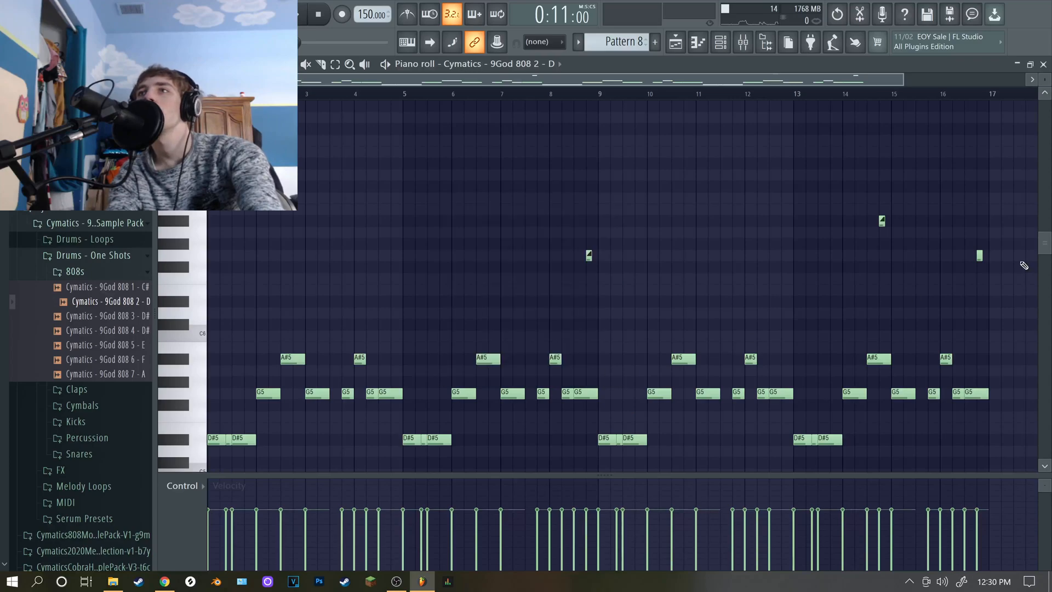
double_click(979, 256)
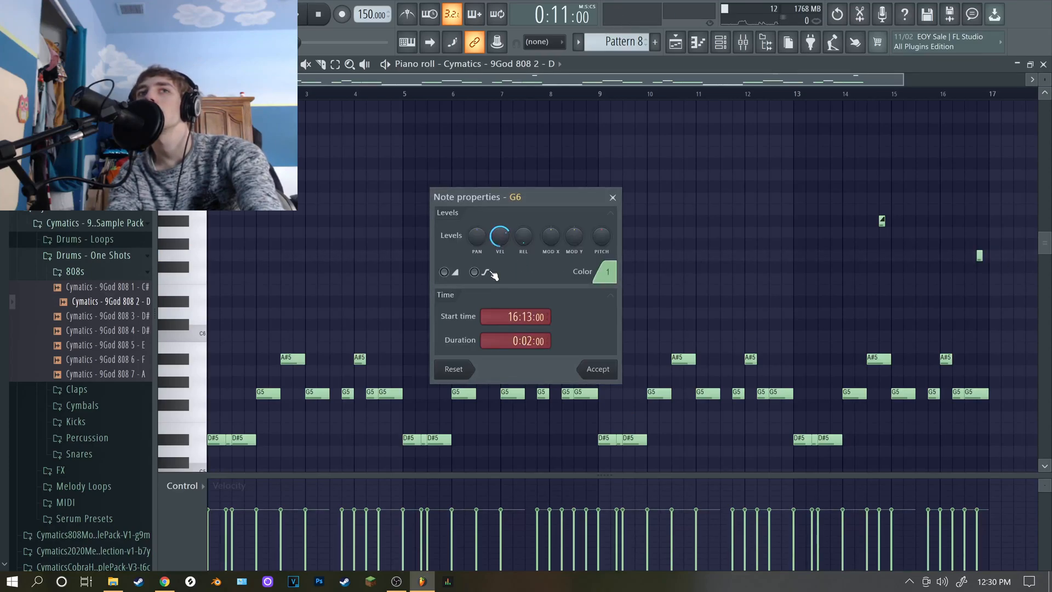
left_click(587, 376)
Raise the velocity of the first D#5 note in bars 1, 5, 9 and 13 during playback
key("space")
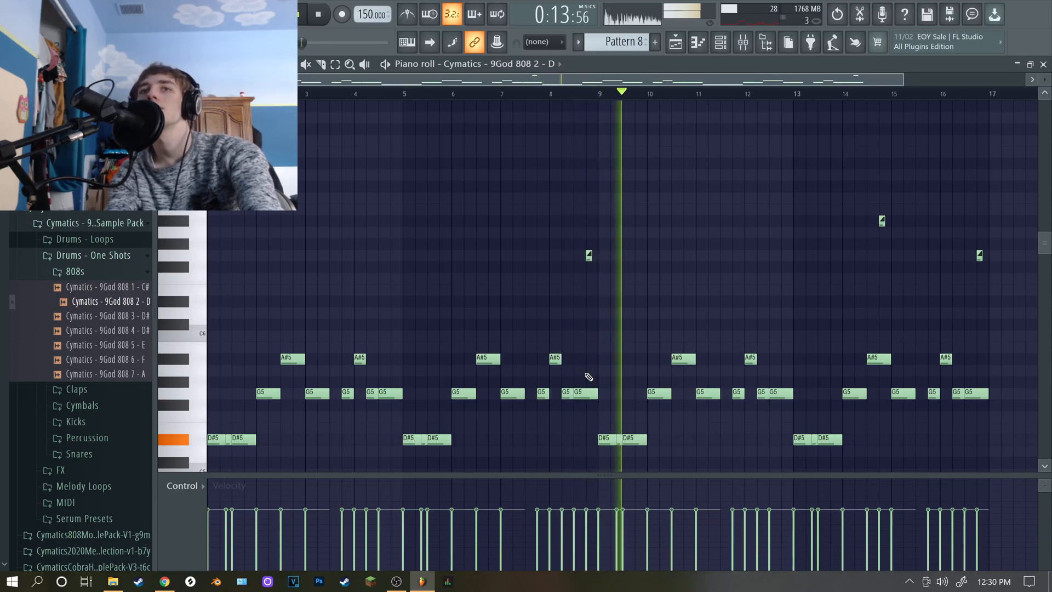
scroll(624, 425, "down", 1)
left_click(598, 495)
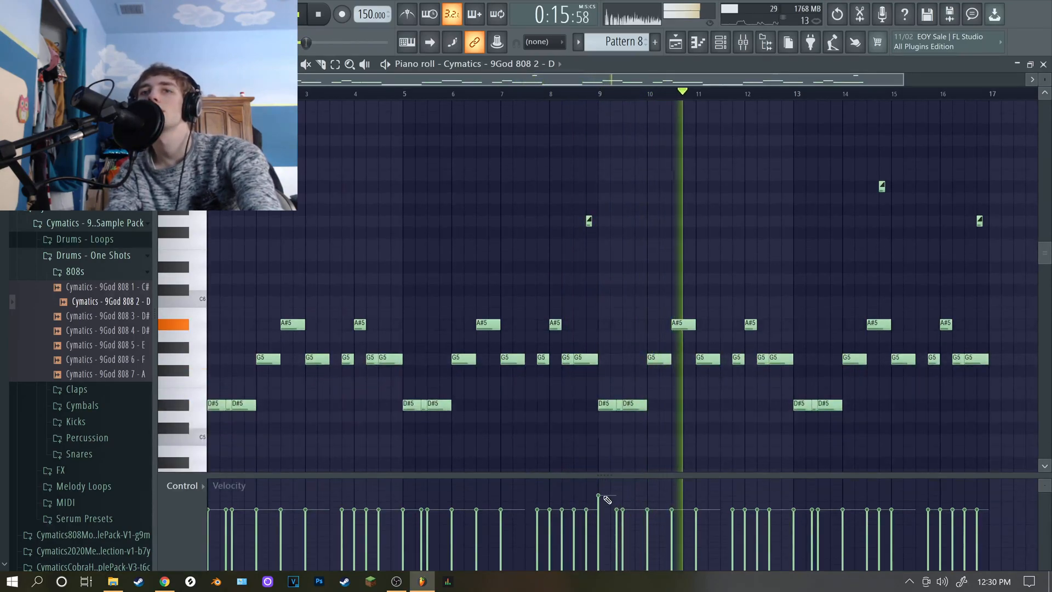
left_click(209, 494)
left_click(403, 494)
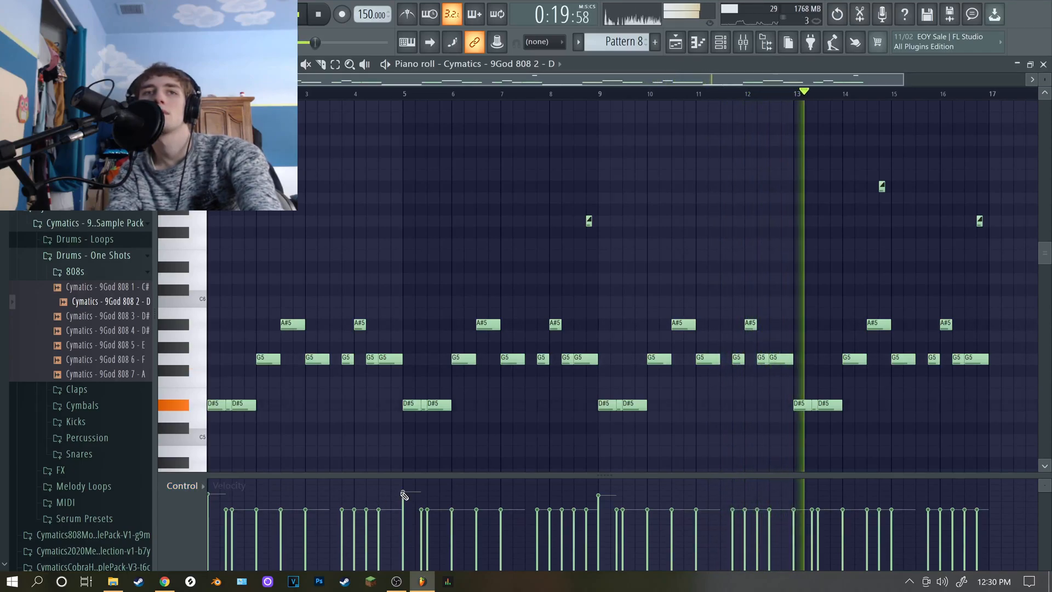
left_click(793, 491)
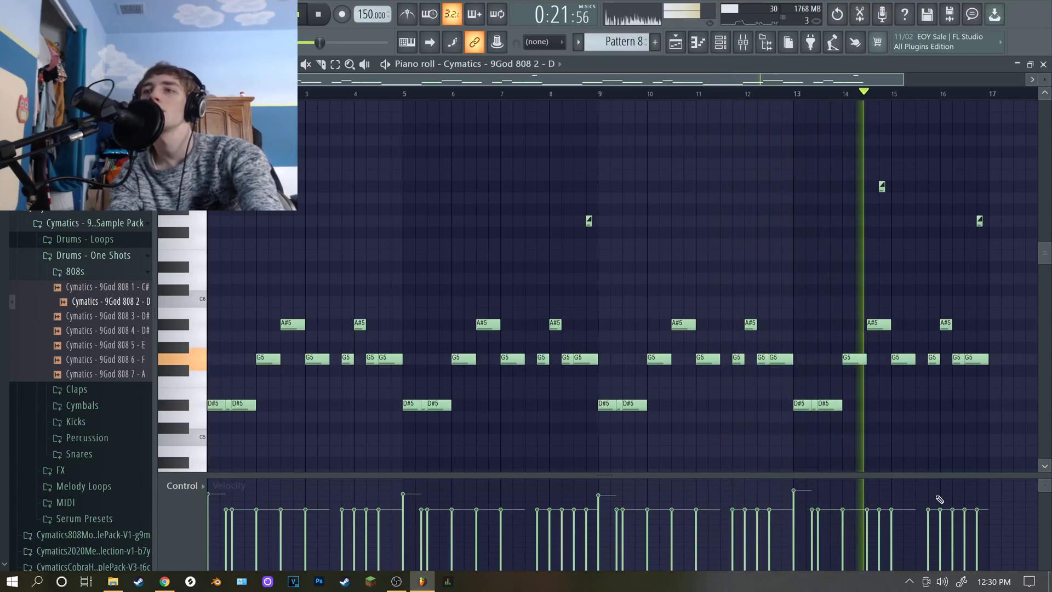
Raise the velocities of the A#5 in bar 10 and the last G5 notes in bars 15 and 16, and return to the playlist
left_click(927, 492)
left_click(964, 498)
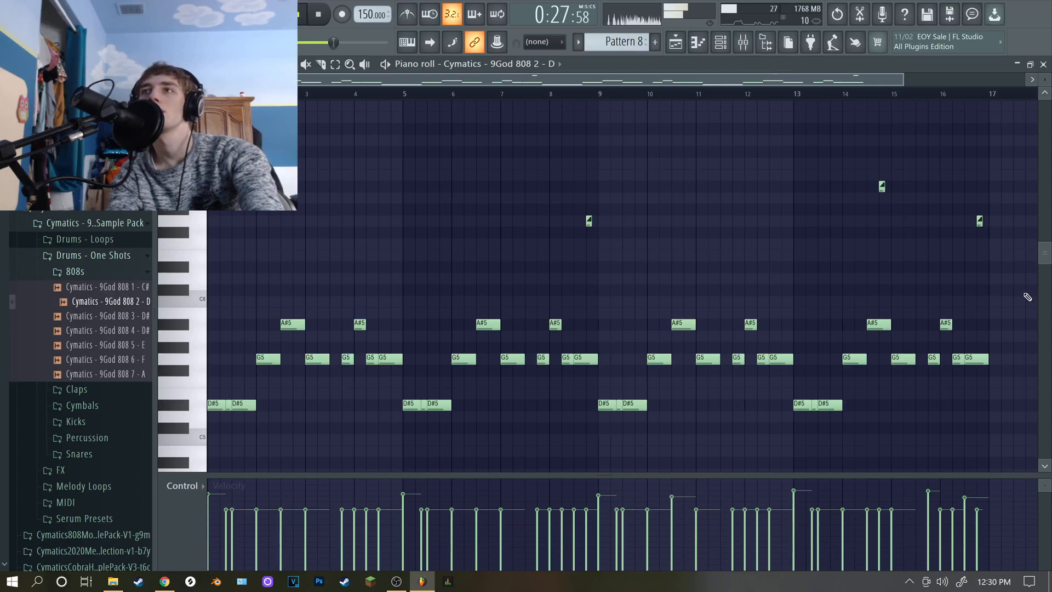
left_click(686, 43)
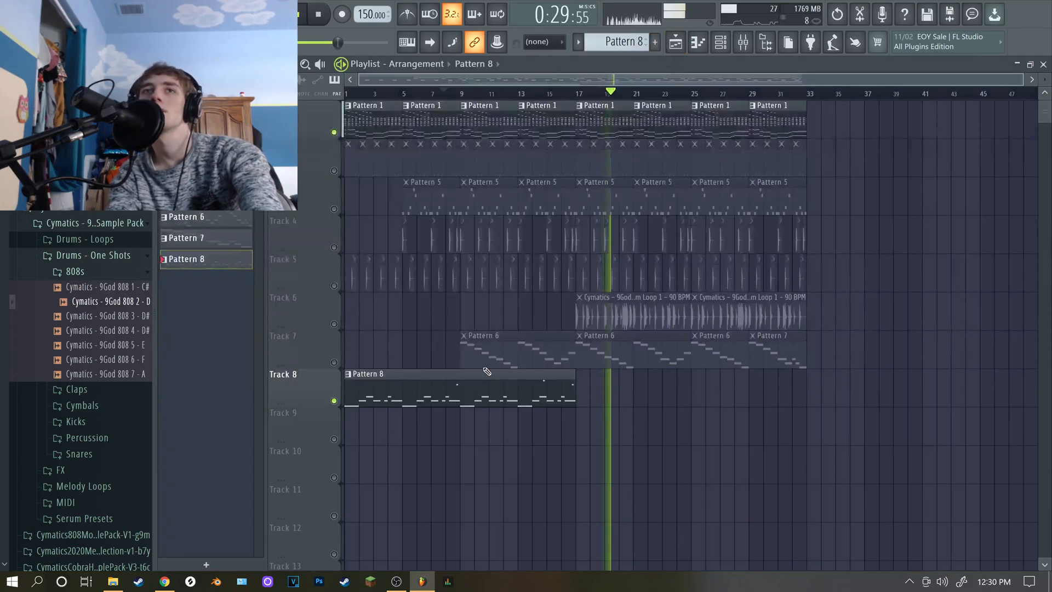
Move the Pattern 8 clip on Track 8 to start at bar 17, enable all tracks again and play the arrangement
left_click_drag(467, 383, 685, 386)
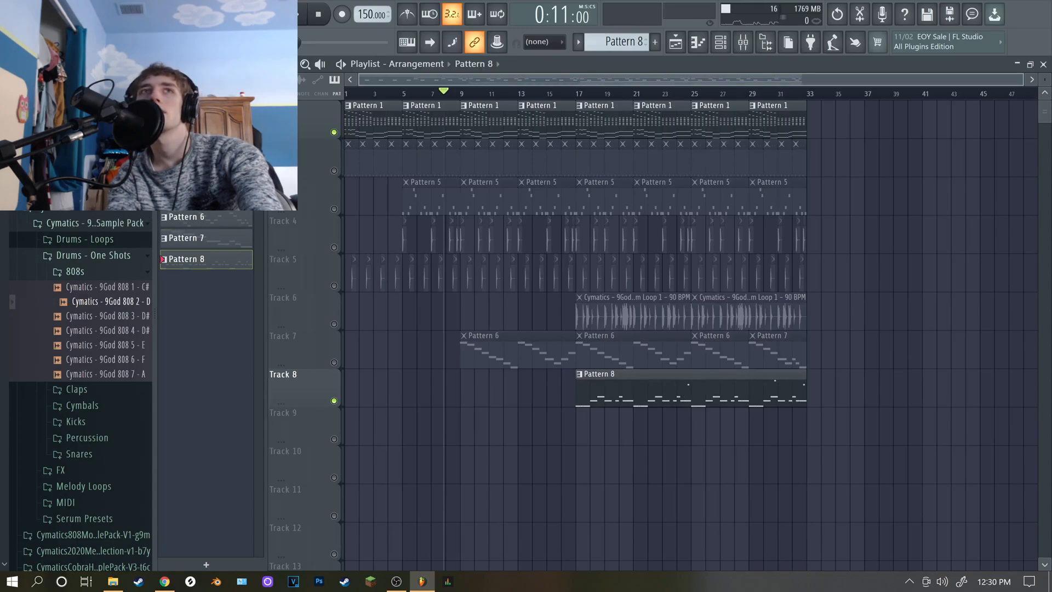
right_click(335, 171)
right_click(334, 170)
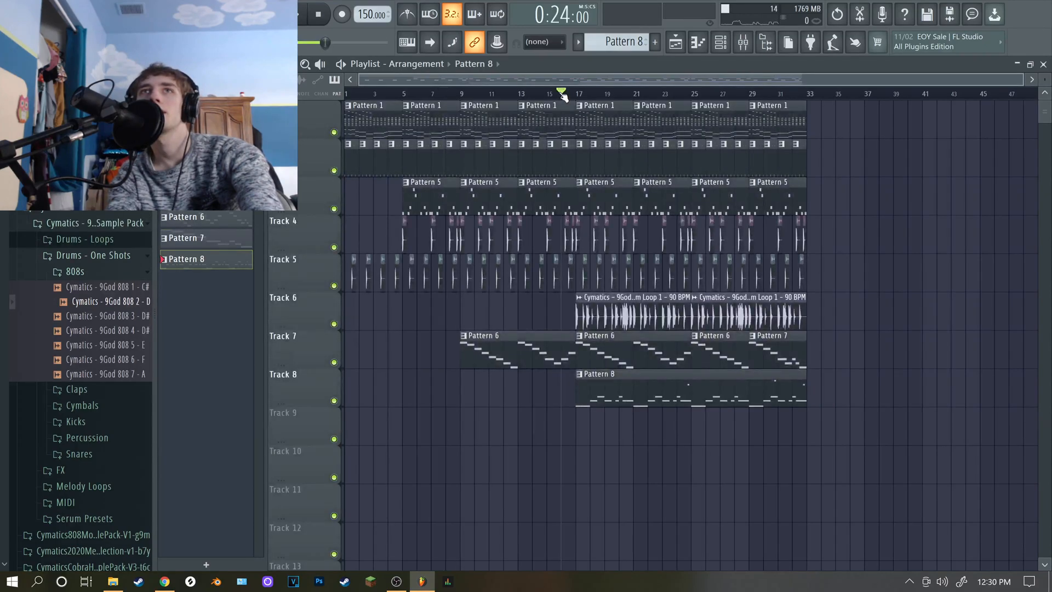
key("space")
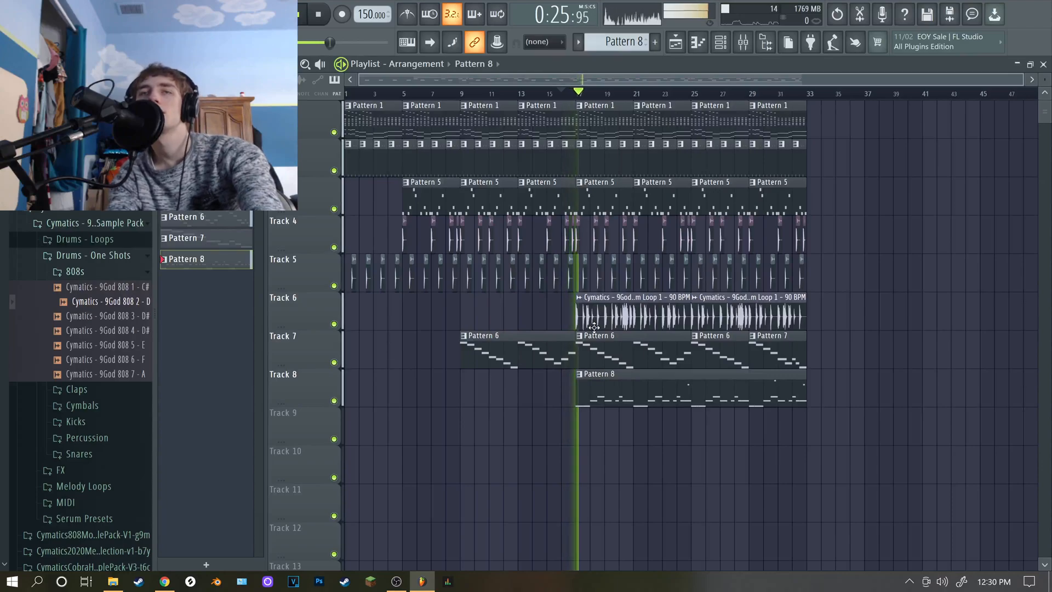
left_click(13, 9)
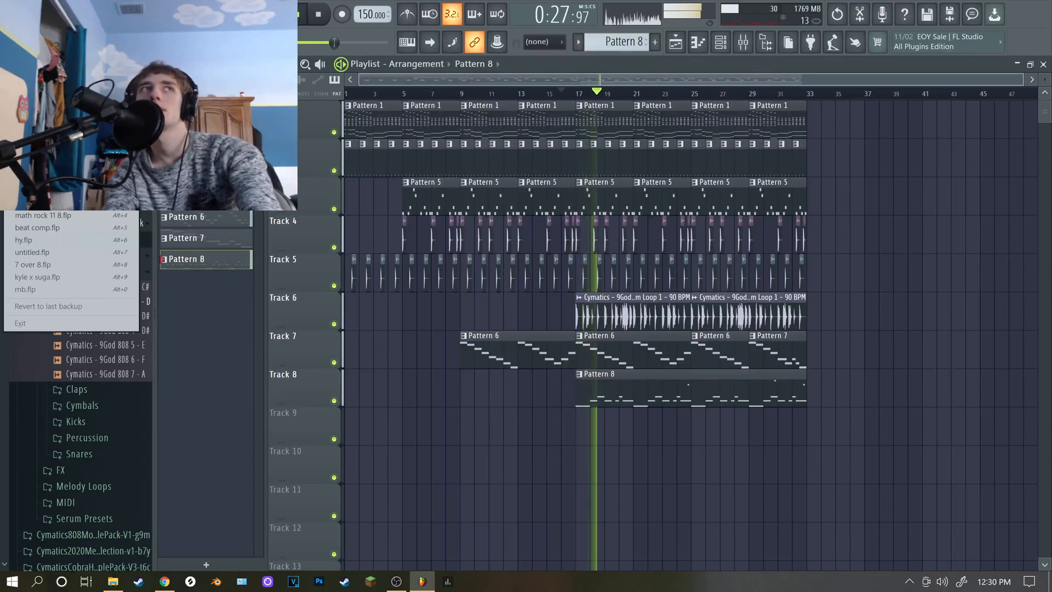
left_click(567, 103)
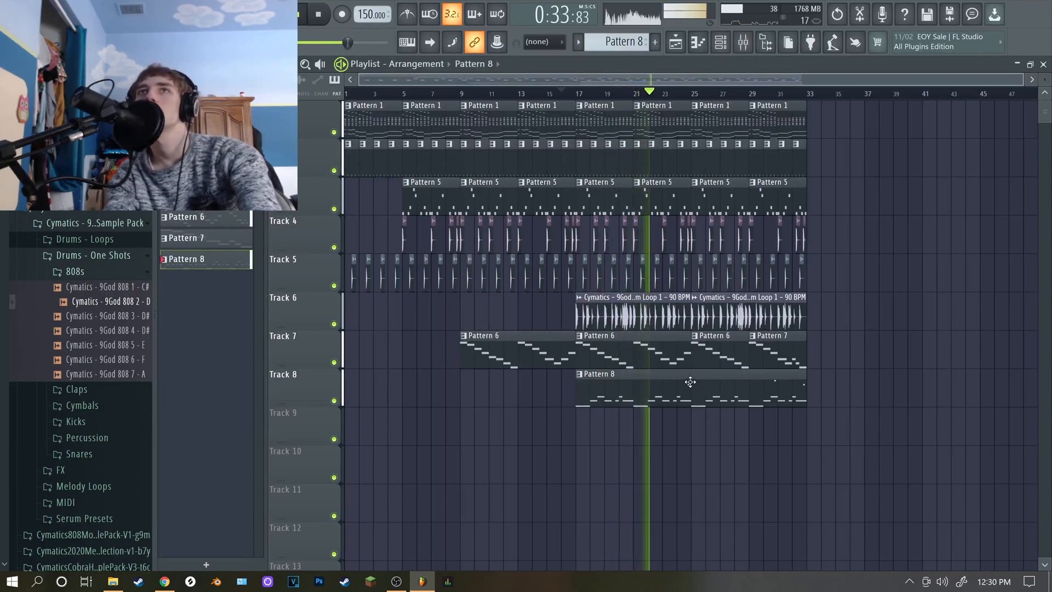
Select the Mini Grand channel, switch to the empty Pattern 9 and arm recording for notes and automation
left_click(720, 41)
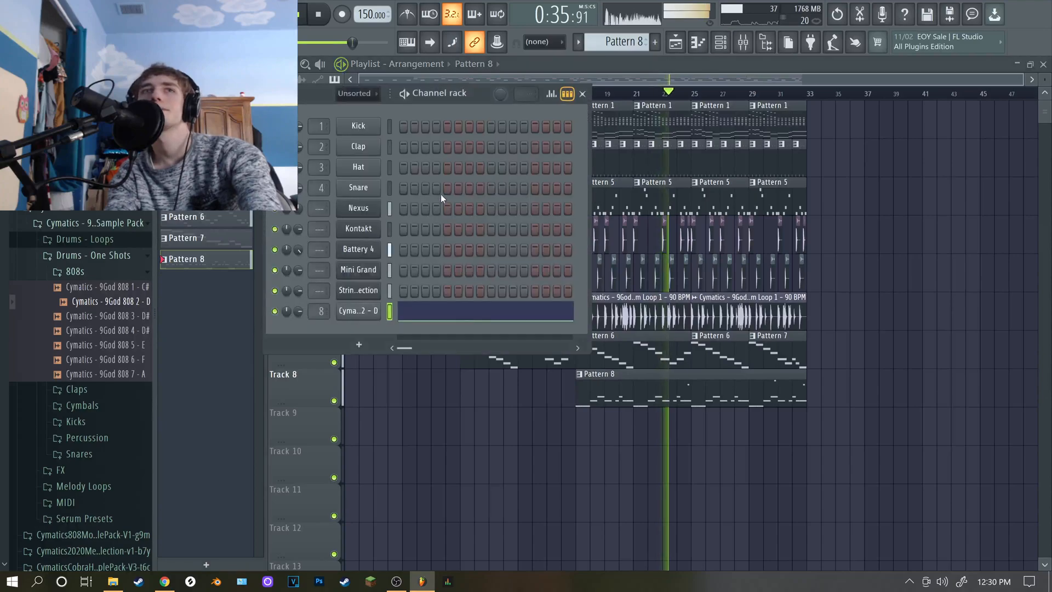
left_click(390, 272)
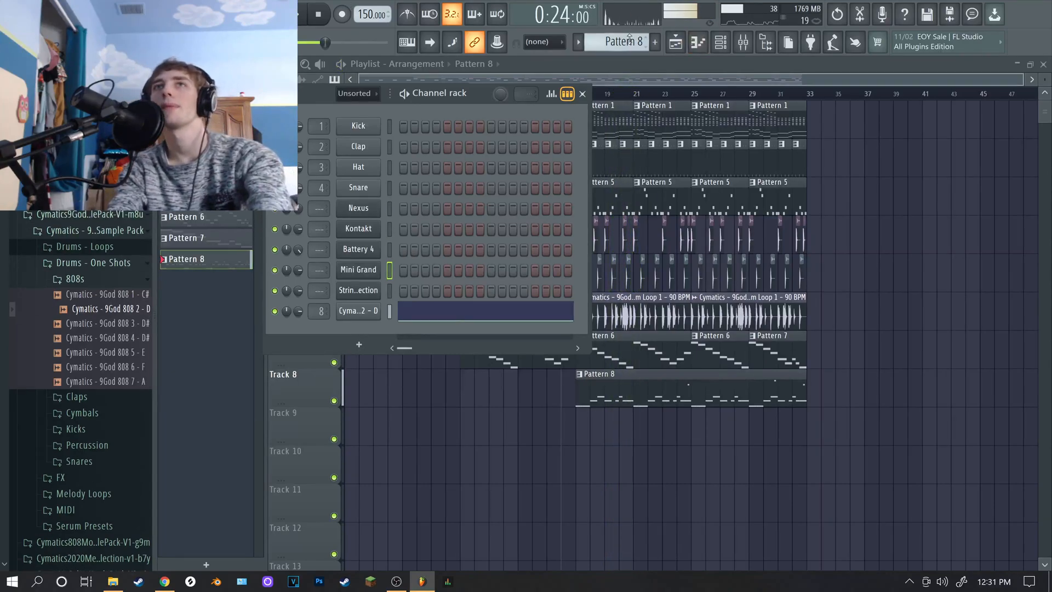
scroll(629, 39, "up", 1)
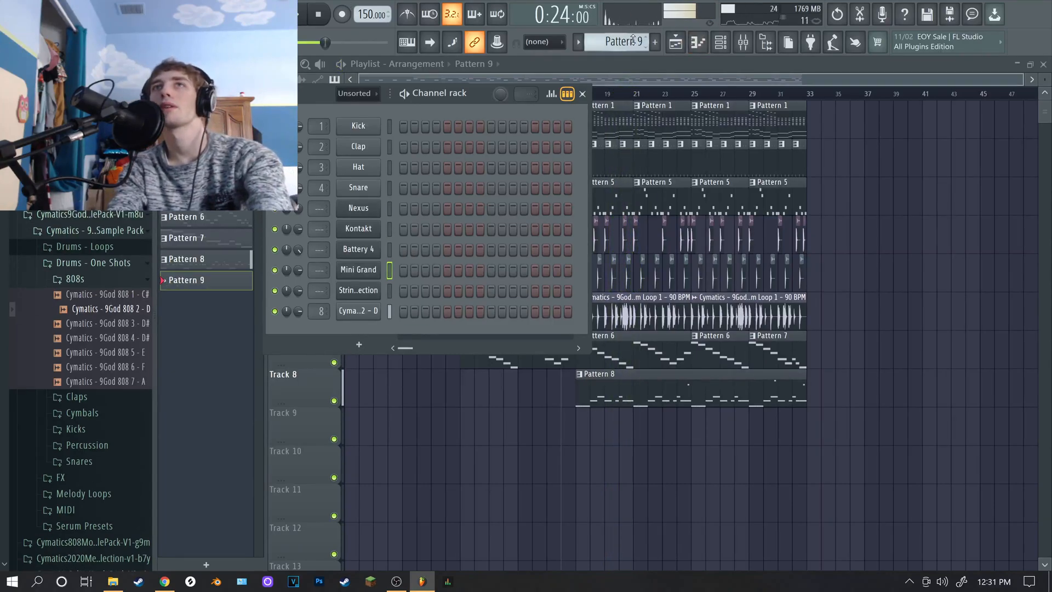
left_click(582, 94)
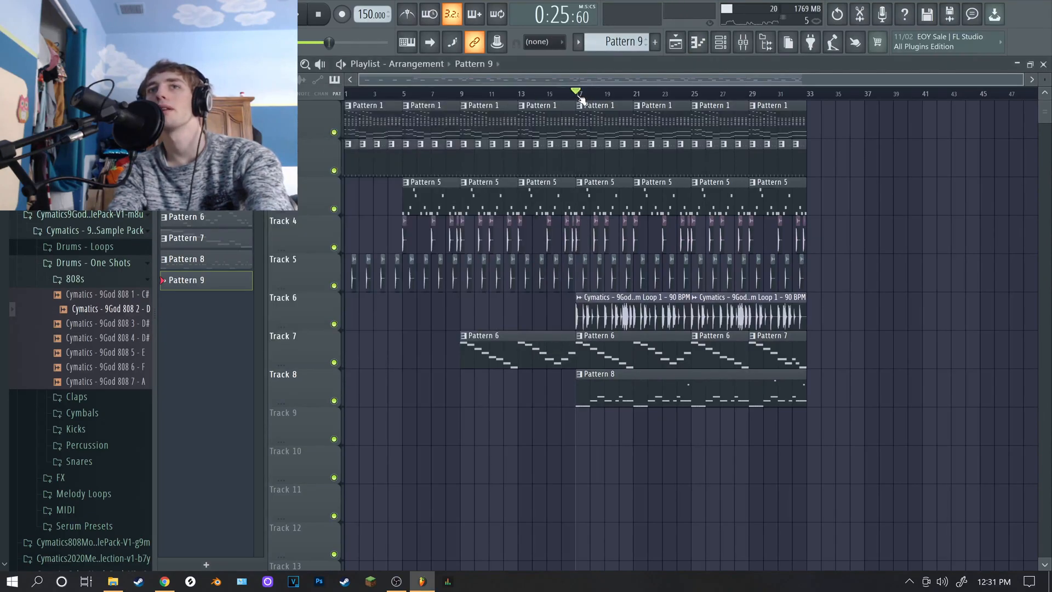
key("r")
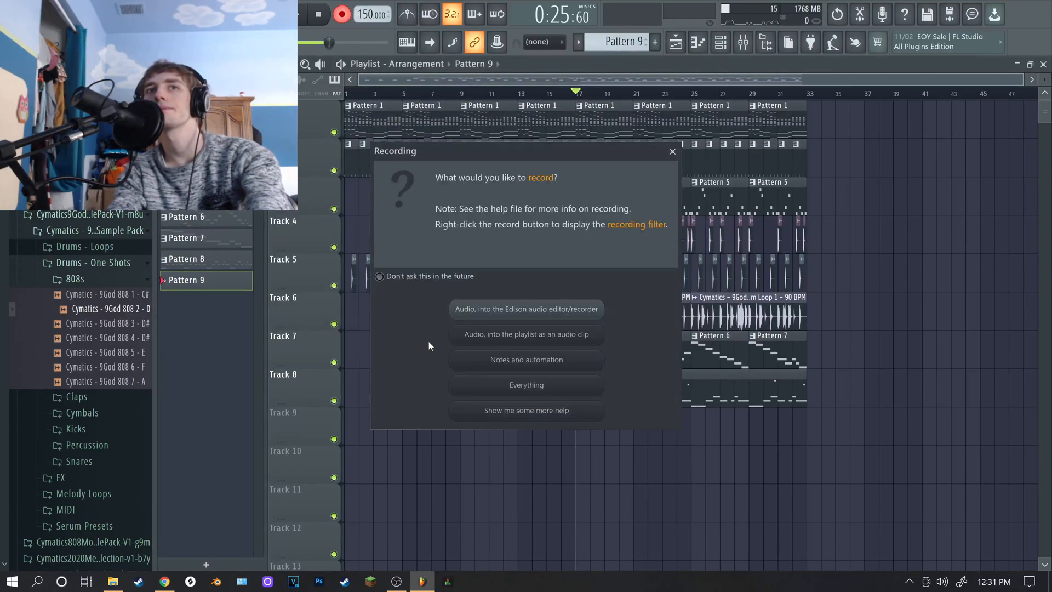
left_click(499, 360)
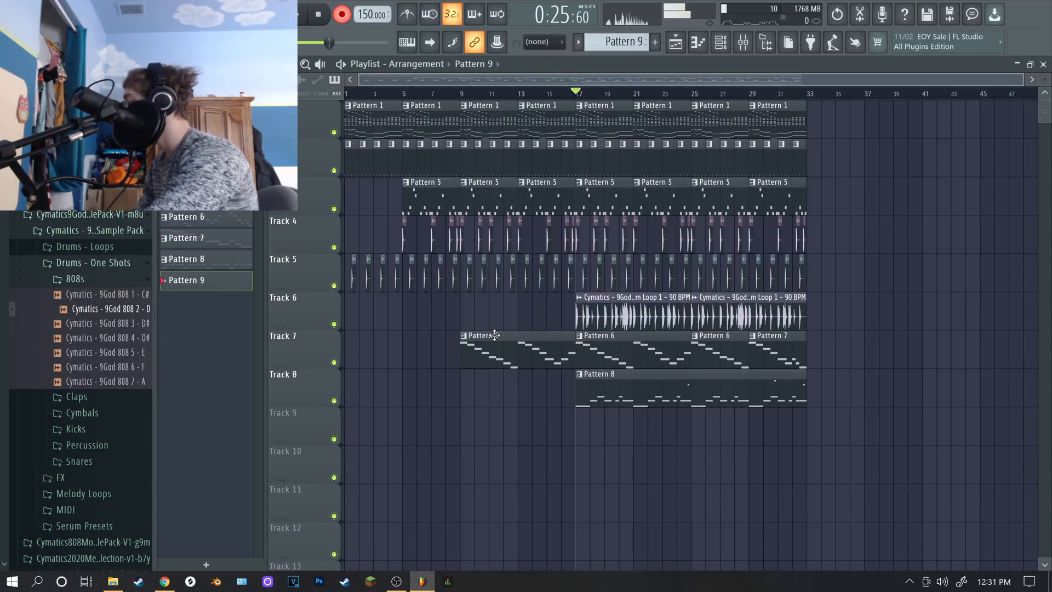
Try recording a Mini Grand melody over the arrangement from bar 17 and delete the recorded clip
key("space")
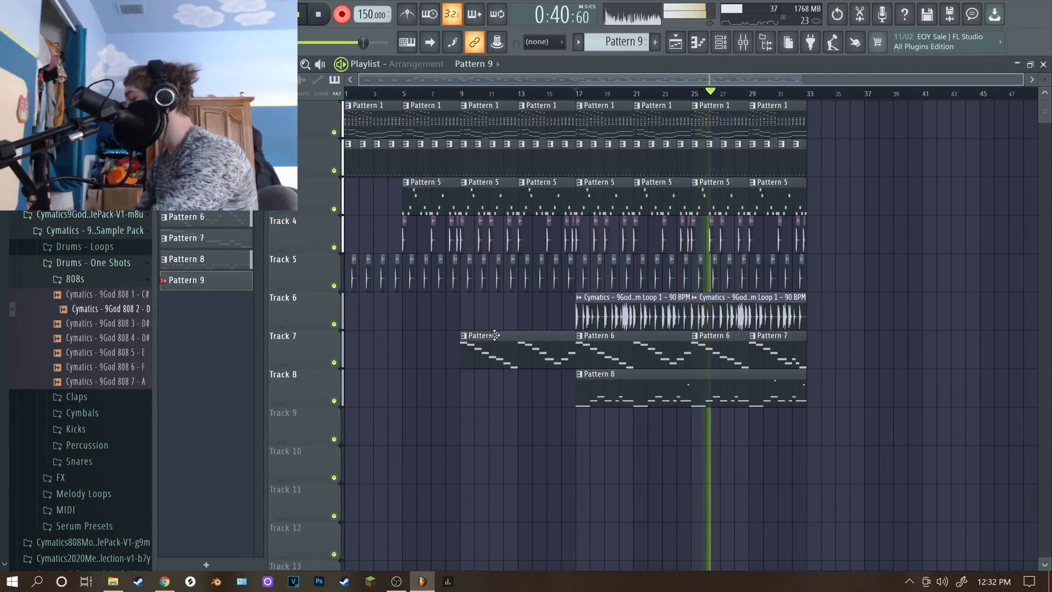
key("space")
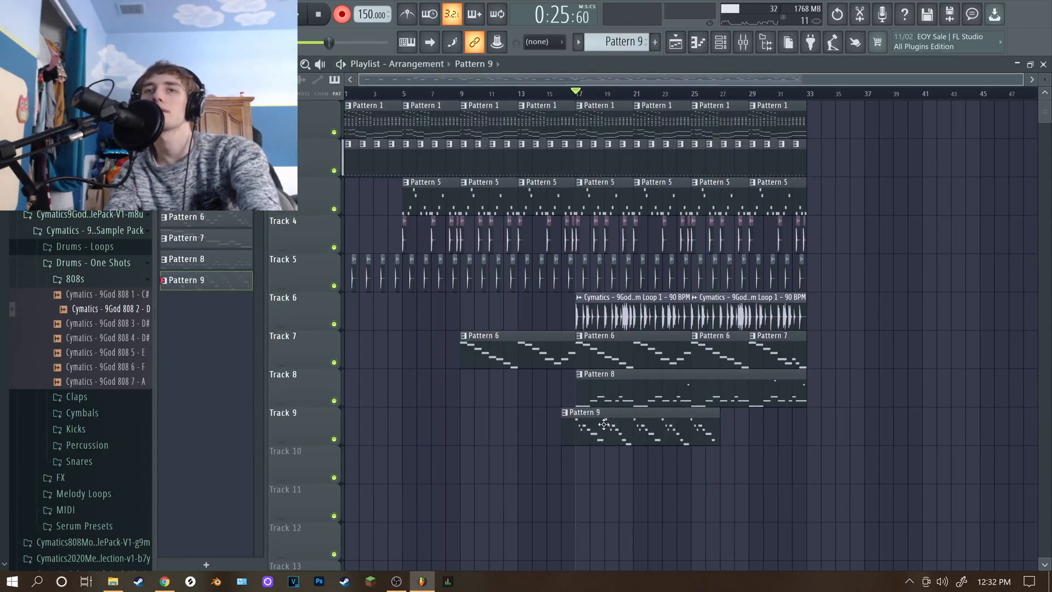
right_click(605, 425)
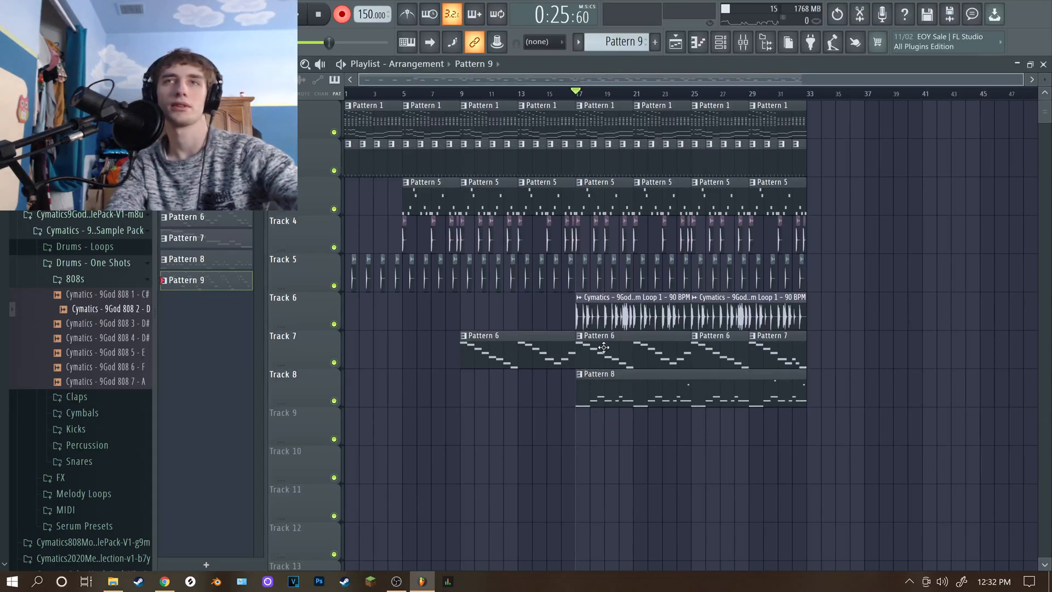
Record a new Mini Grand melody take into Pattern 9 from bar 17 and open its notes in the piano roll
key("space")
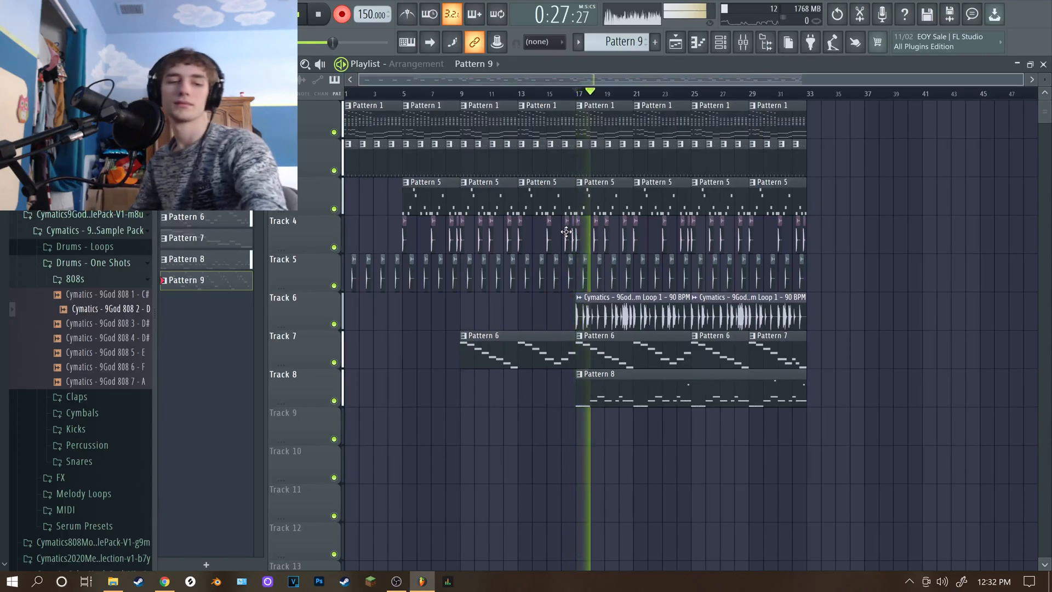
key("space")
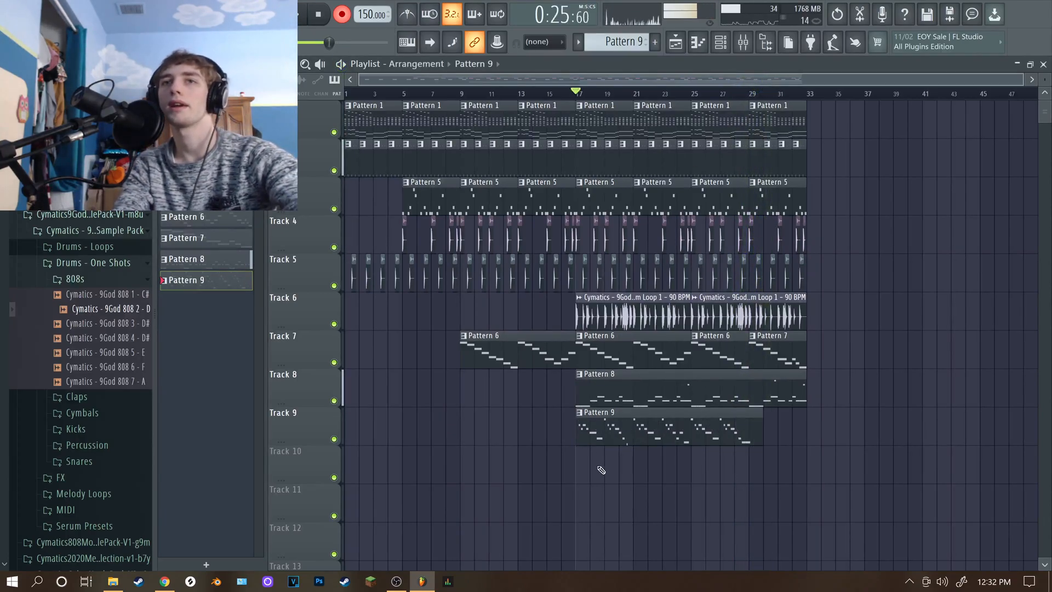
double_click(600, 435)
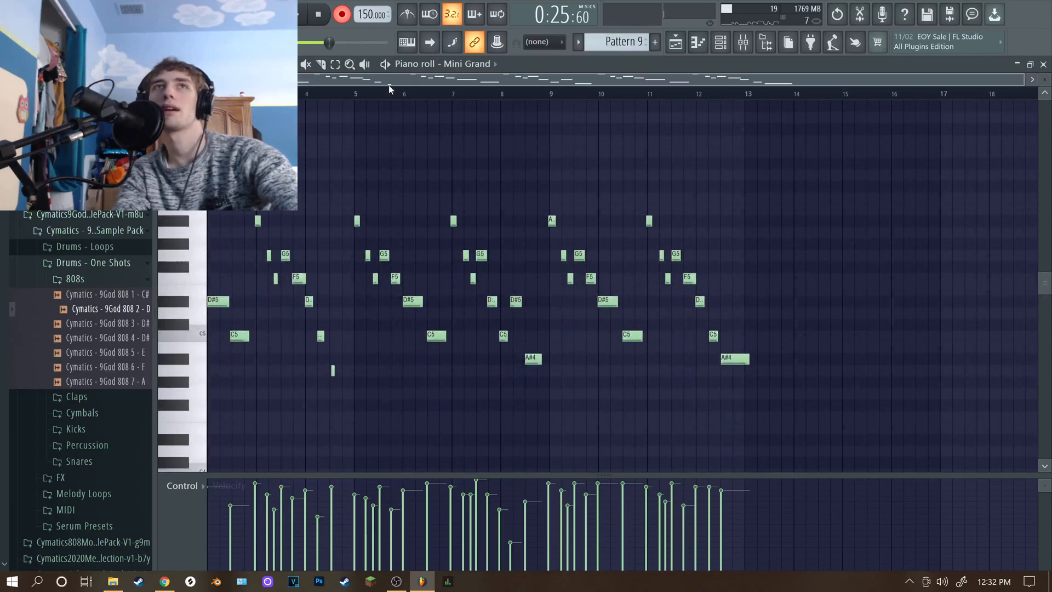
Delete the recorded notes in bars 1 to 8 and move the remaining four-bar phrase to the start of bar 1
left_click_drag(528, 182, 82, 455)
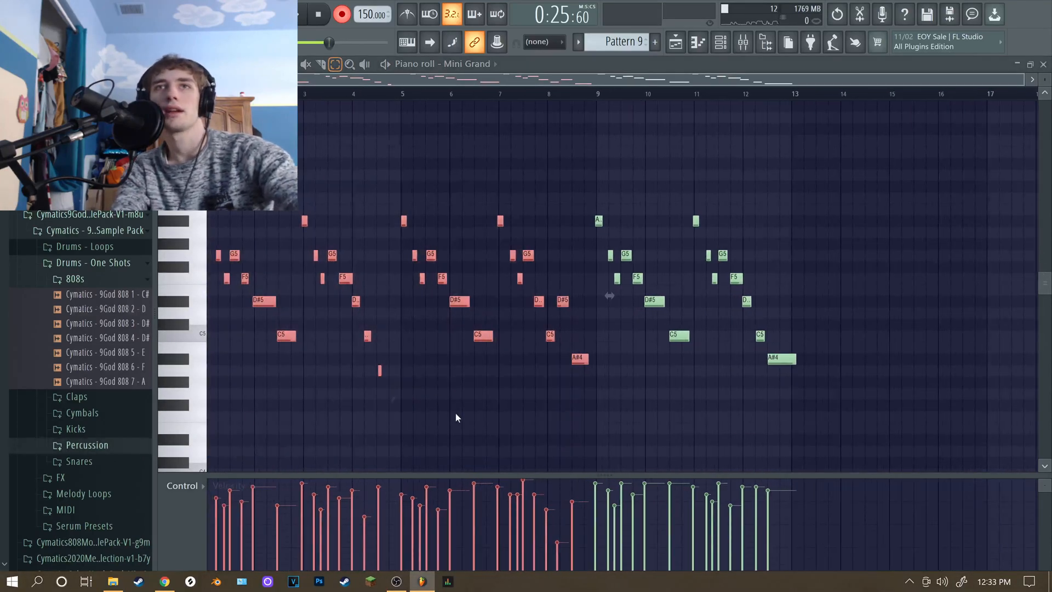
left_click_drag(591, 422, 208, 124)
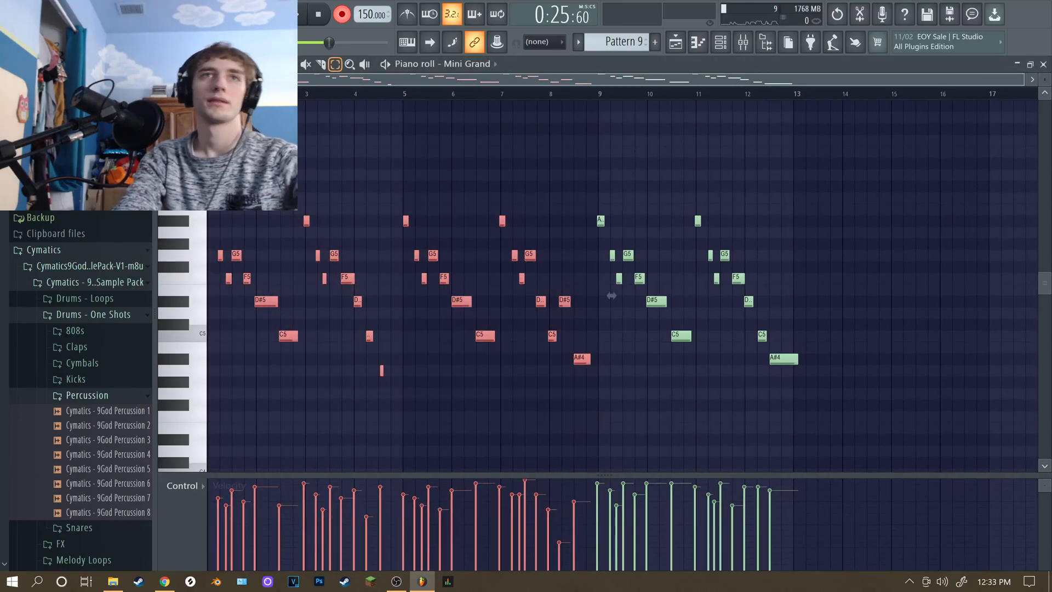
key("Delete")
left_click_drag(810, 210, 557, 427)
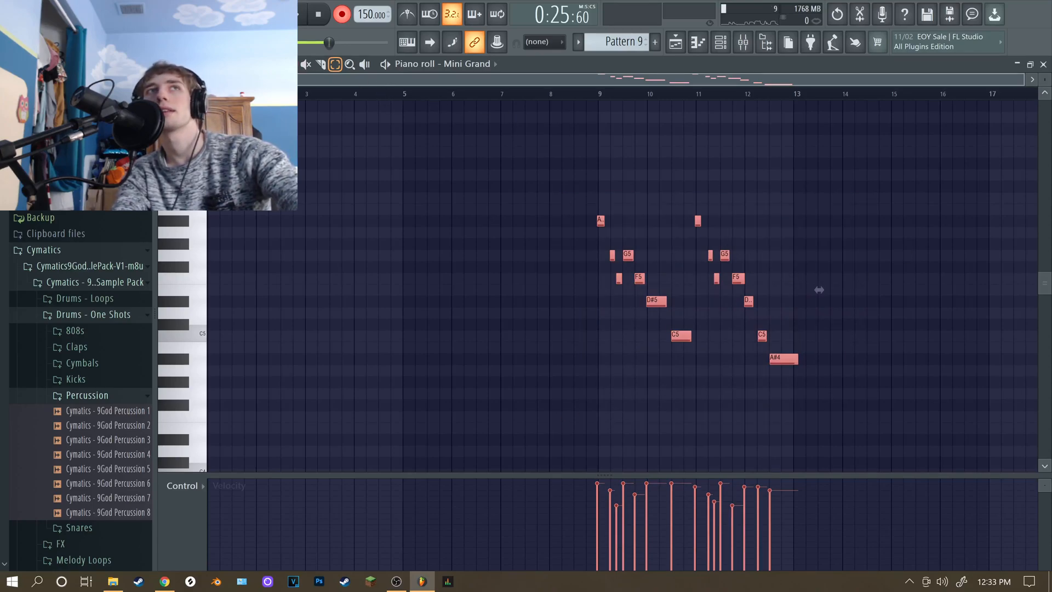
left_click_drag(683, 336, 281, 340)
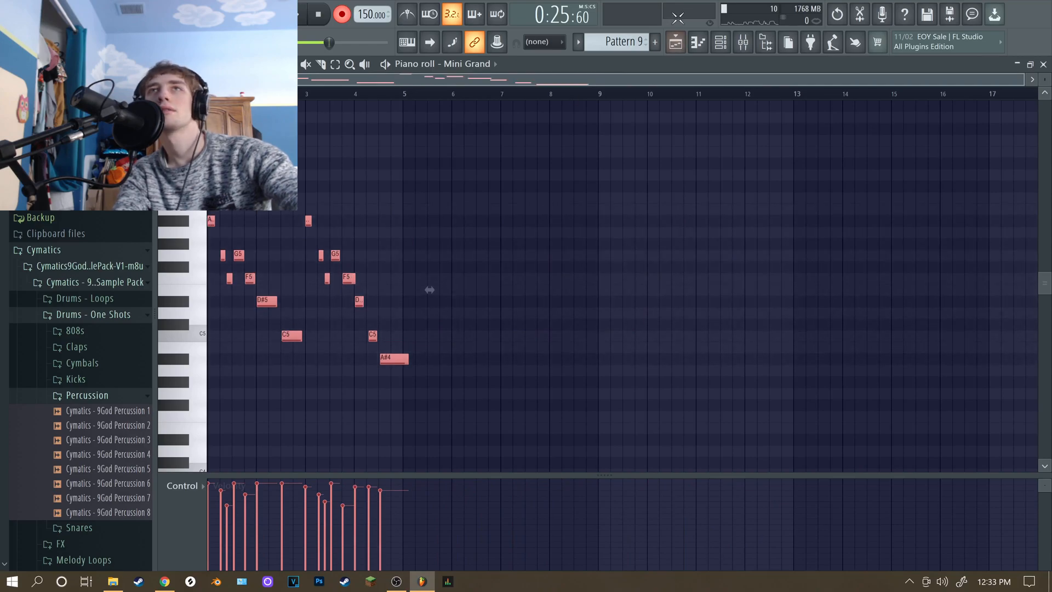
Repeat the four-bar Pattern 9 clip four times on Track 9 from bar 17, turn off recording and play the arrangement
left_click(676, 42)
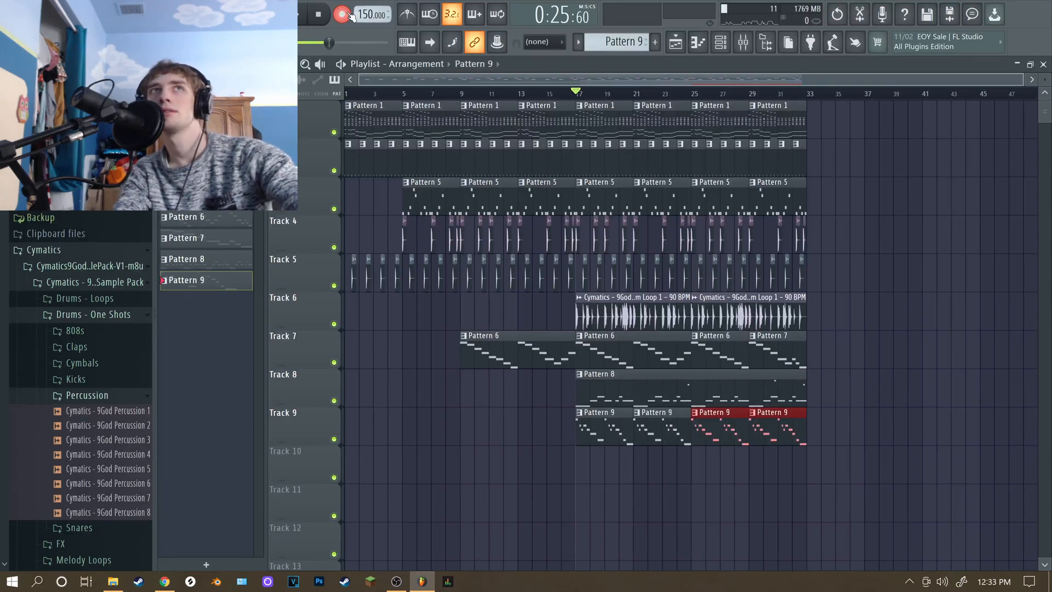
key("space")
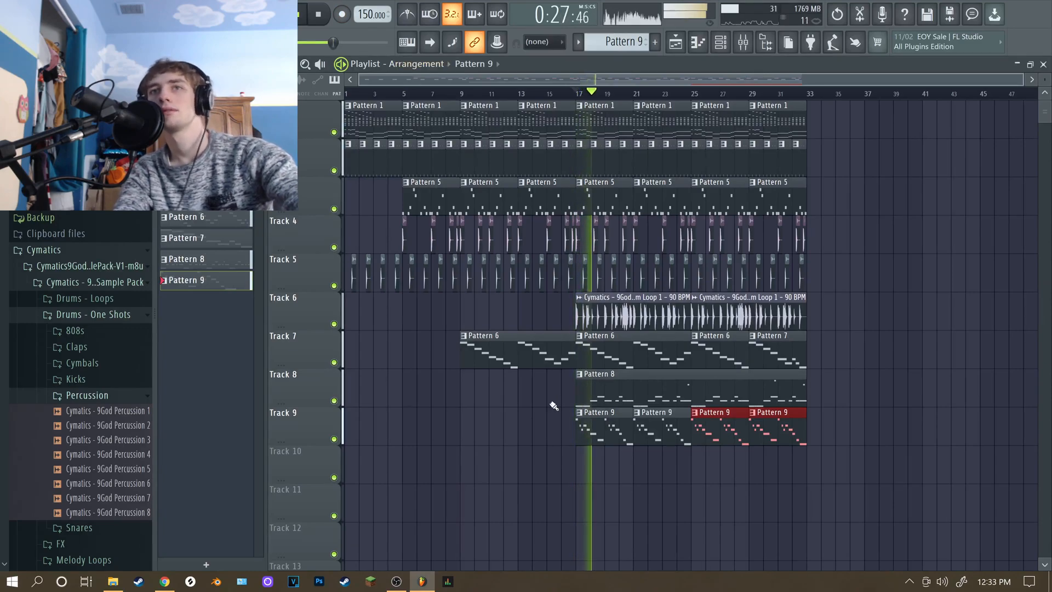
Transpose all Mini Grand notes in Pattern 9 up one octave during playback
key("F7")
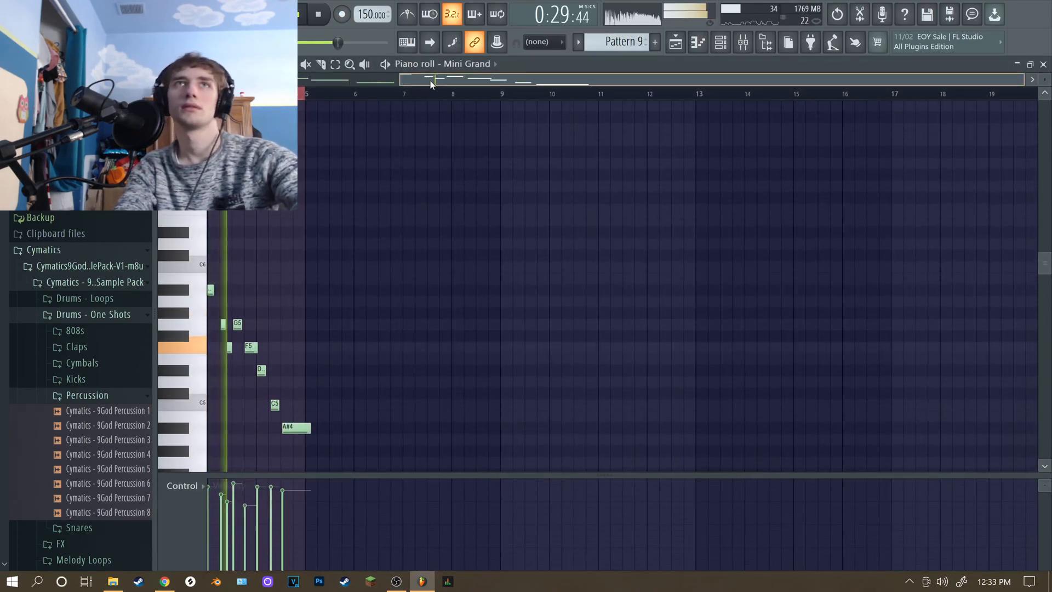
left_click_drag(434, 85, 246, 83)
left_click_drag(464, 181, 21, 555)
key("ctrl+Up")
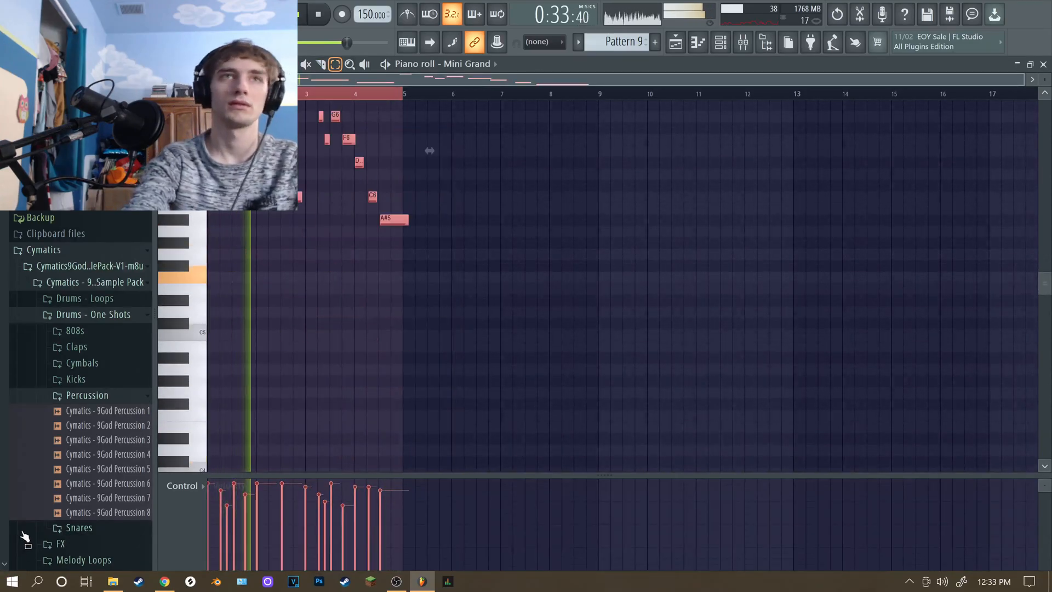
Quantize the Mini Grand notes and shorten the last A#5 note so it ends at bar 5
left_click(180, 64)
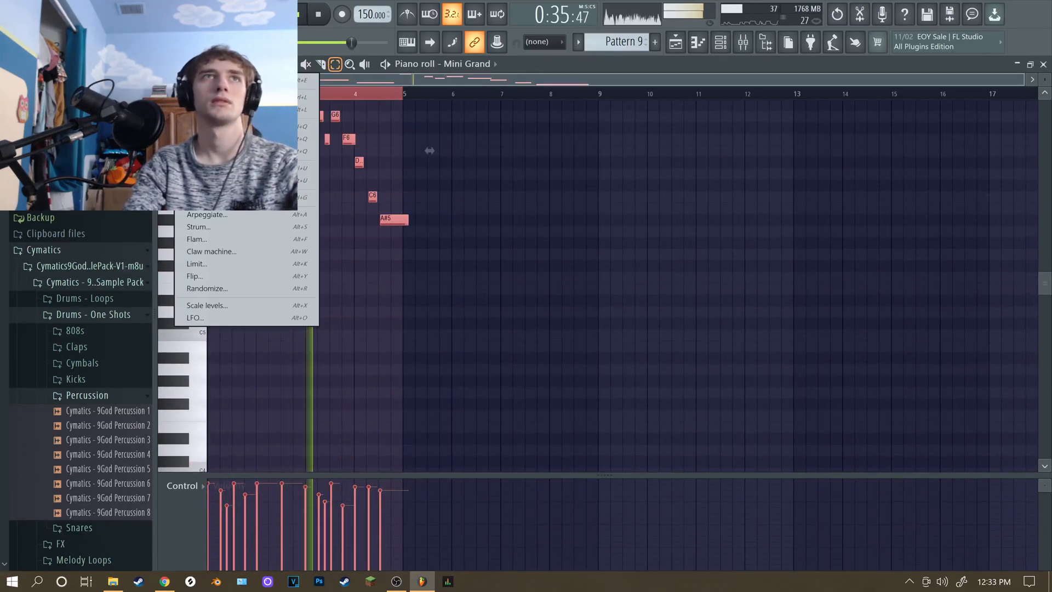
left_click(219, 127)
scroll(380, 153, "up", 2)
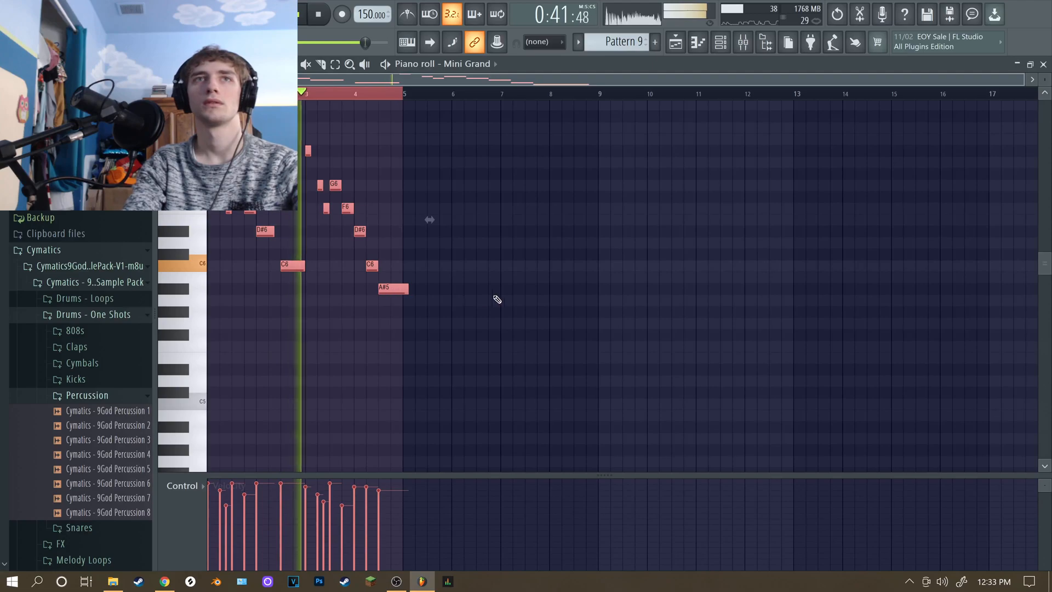
left_click(481, 299, "ctrl")
left_click_drag(406, 288, 401, 289)
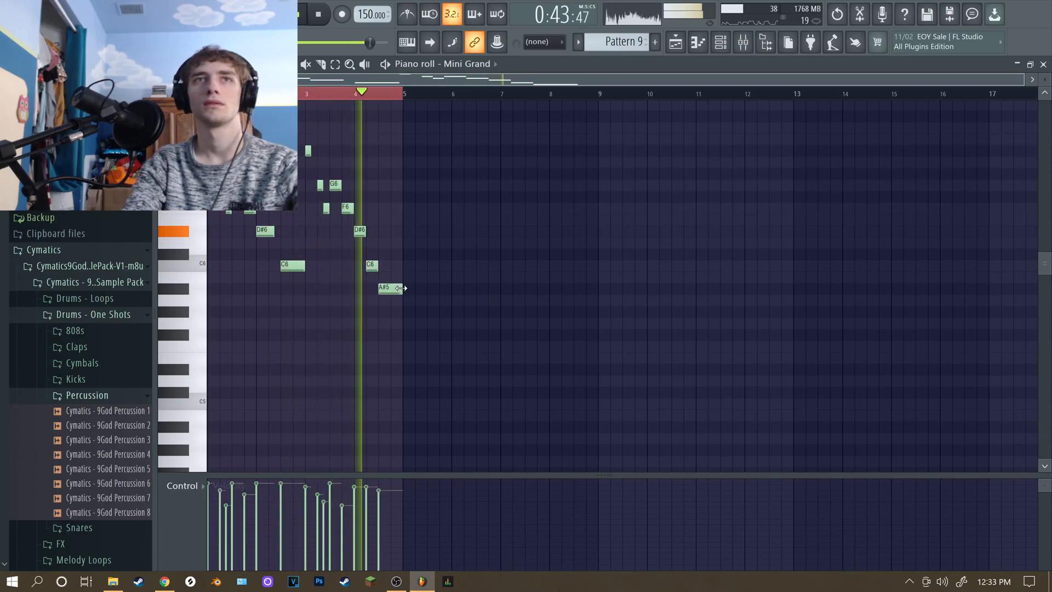
Copy the Mini Grand melody of Pattern 9 to the Nexus and string section channels
key("F6")
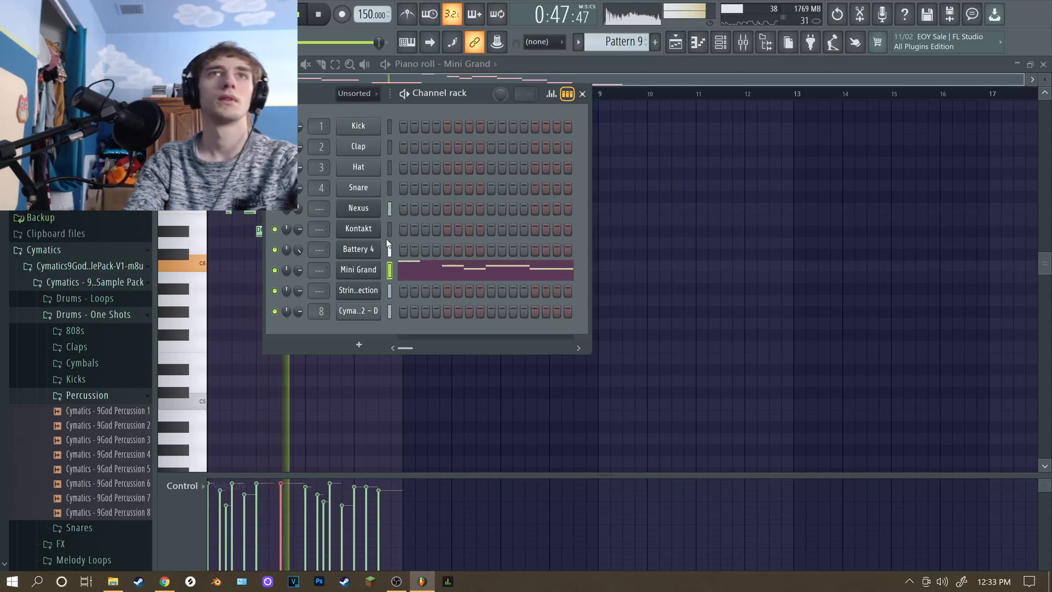
left_click(390, 209)
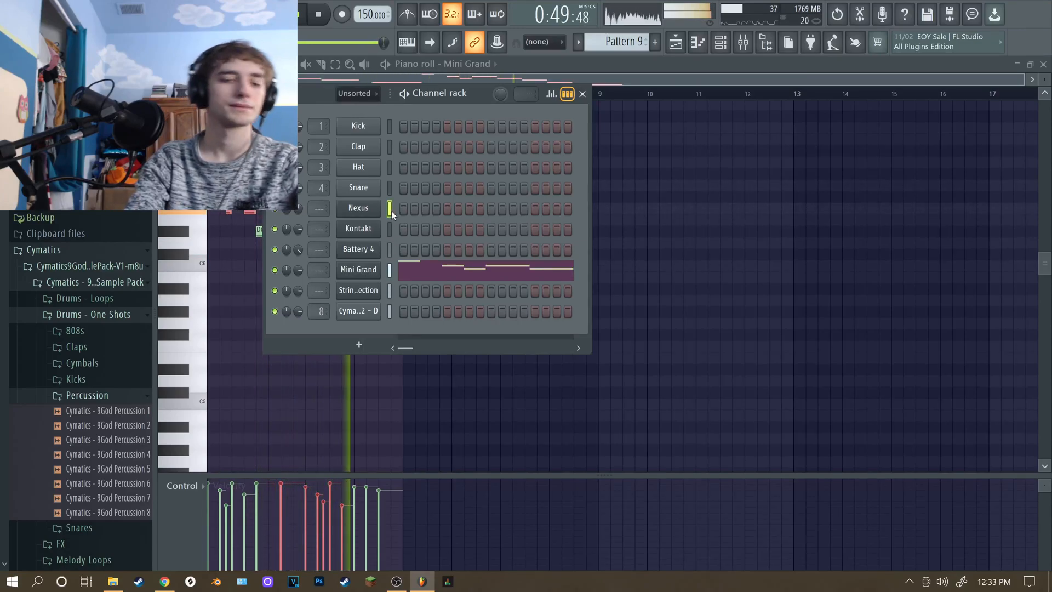
key("ctrl+v")
left_click(386, 295)
key("ctrl+v")
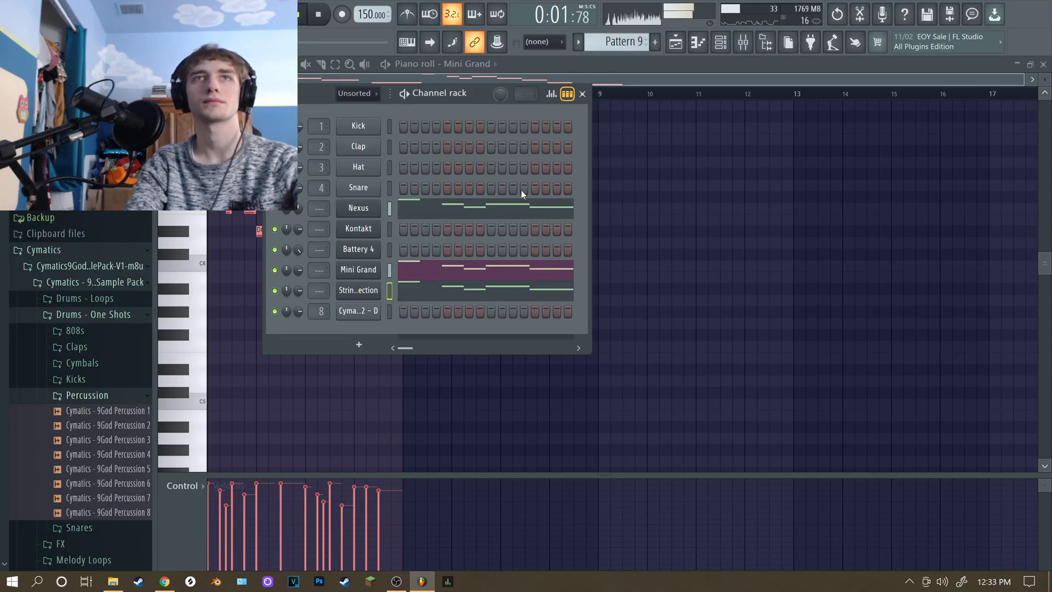
Play the arrangement from bar 17 and raise the volume of the string section channel
left_click(675, 41)
left_click(580, 95)
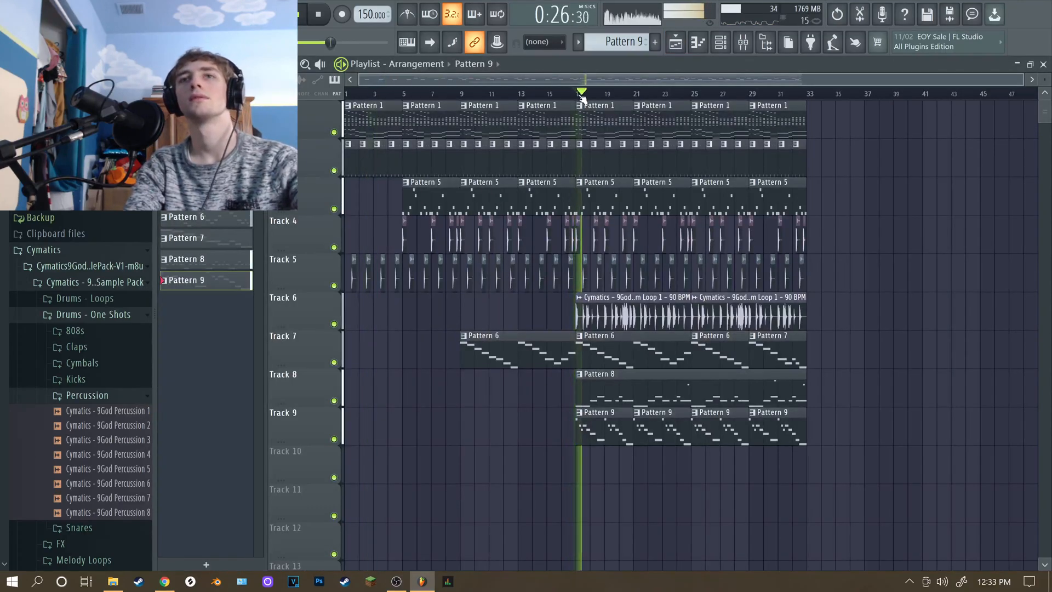
left_click(720, 41)
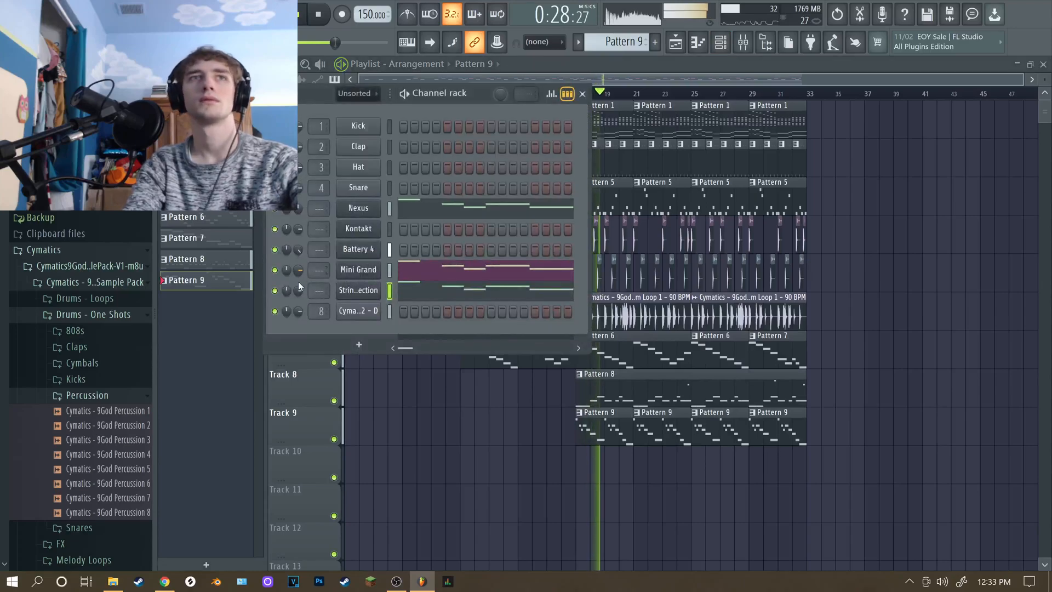
left_click_drag(298, 290, 301, 282)
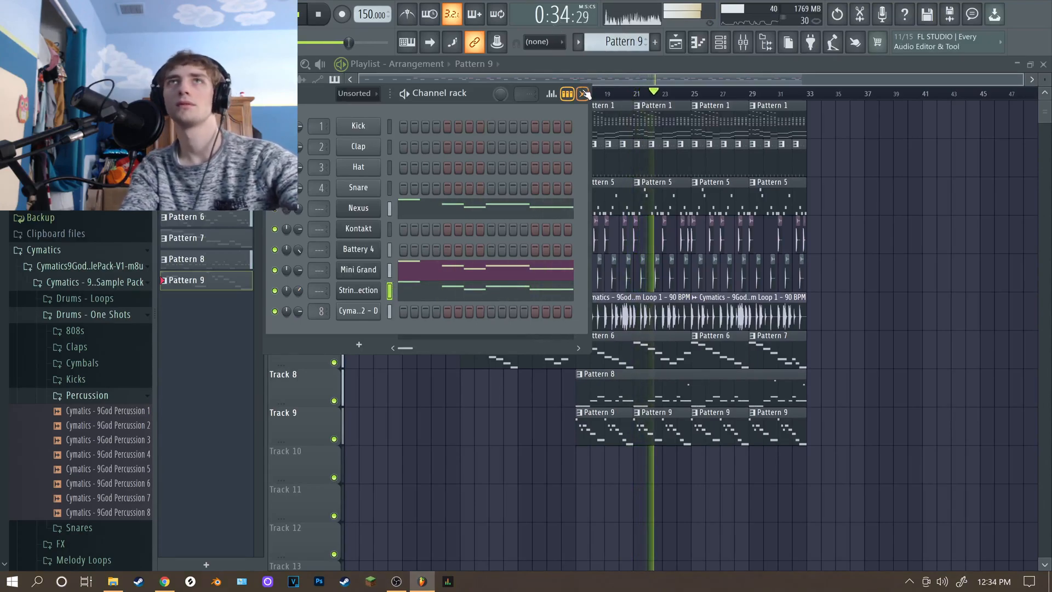
left_click(717, 42)
left_click(718, 43)
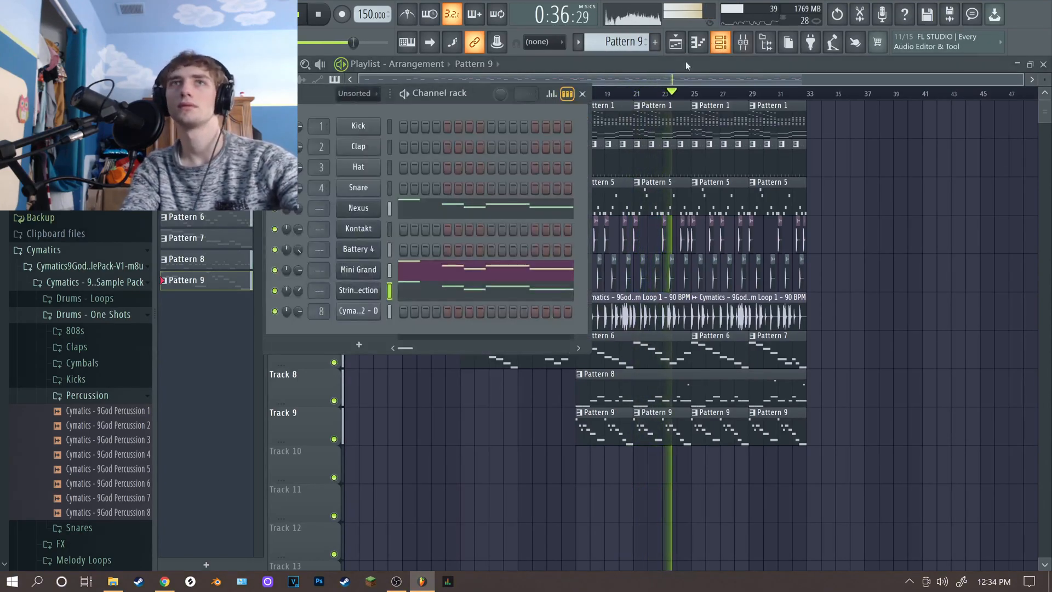
Apply quick legato to the Strings Section notes in Pattern 9
left_click(417, 296)
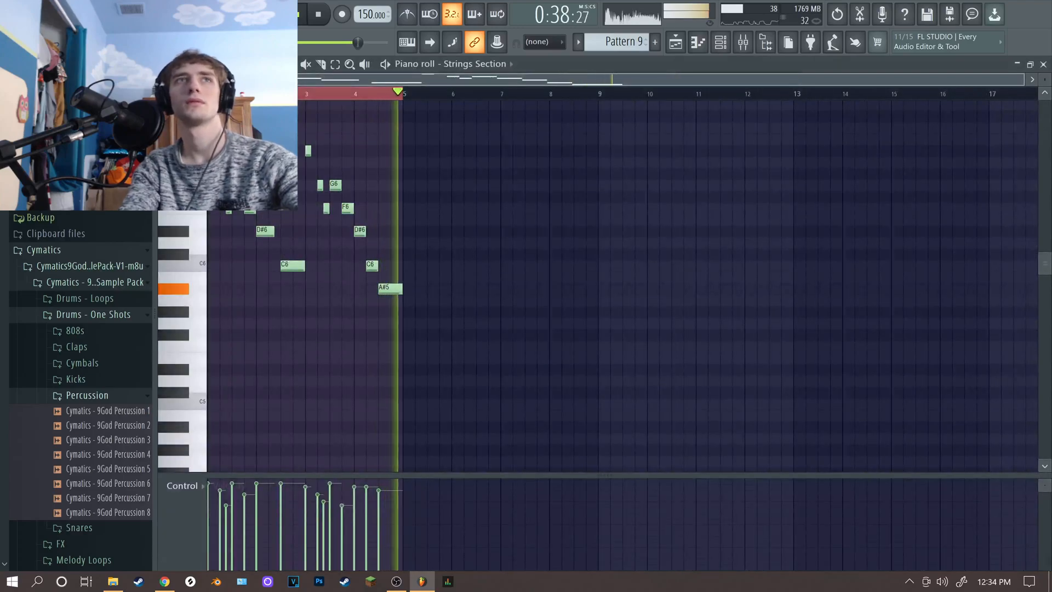
scroll(425, 214, "up", 3)
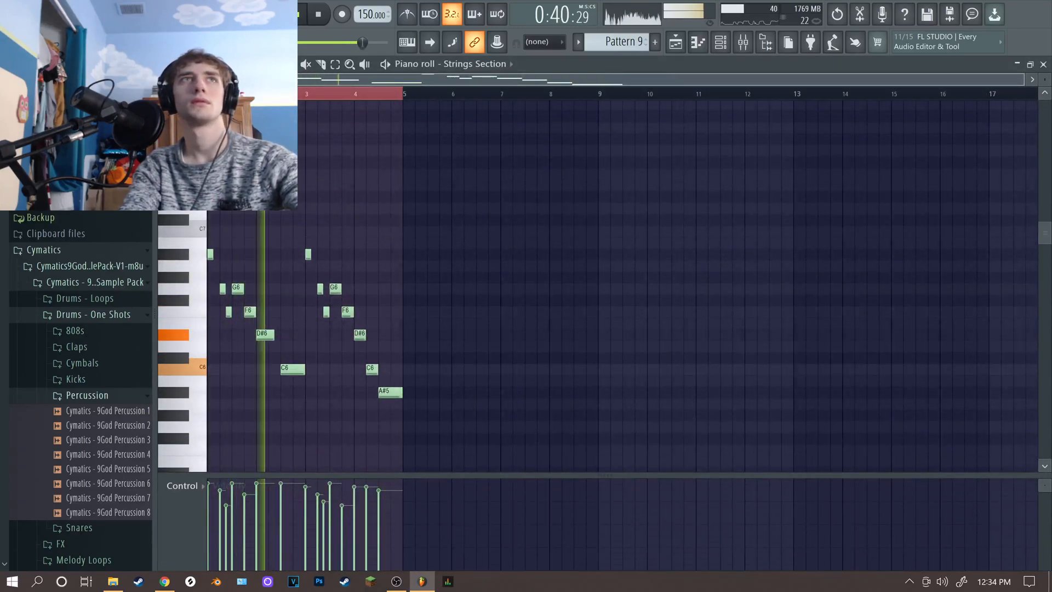
left_click(179, 64)
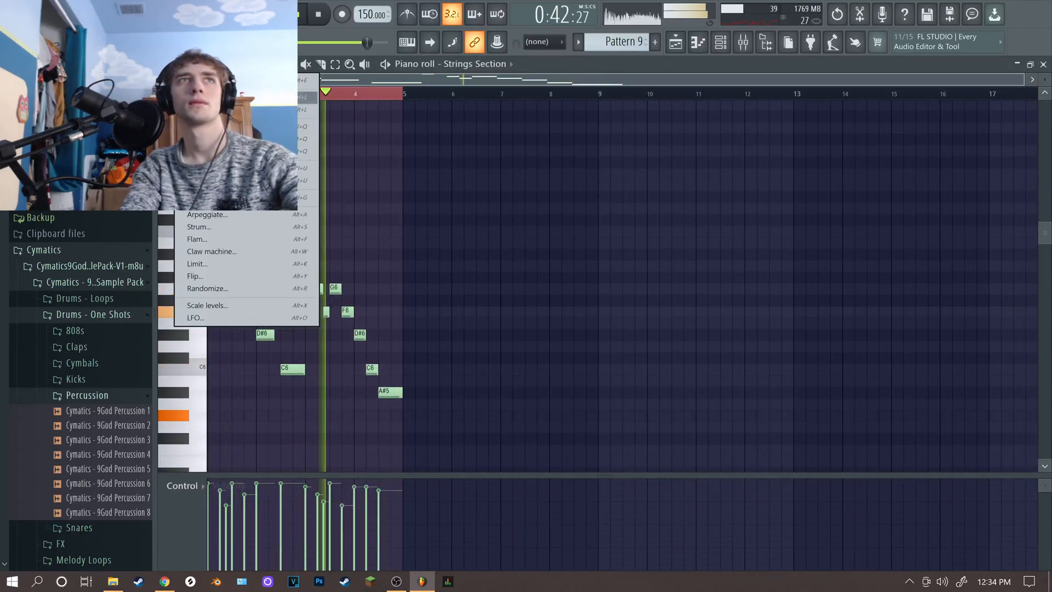
left_click(219, 96)
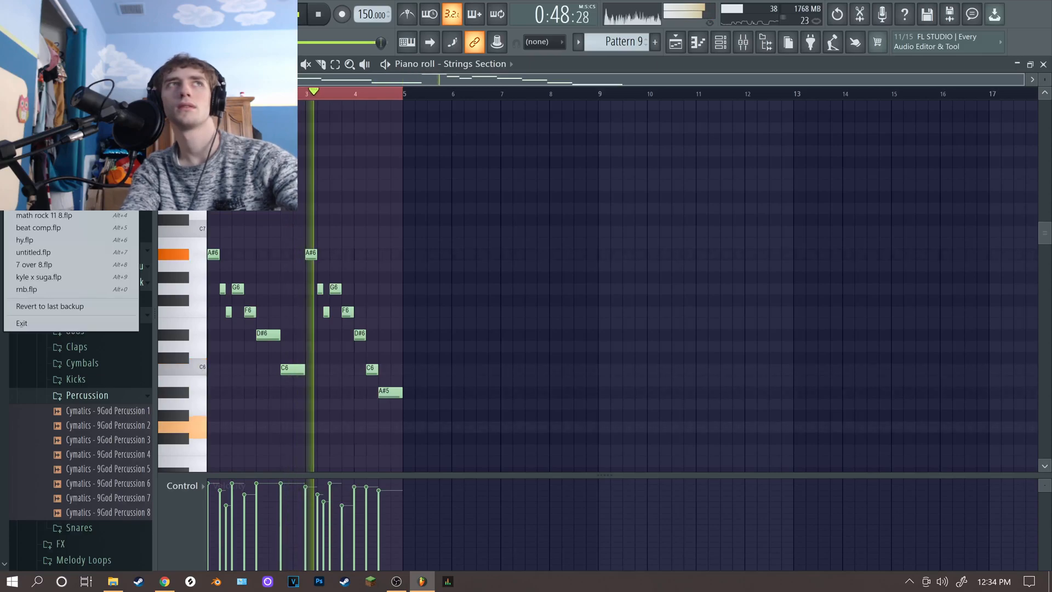
Add a Pattern 1 clip at bar 33 on the first playlist track and make it a unique pattern
left_click(677, 43)
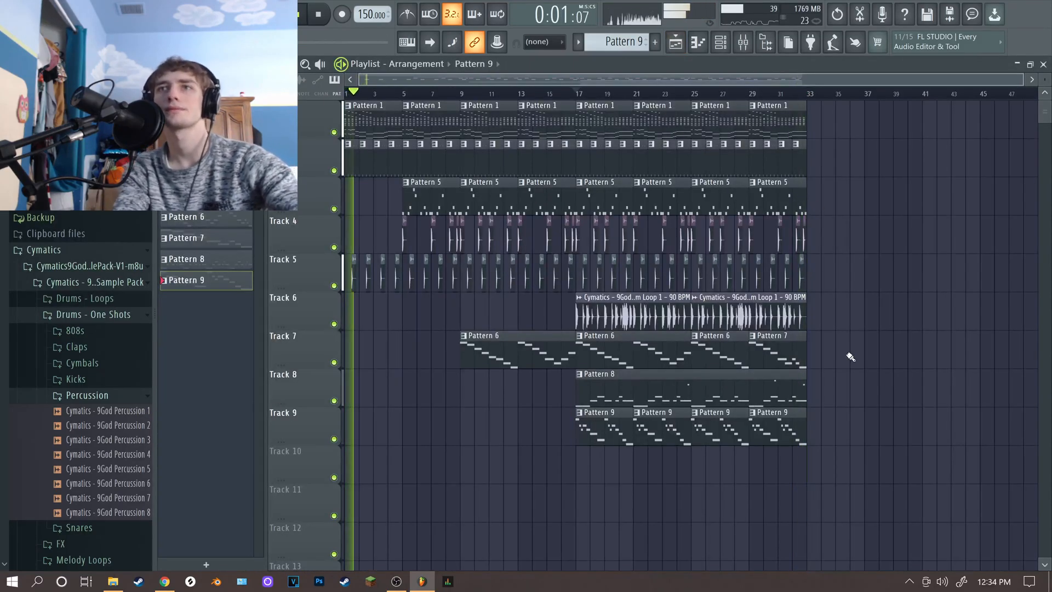
key("space")
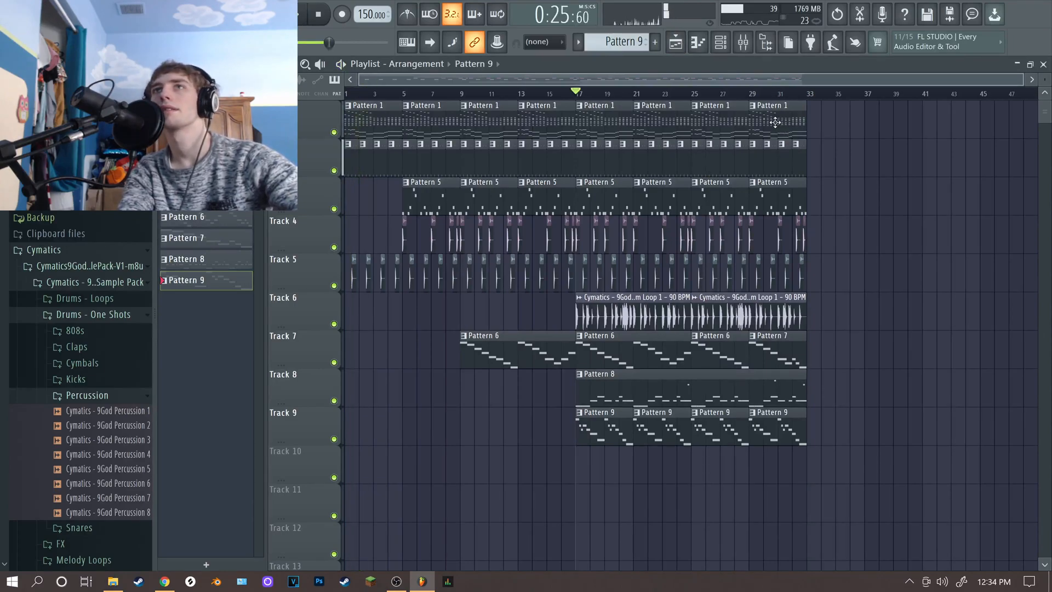
right_click(824, 117)
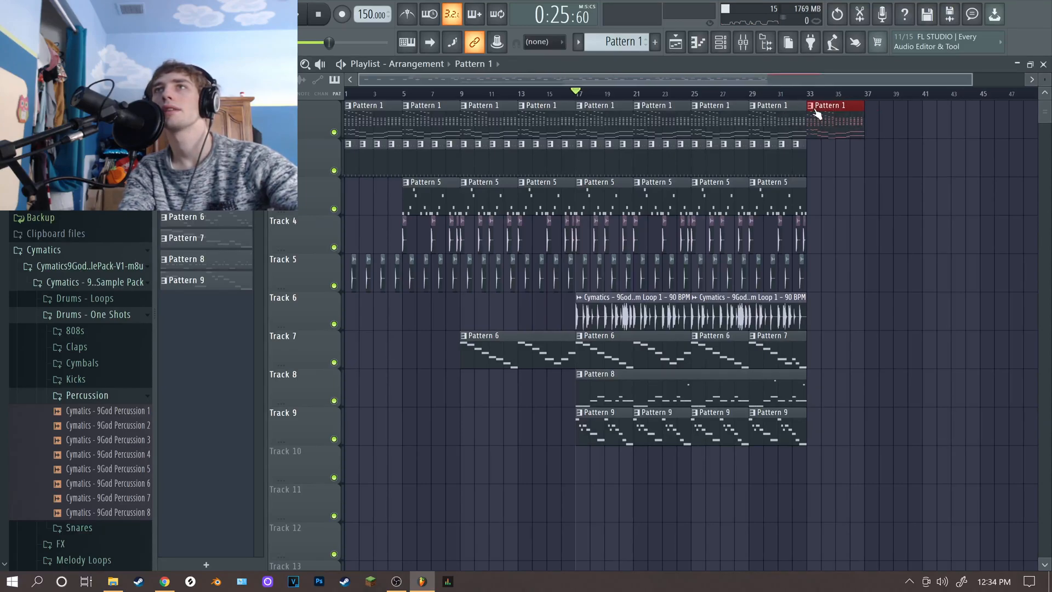
right_click(814, 108)
left_click(826, 189)
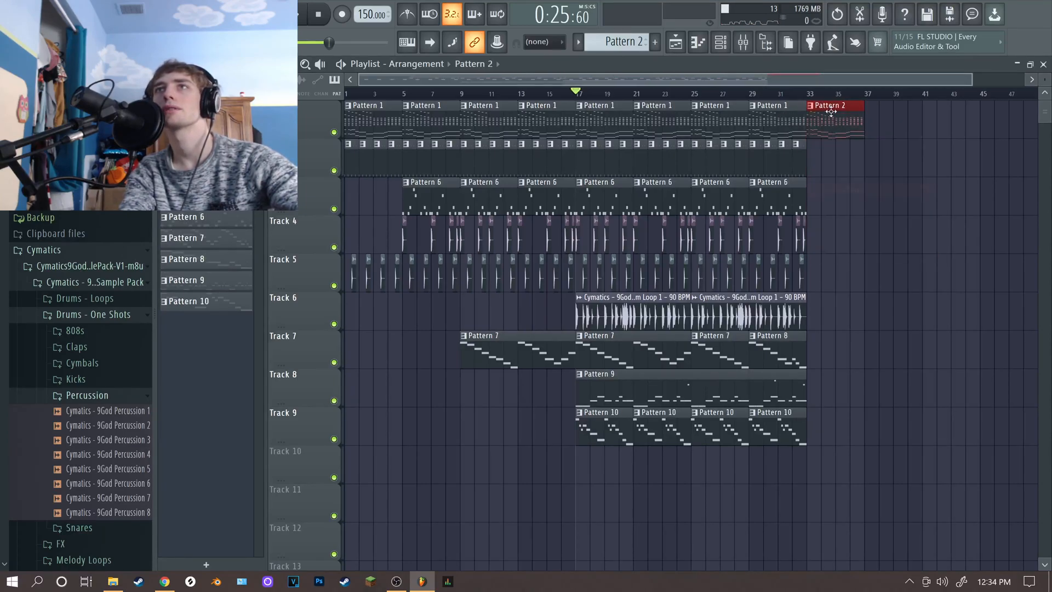
Stretch all Nexus notes in Pattern 2 to twice their length so they end at bar 9
double_click(833, 110)
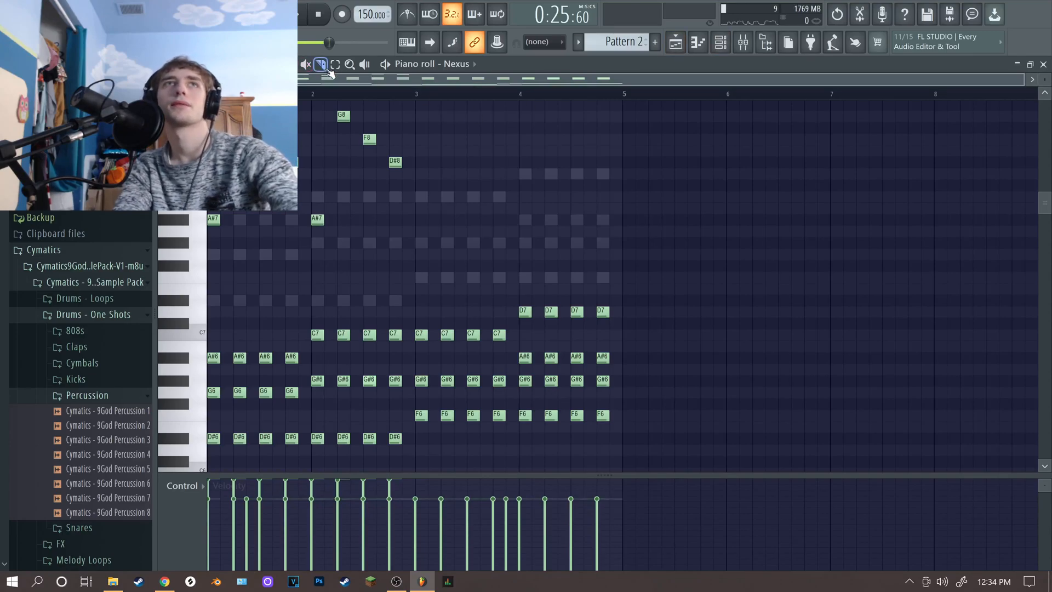
scroll(718, 308, "up", 3)
left_click_drag(715, 156, 208, 482)
scroll(630, 315, "down", 10)
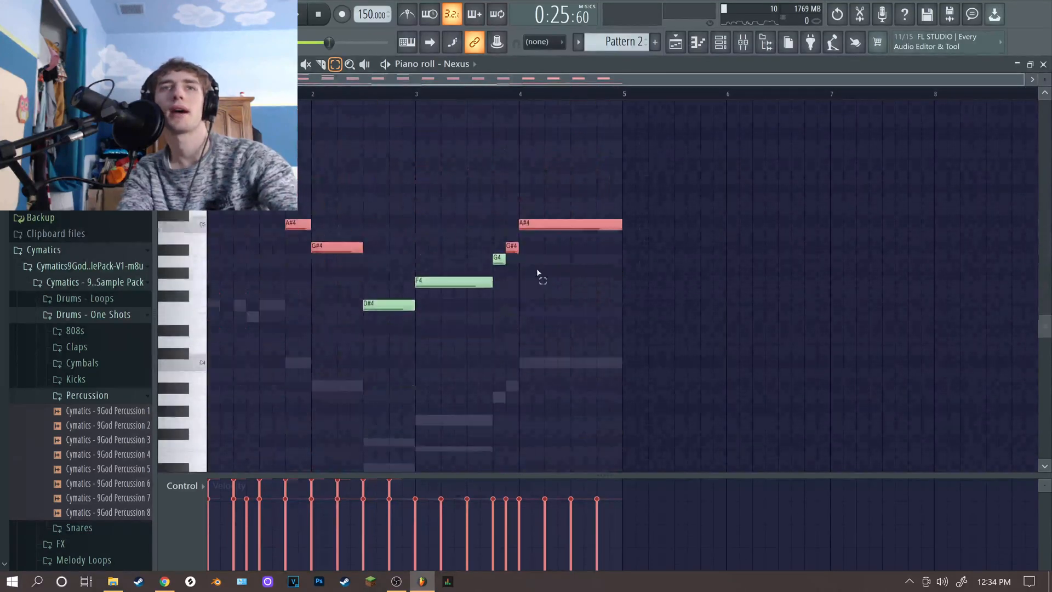
left_click_drag(646, 404, 207, 94)
scroll(641, 189, "up", 8)
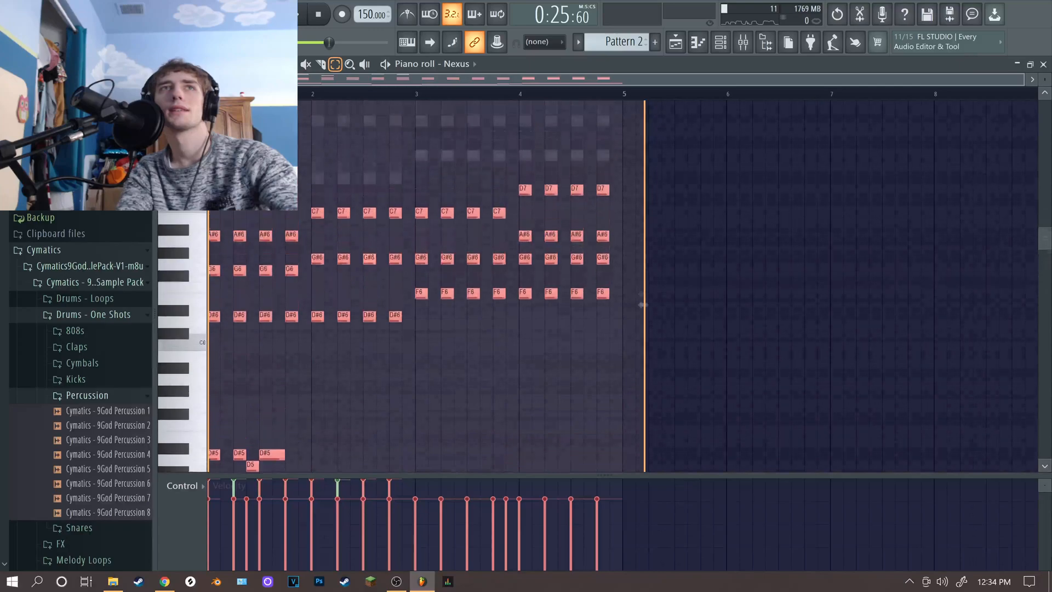
scroll(642, 367, "up", 5)
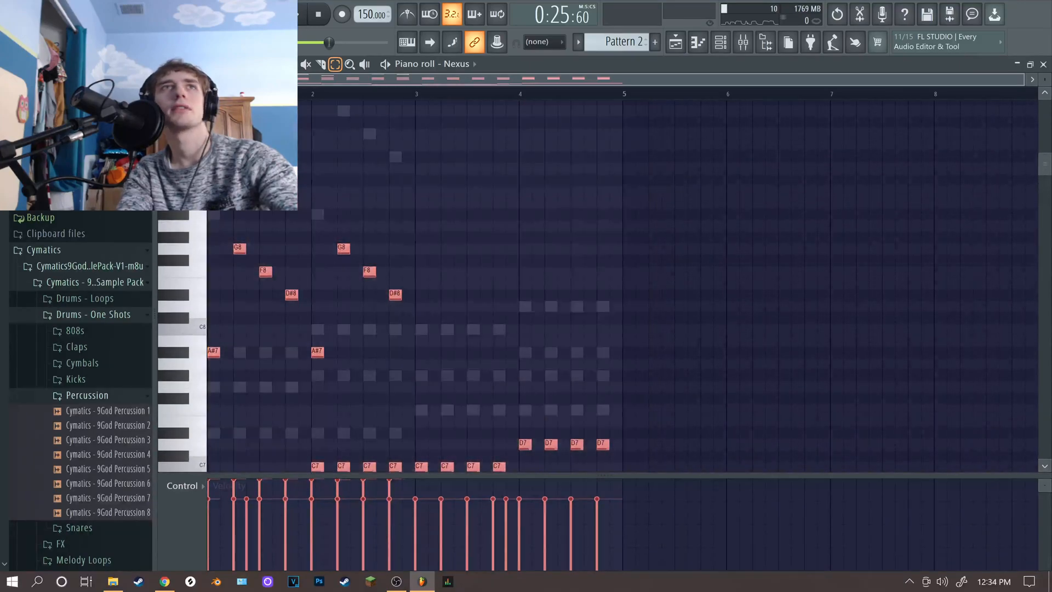
scroll(712, 285, "down", 5)
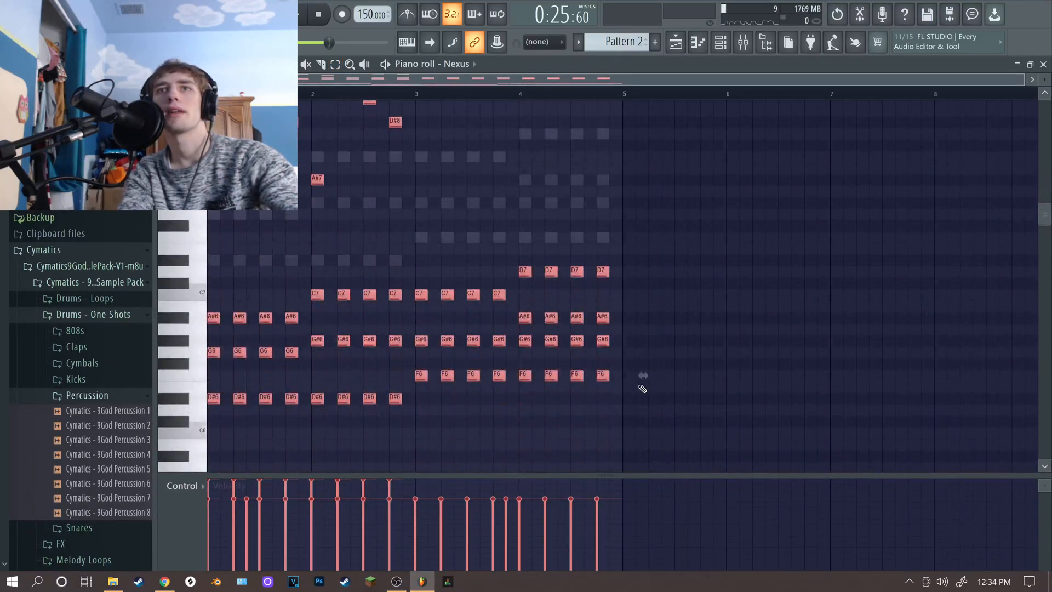
left_click_drag(642, 379, 972, 343)
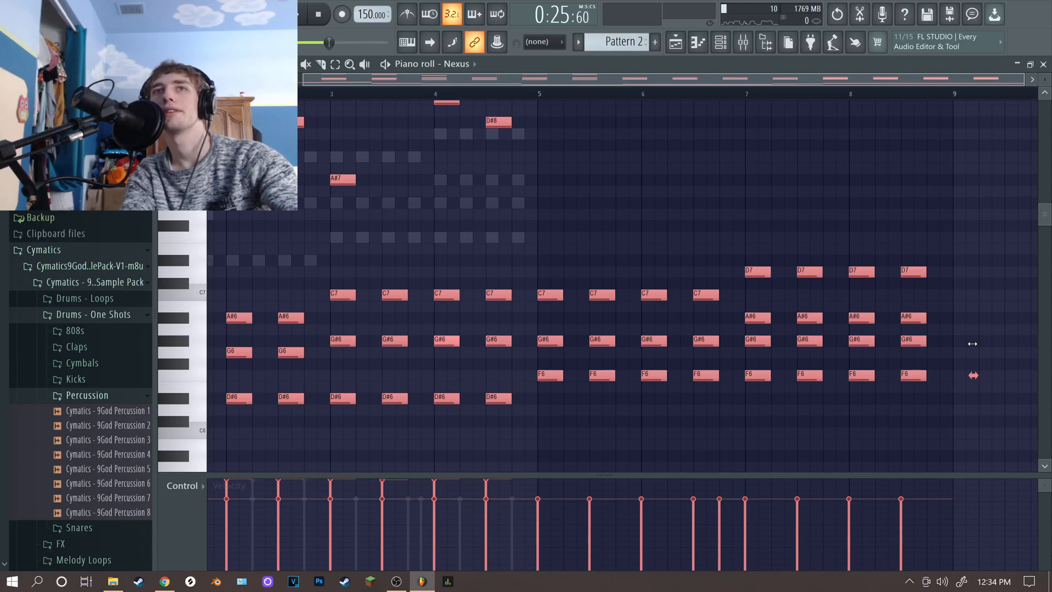
scroll(650, 118, "up", 1)
Stretch all Mini Grand notes in Pattern 2 to twice their length, ending at bar 9, and quick-quantize them
left_click(474, 65)
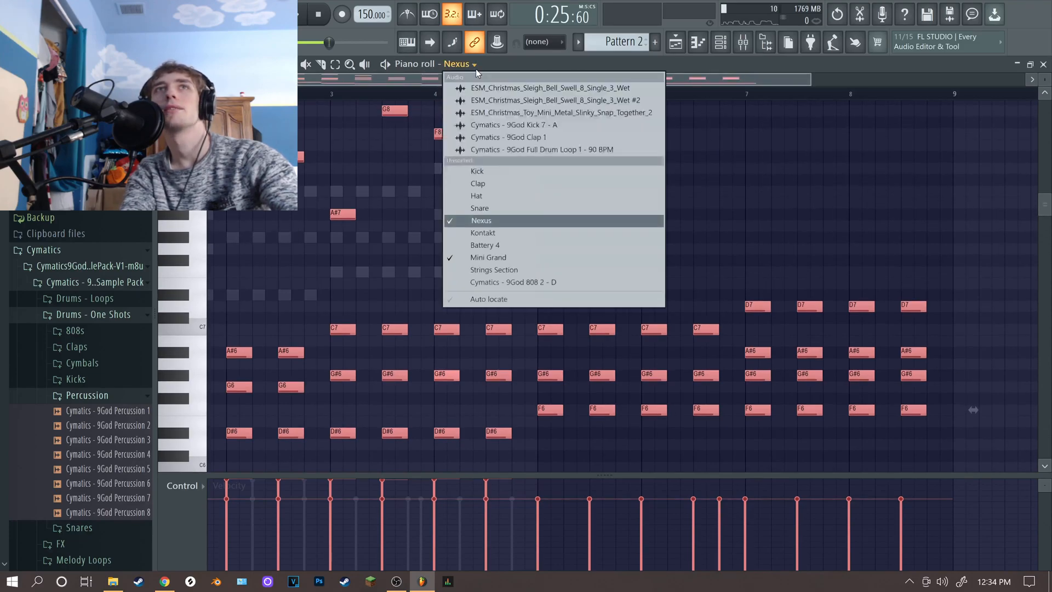
left_click(498, 256)
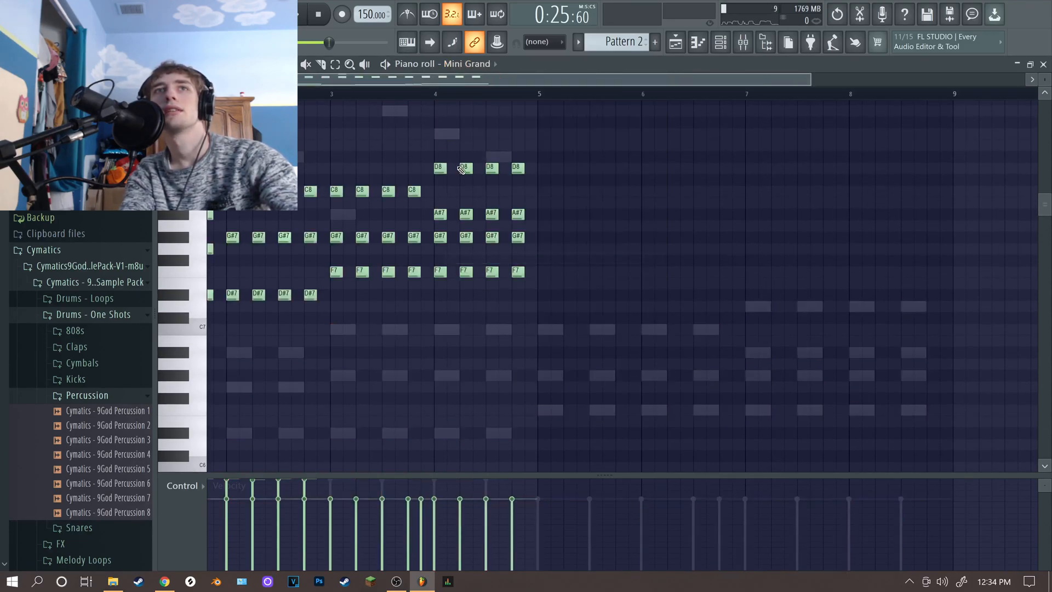
left_click(335, 64)
scroll(662, 272, "up", 5)
left_click_drag(642, 156, 209, 470)
scroll(683, 210, "down", 2)
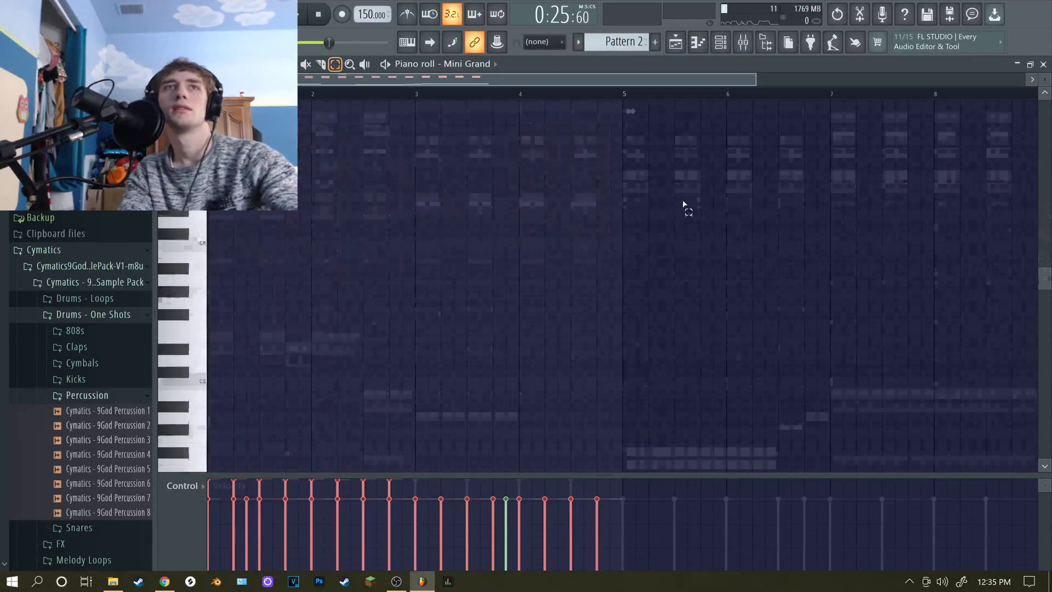
scroll(680, 235, "down", 3)
left_click_drag(700, 449, 208, 100)
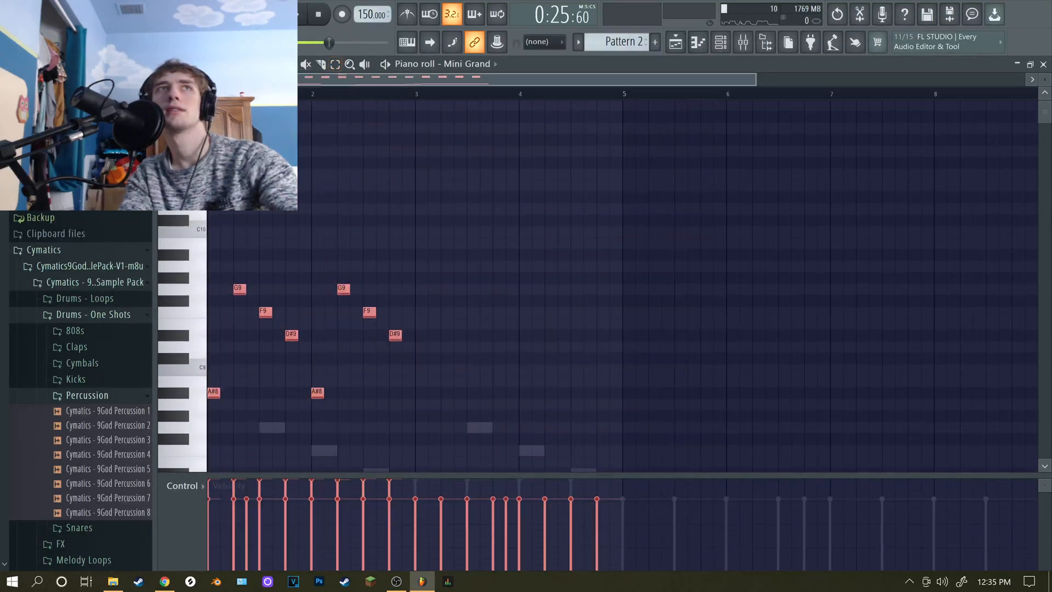
scroll(594, 215, "down", 5)
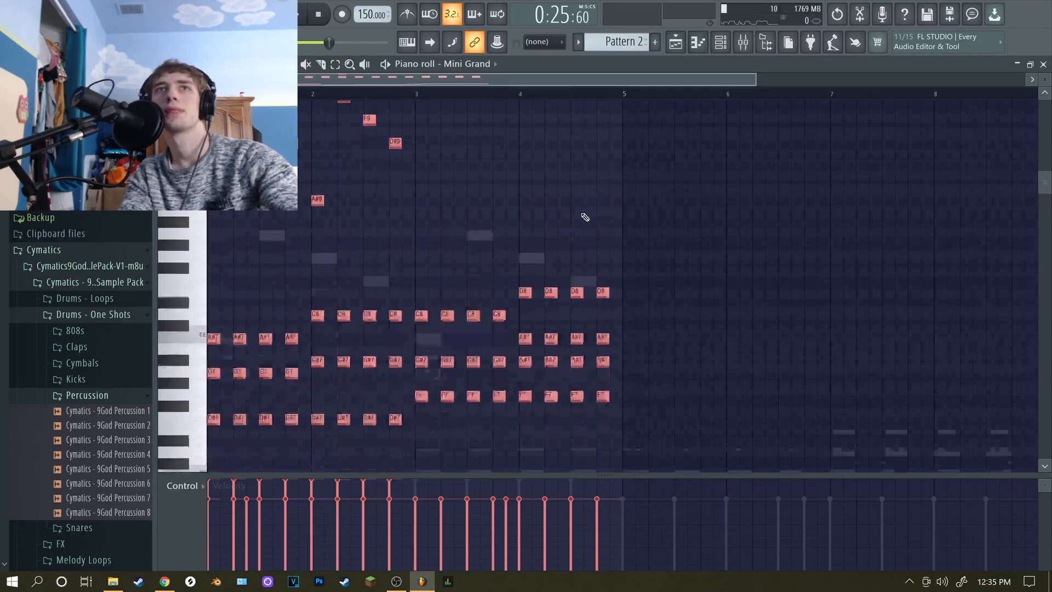
scroll(607, 235, "down", 4)
left_click_drag(646, 314, 989, 311)
left_click(180, 64)
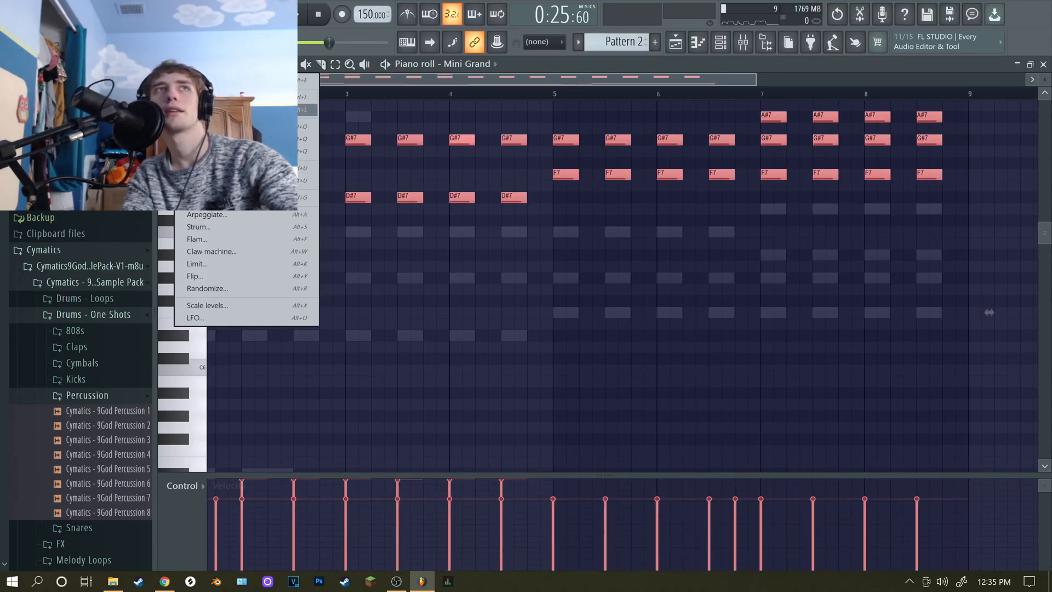
left_click(230, 127)
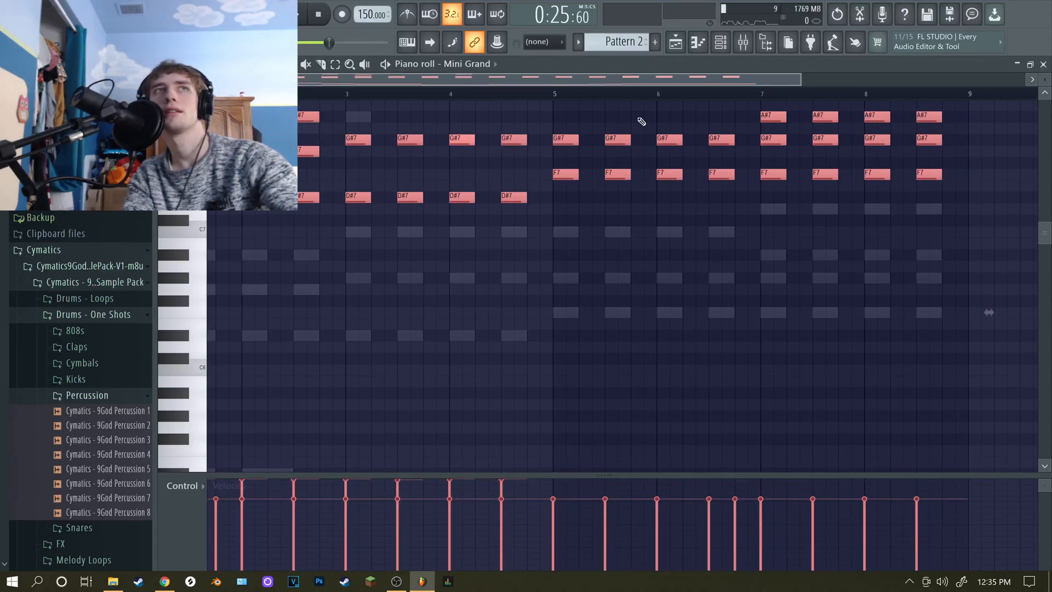
Continue Pattern 10 on Track 9 and Pattern 3 on the second track from bar 33 to bar 41, playing the new section
left_click(688, 43)
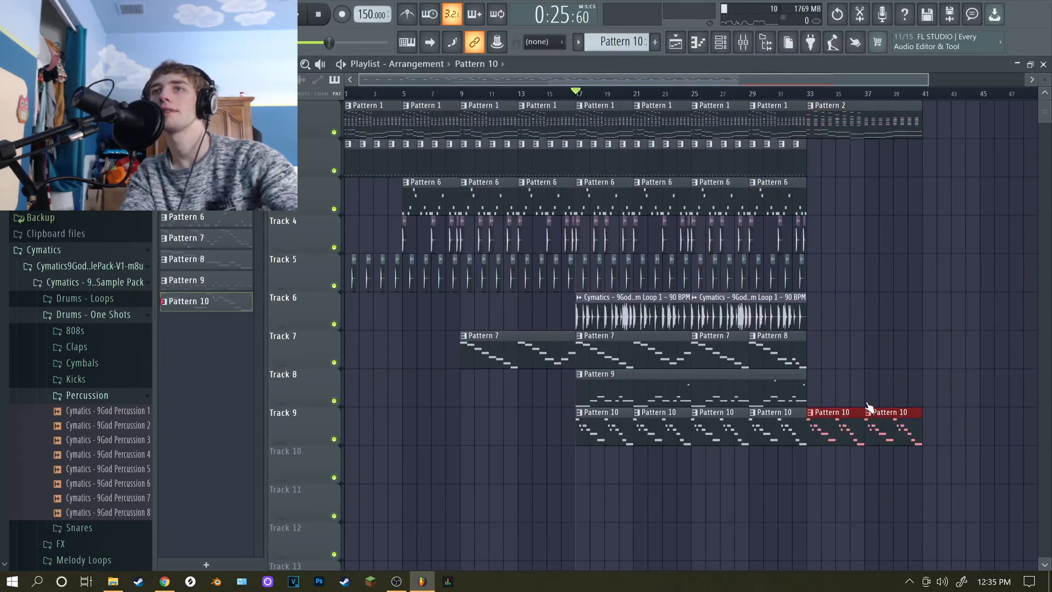
key("space")
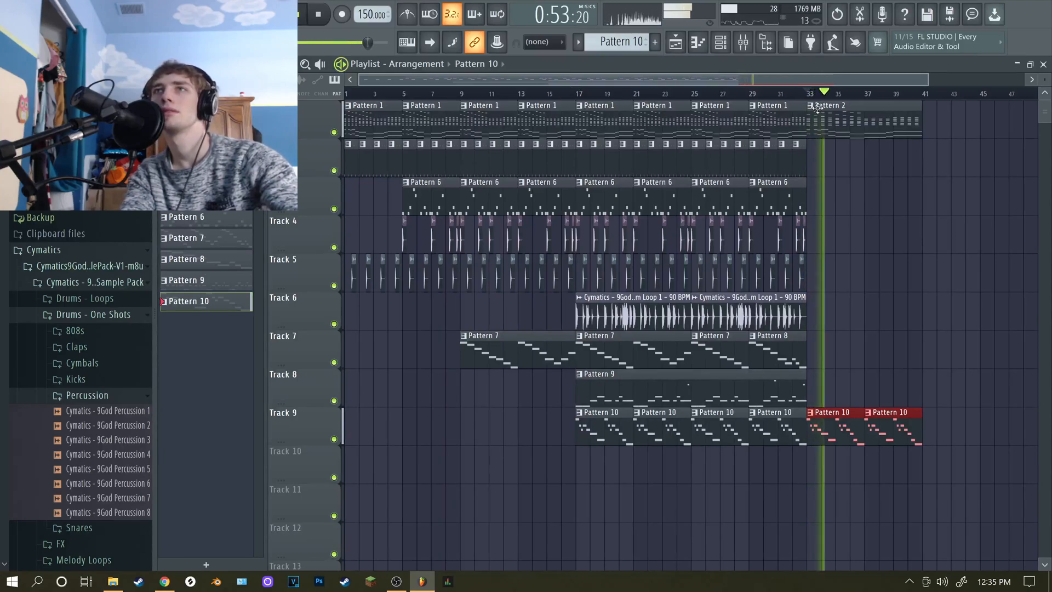
key("space")
left_click(798, 162)
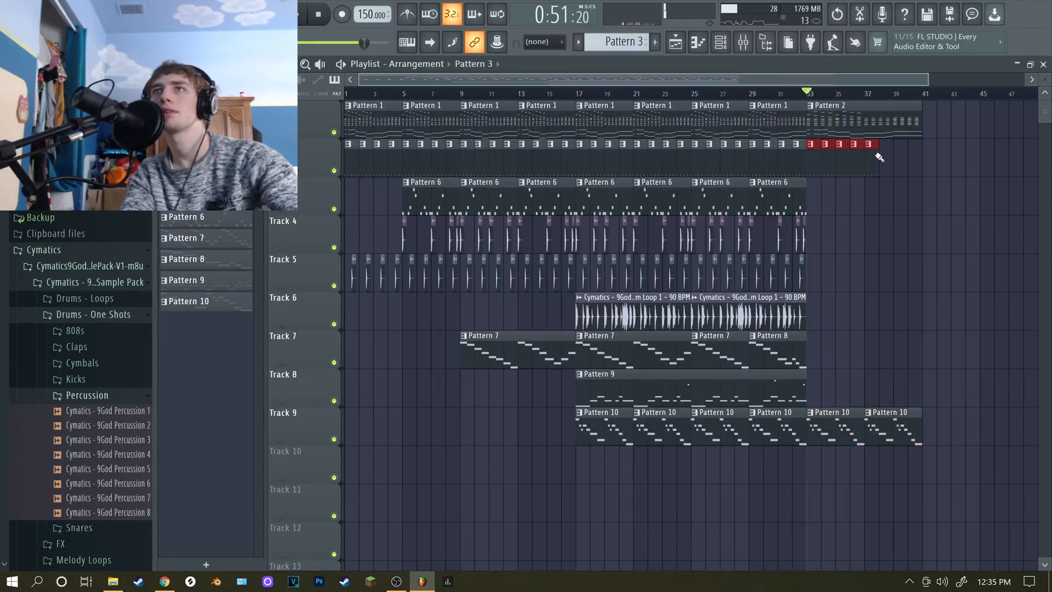
key("space")
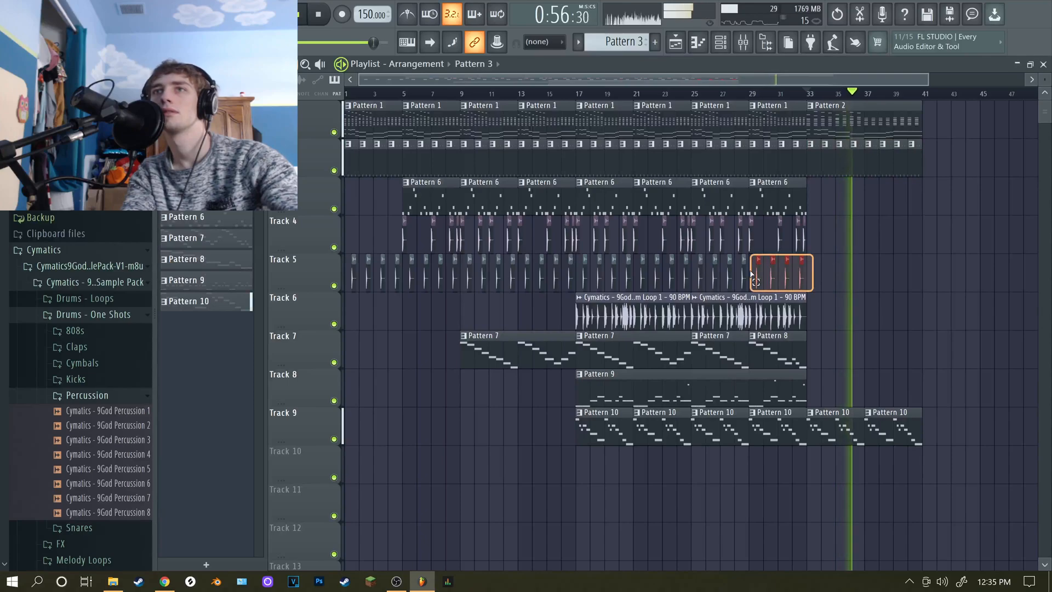
Copy the last four Track 5 clips to bars 33 and 37, then save the project
key("space")
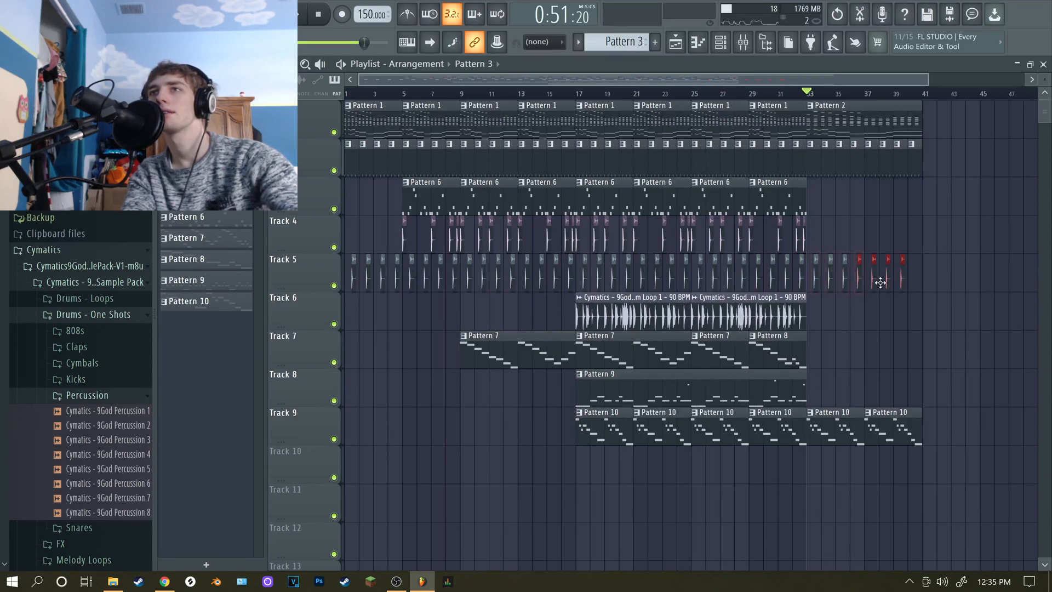
left_click(11, 8)
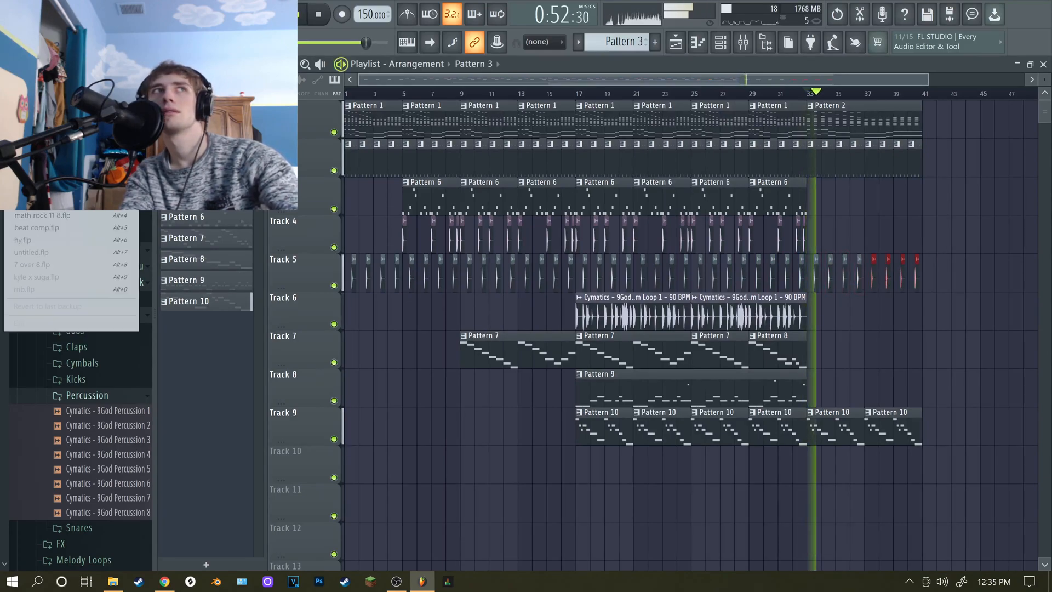
left_click(28, 63)
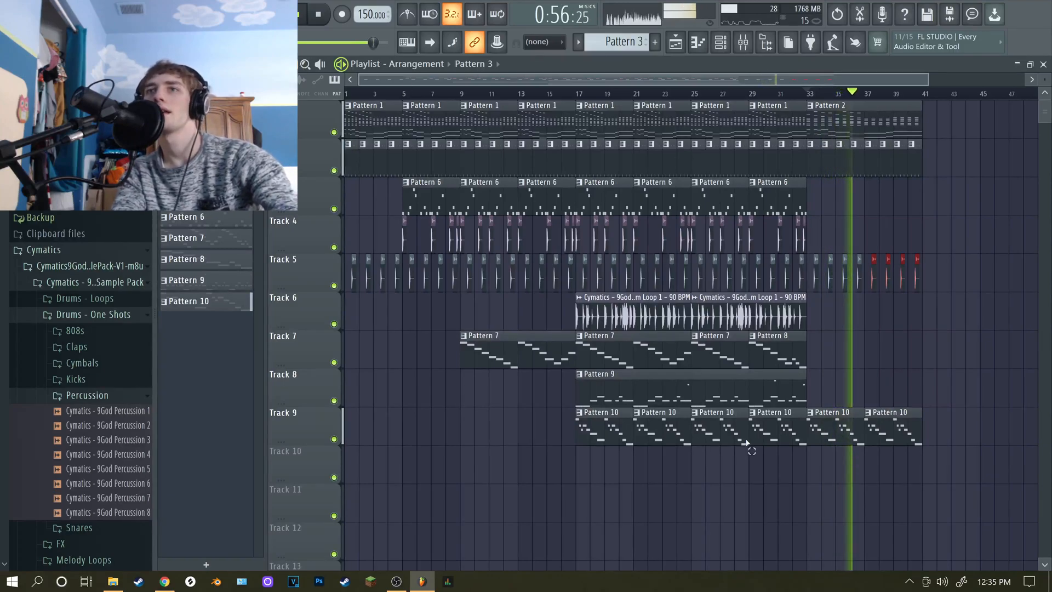
Copy all playlist clips between bars 17 and 33 to bar 41 and play the transition from about bar 40
left_click_drag(799, 481, 577, 85)
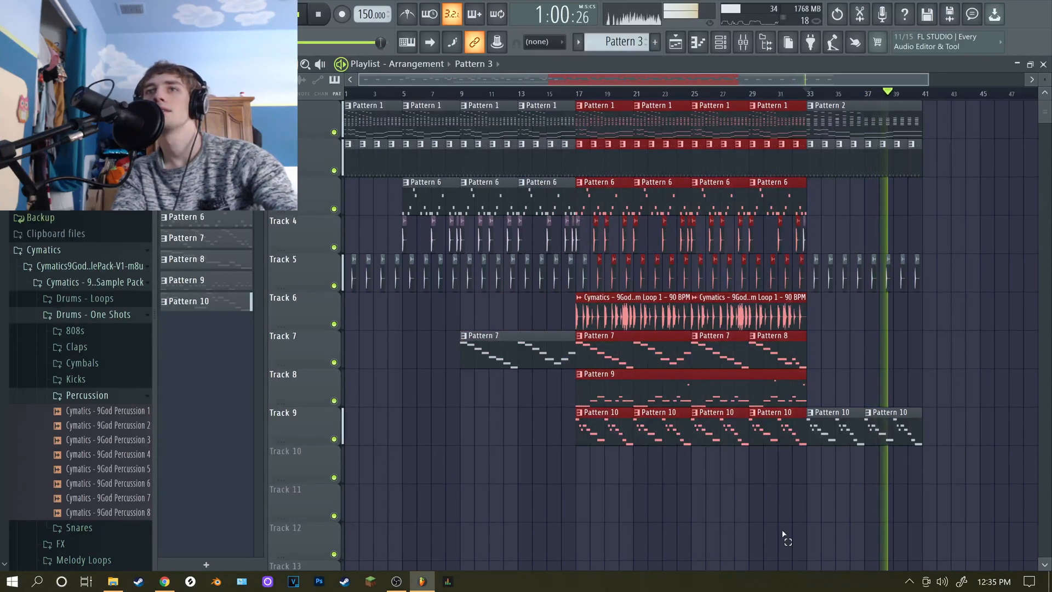
left_click_drag(738, 386, 771, 432)
left_click_drag(802, 477, 940, 119)
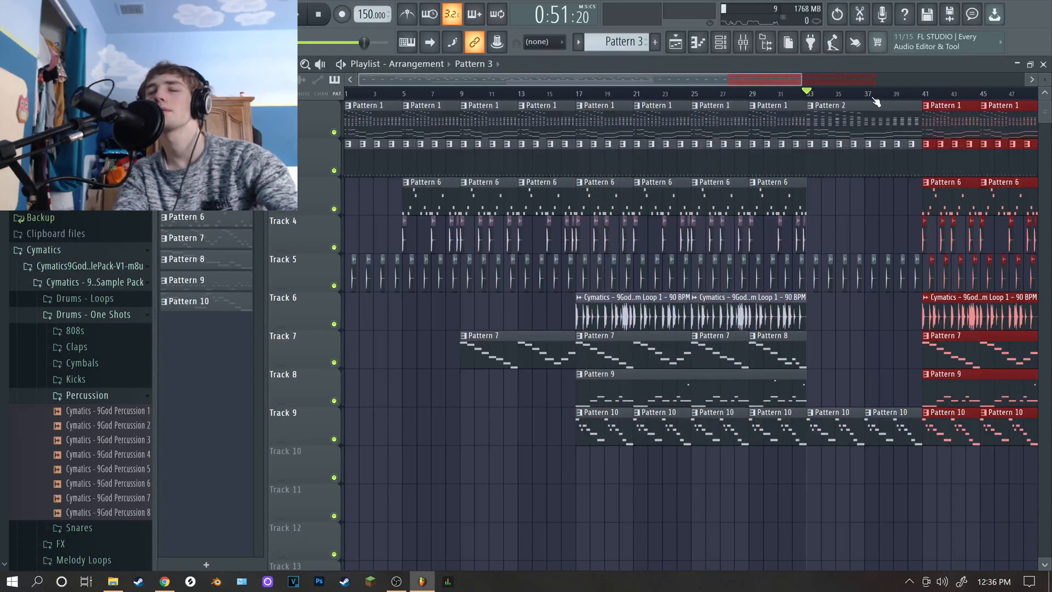
left_click_drag(888, 97, 911, 97)
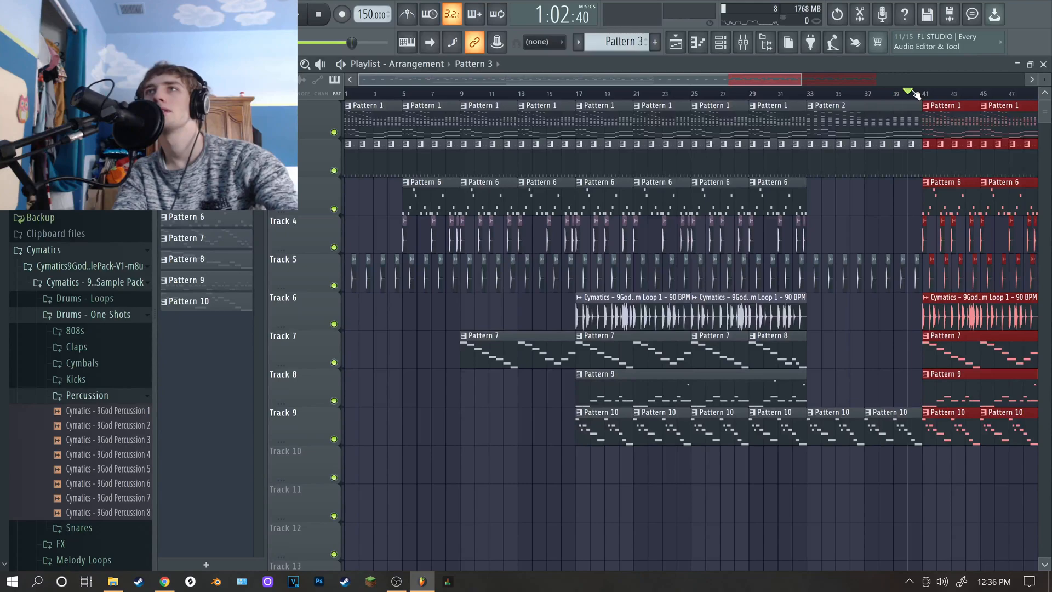
key("space")
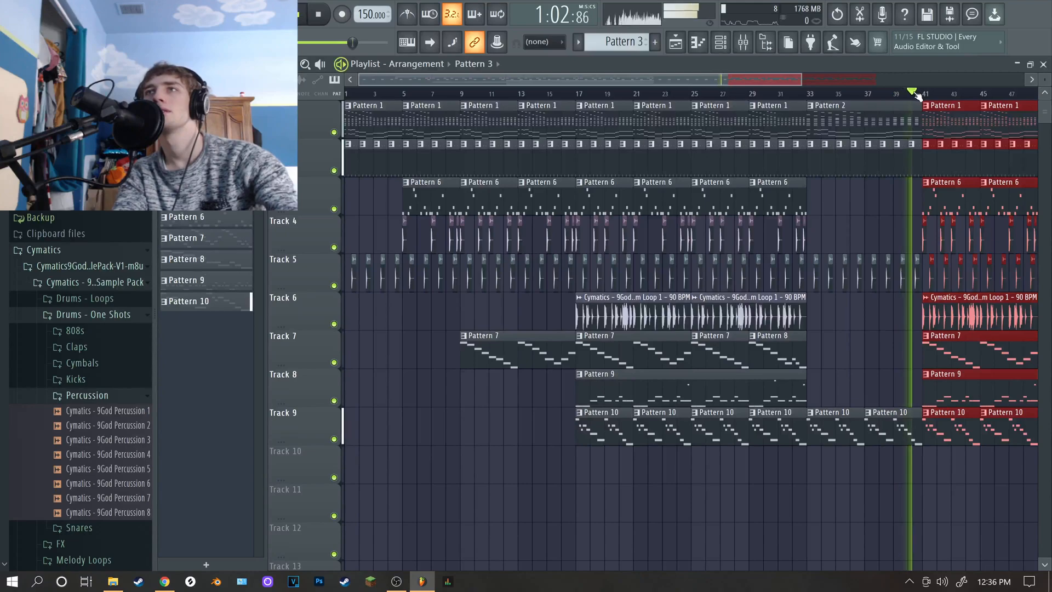
Add short D7 and A#6 Nexus notes after the last chord of Pattern 2, just before bar 9
left_click(901, 132)
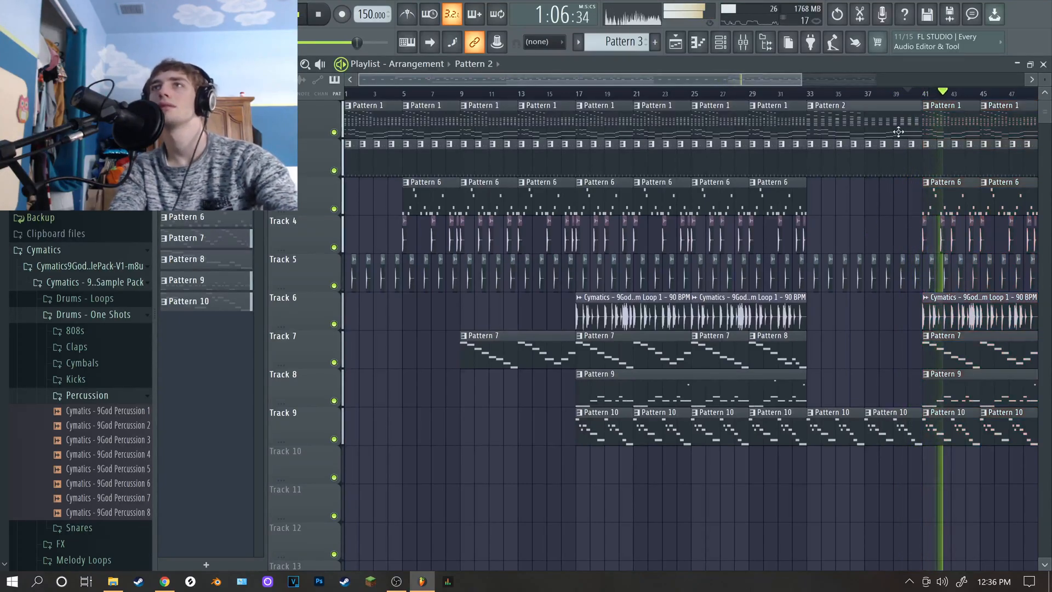
double_click(898, 131)
scroll(411, 282, "up", 5)
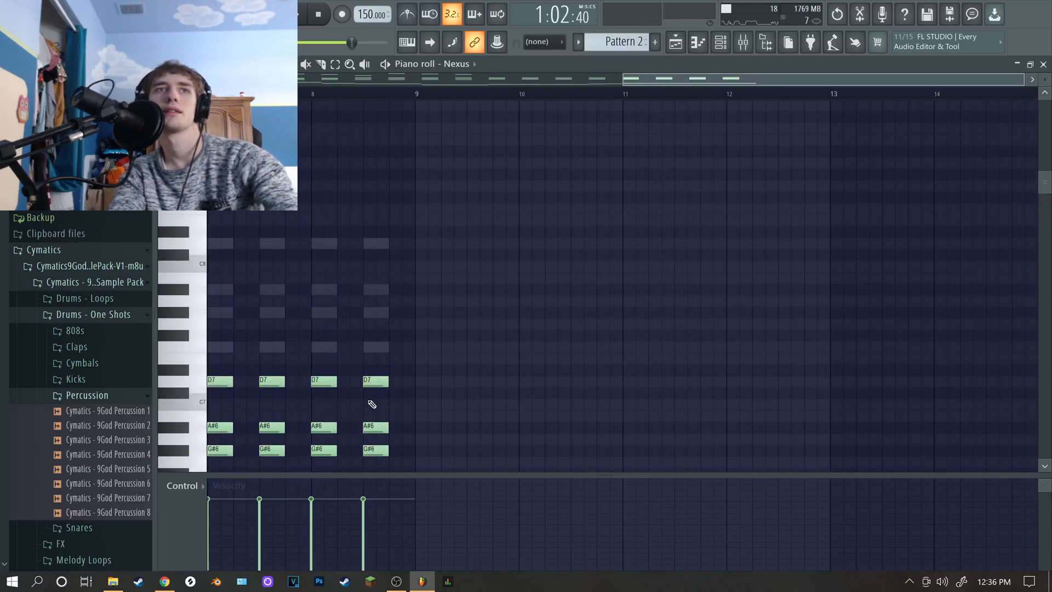
scroll(408, 215, "down", 5)
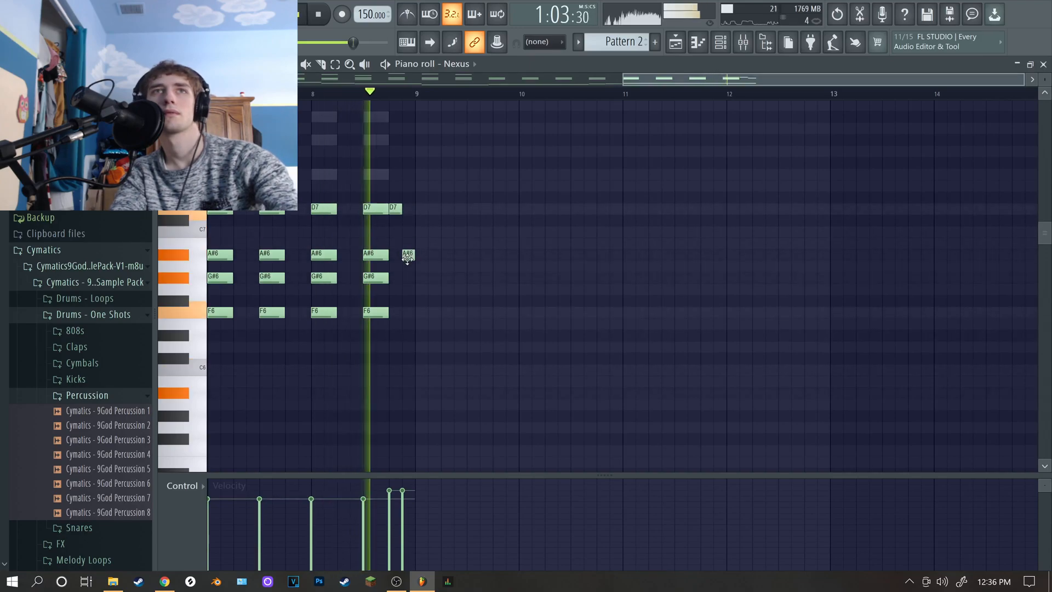
Add short D8 and A#7 Mini Grand notes after the last chord of Pattern 2, just before bar 9, and play them in the playlist
left_click(455, 63)
left_click(485, 257)
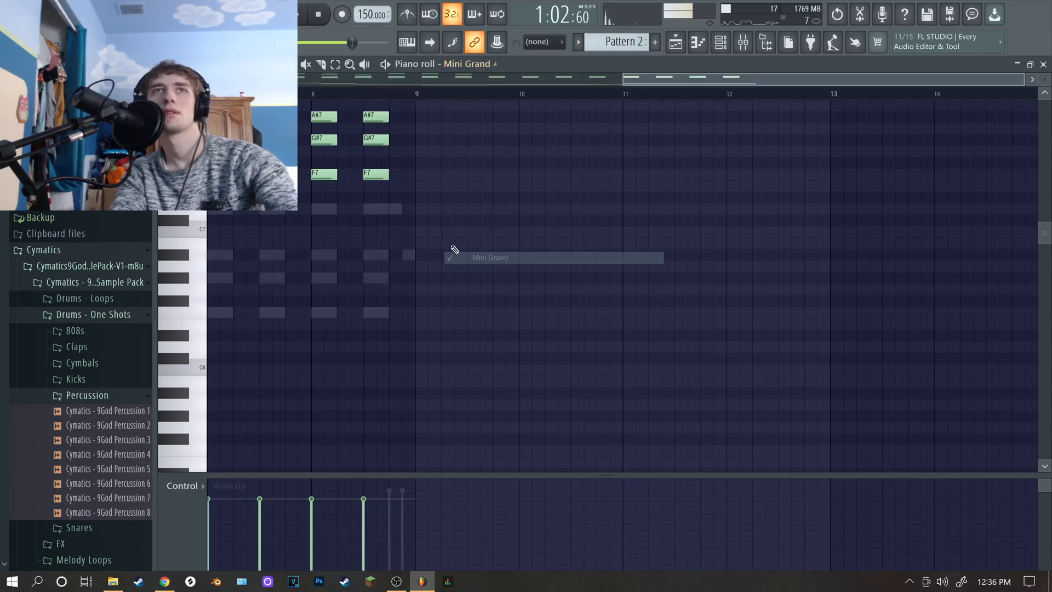
scroll(399, 243, "up", 2)
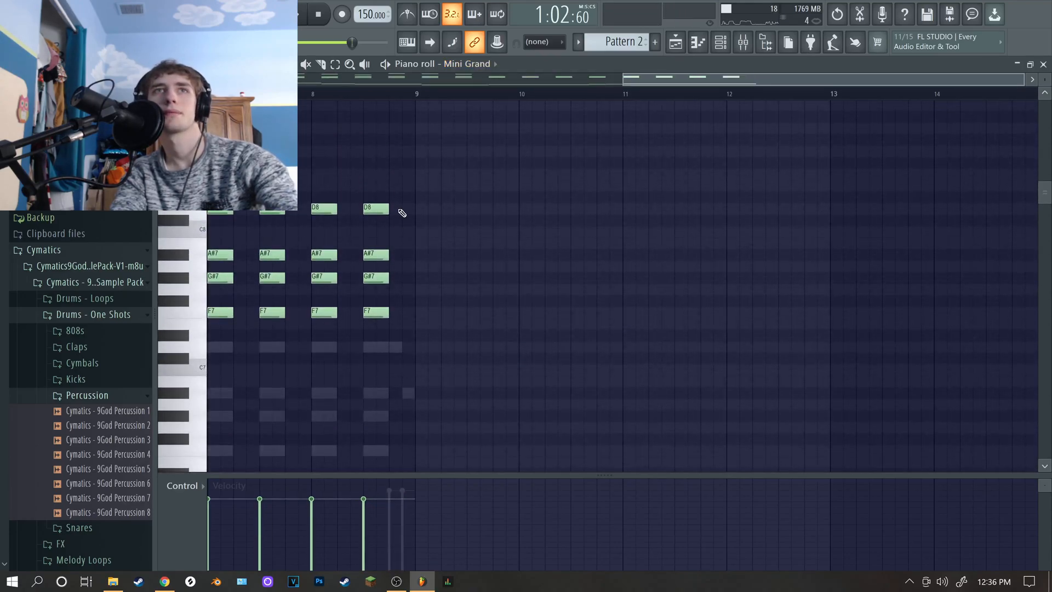
left_click(408, 253)
key("space")
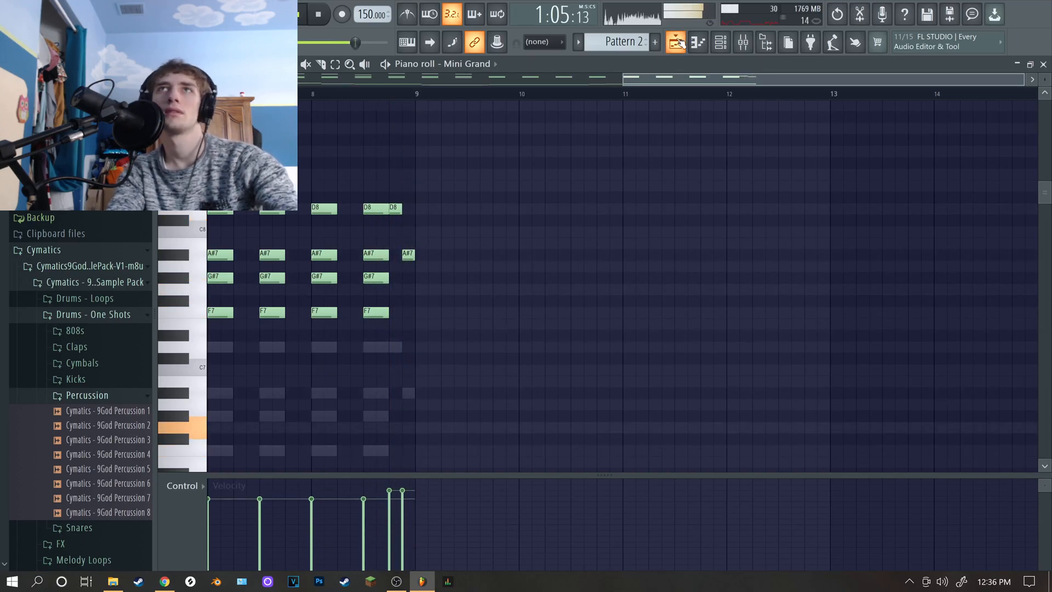
key("F5")
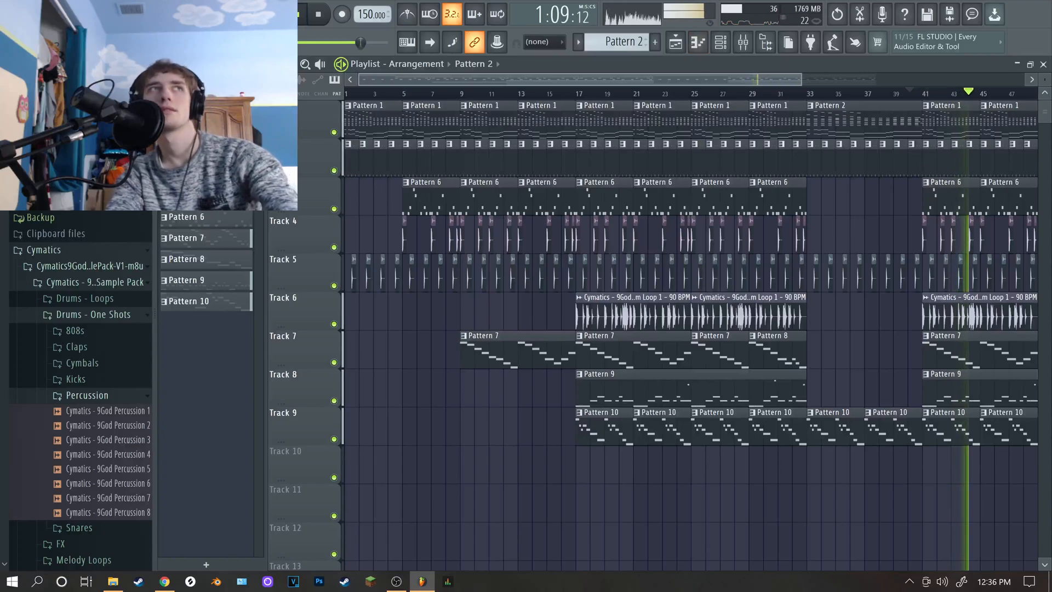
left_click(12, 8)
left_click(12, 8)
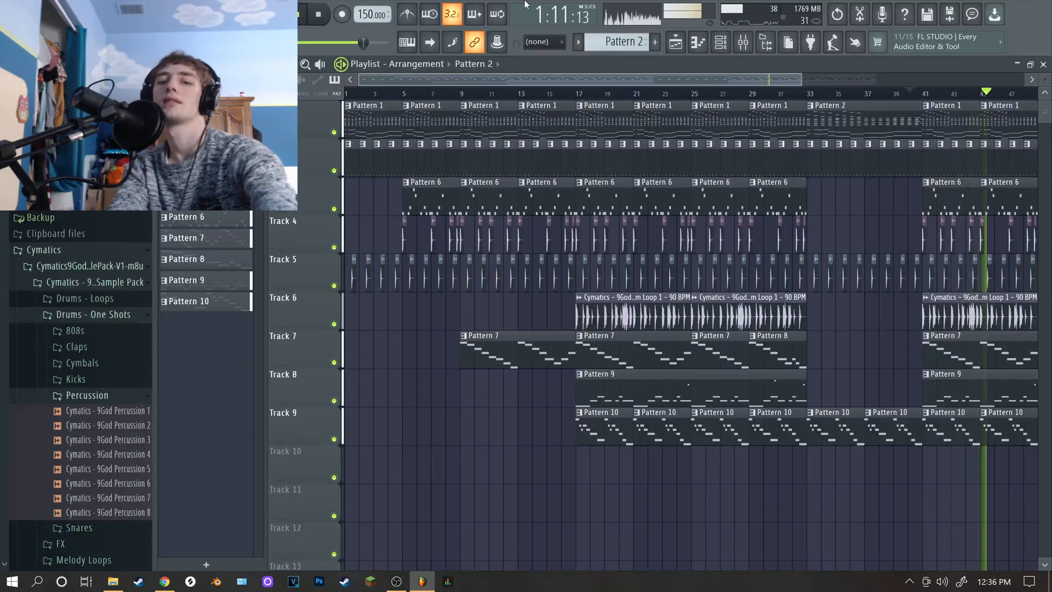
Repeat the first five tracks' clips from bars 41 to 57 at bar 57, and play the transition from about bar 56
scroll(676, 240, "down", 4)
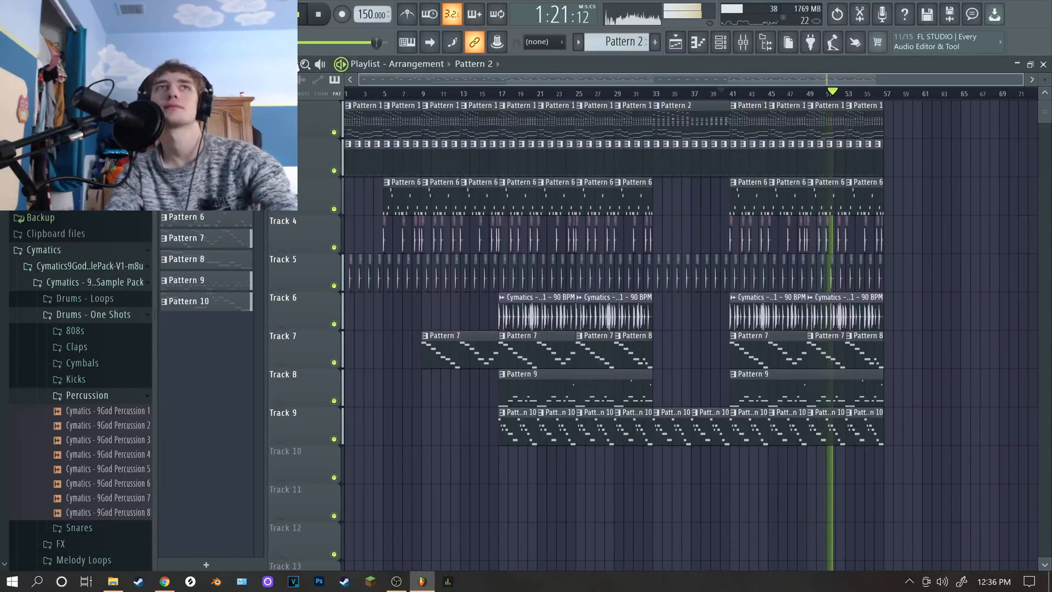
left_click_drag(892, 192, 737, 107)
key("ctrl+b")
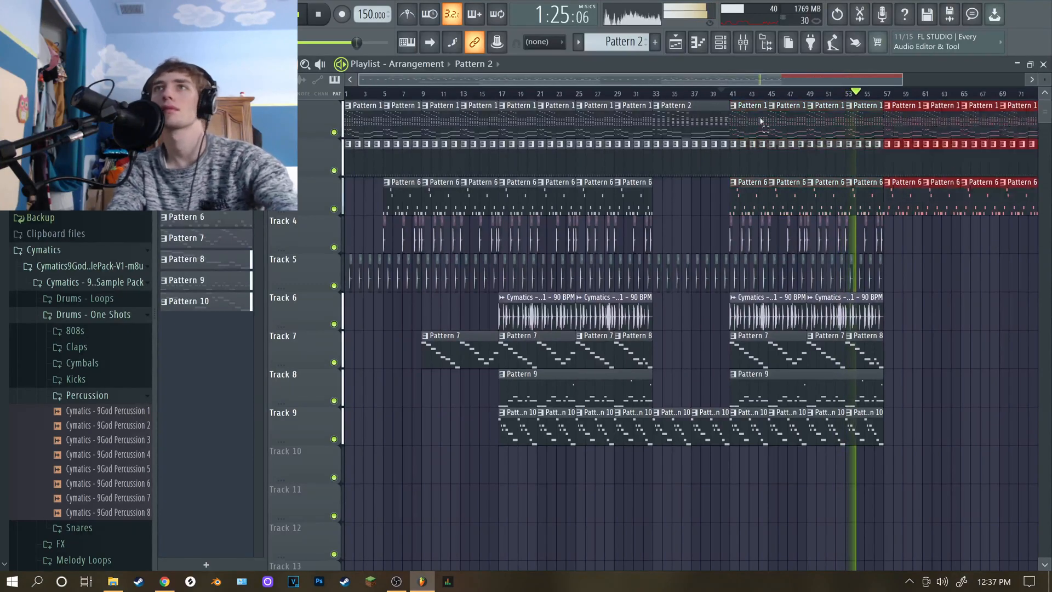
left_click_drag(908, 241, 731, 274)
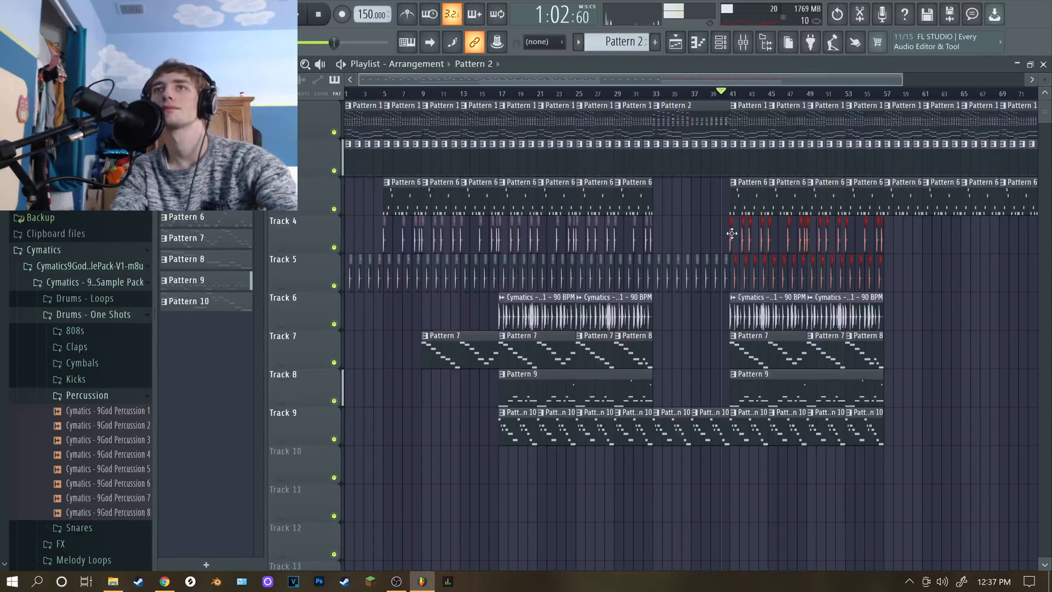
key("ctrl+b")
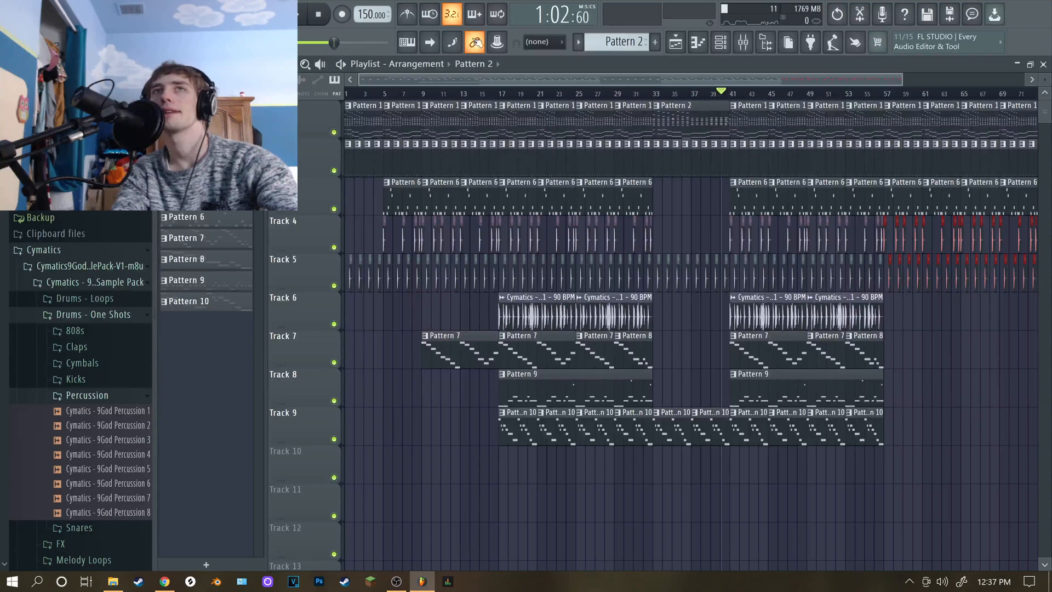
left_click_drag(466, 80, 721, 97)
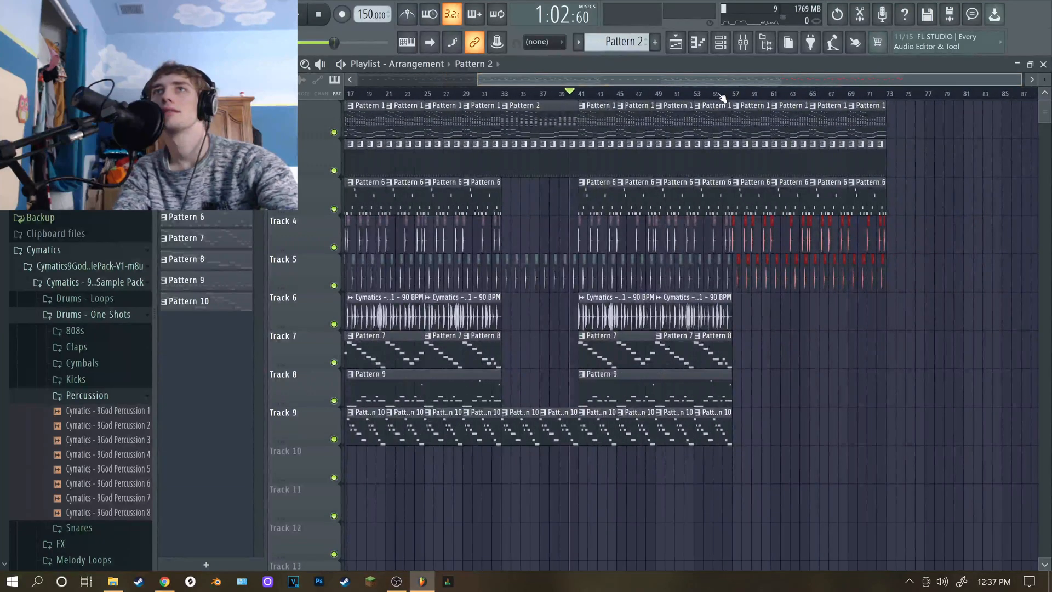
left_click(721, 97)
key("space")
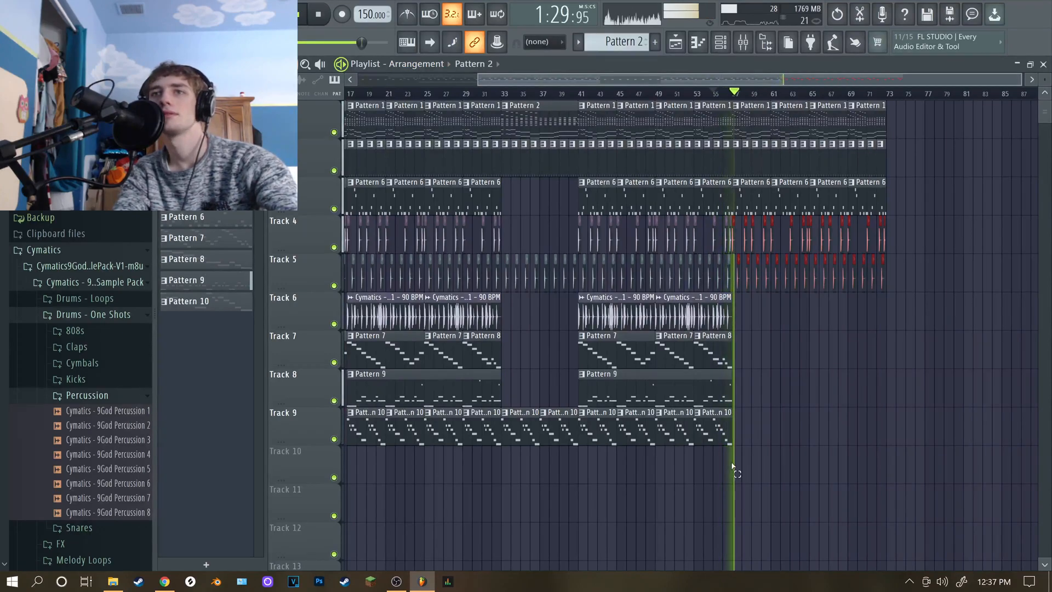
Copy all playlist clips between bars 41 and 57 to bar 73
left_click_drag(733, 466, 582, 85)
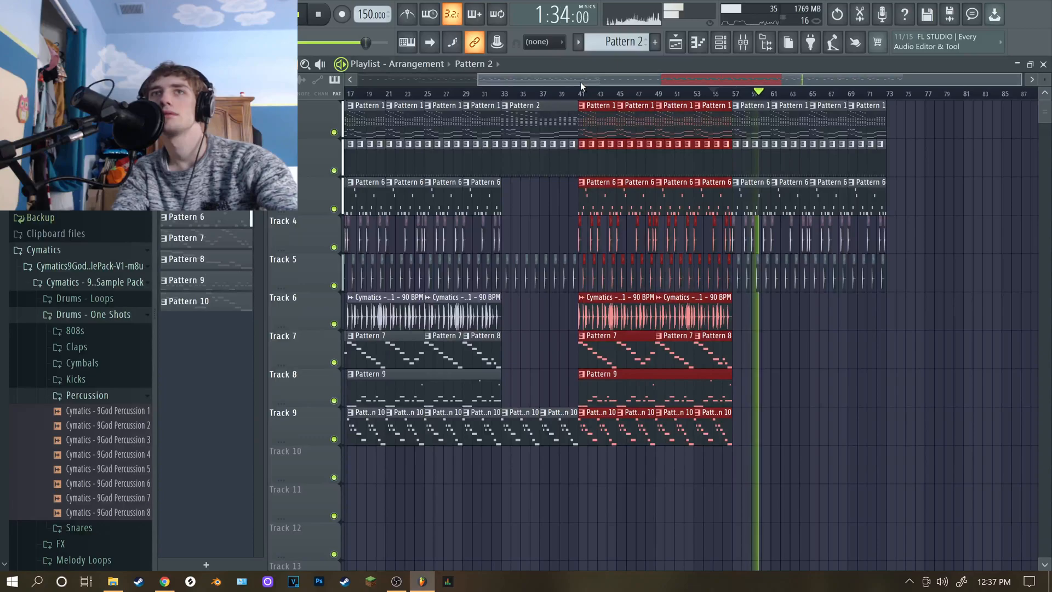
left_click_drag(590, 105, 894, 132)
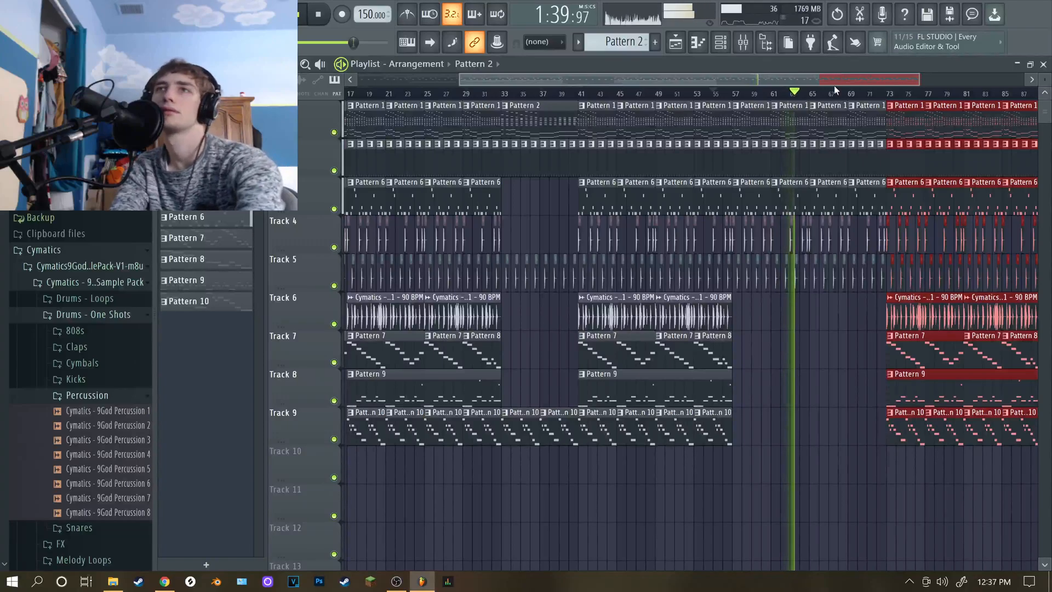
scroll(834, 86, "down", 3)
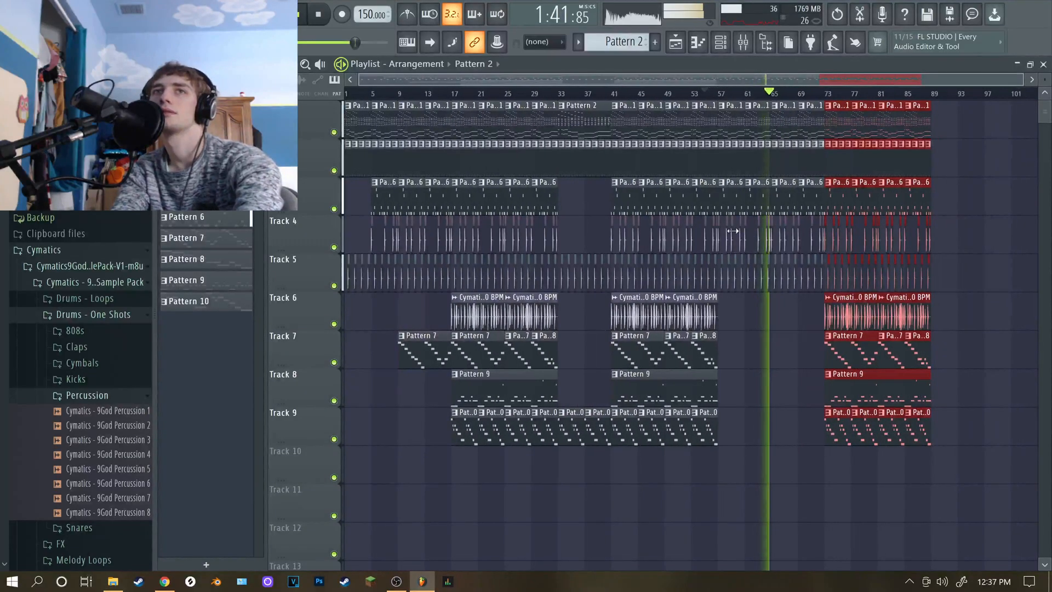
key("space")
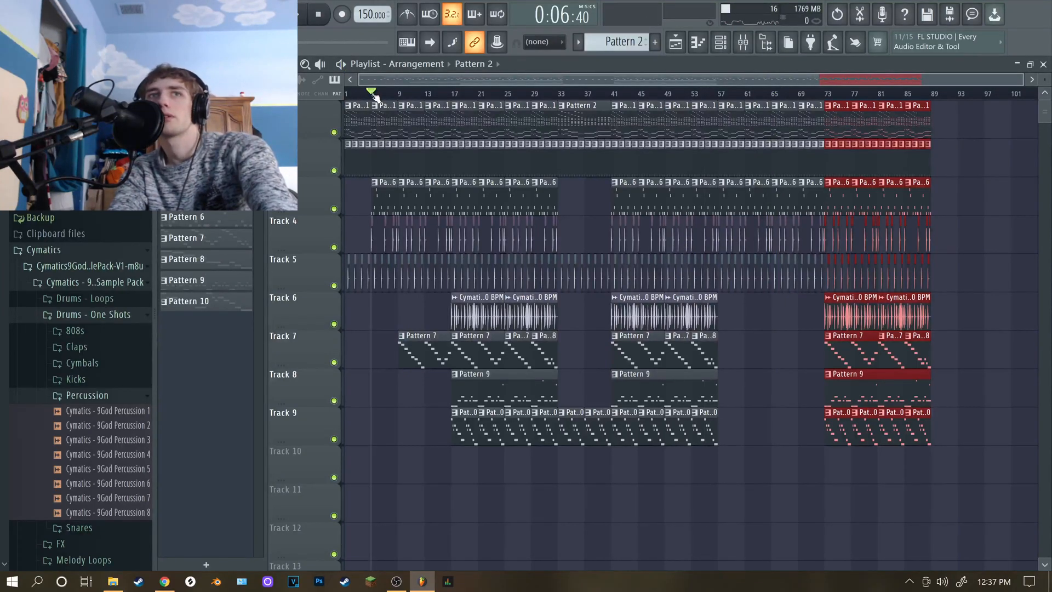
Play the arrangement's section starts, including those at bars 5, 33, 57 and 73, to check the structure
key("space")
key("space")
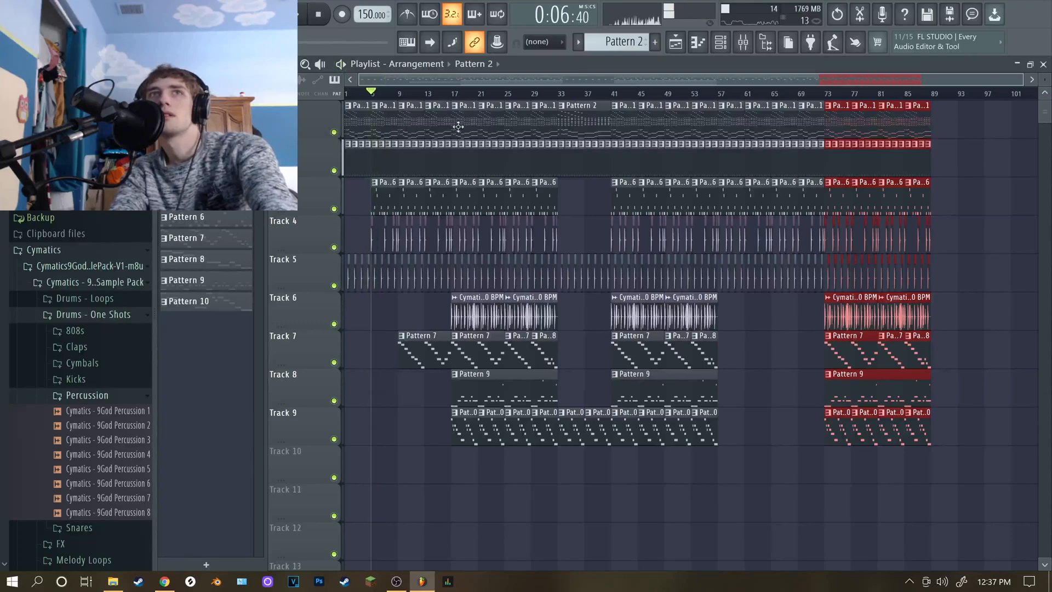
key("space")
key("space")
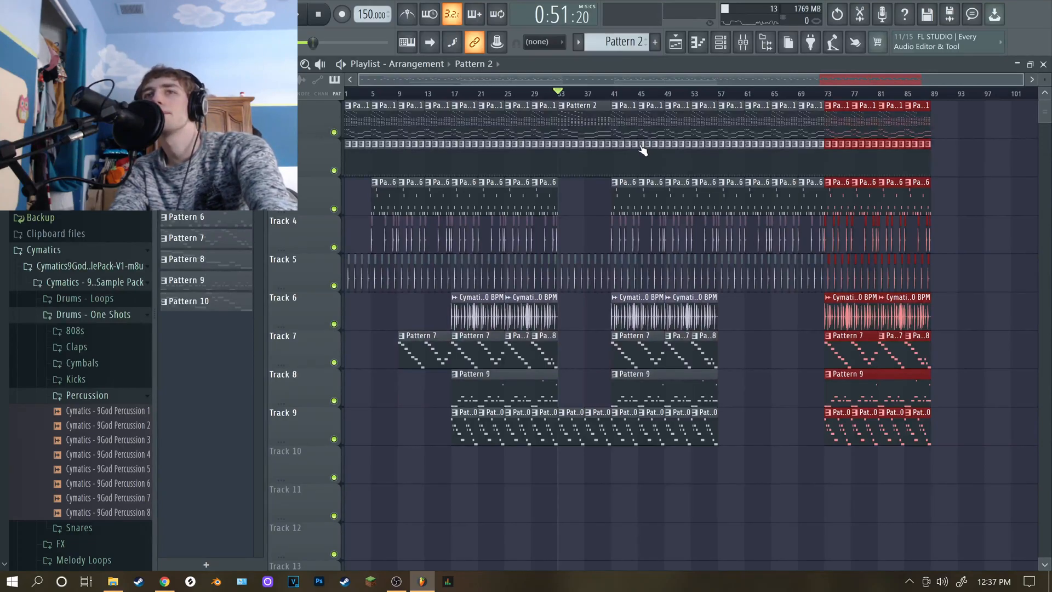
key("space")
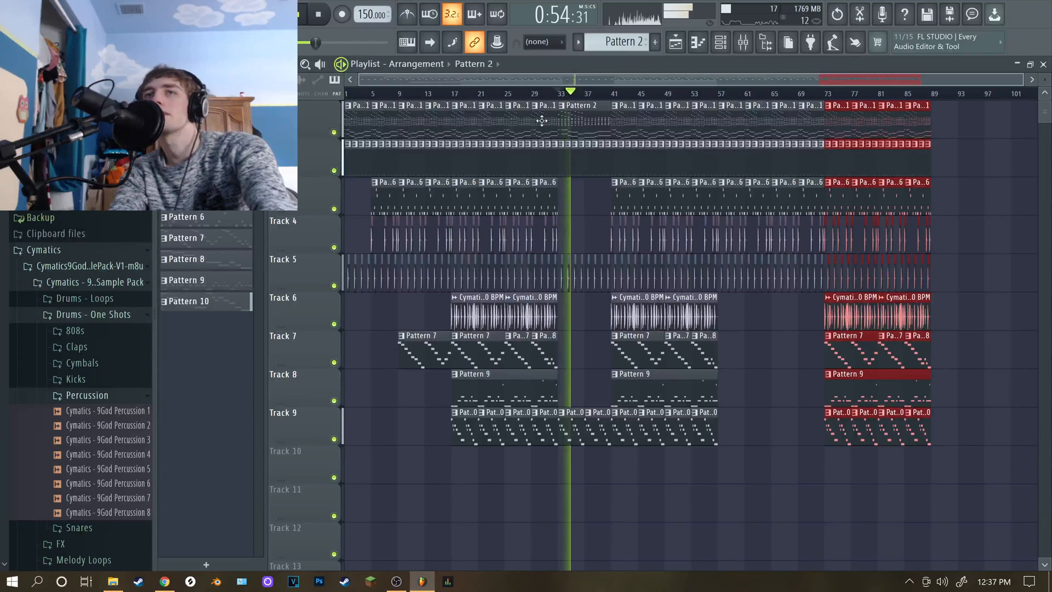
key("space")
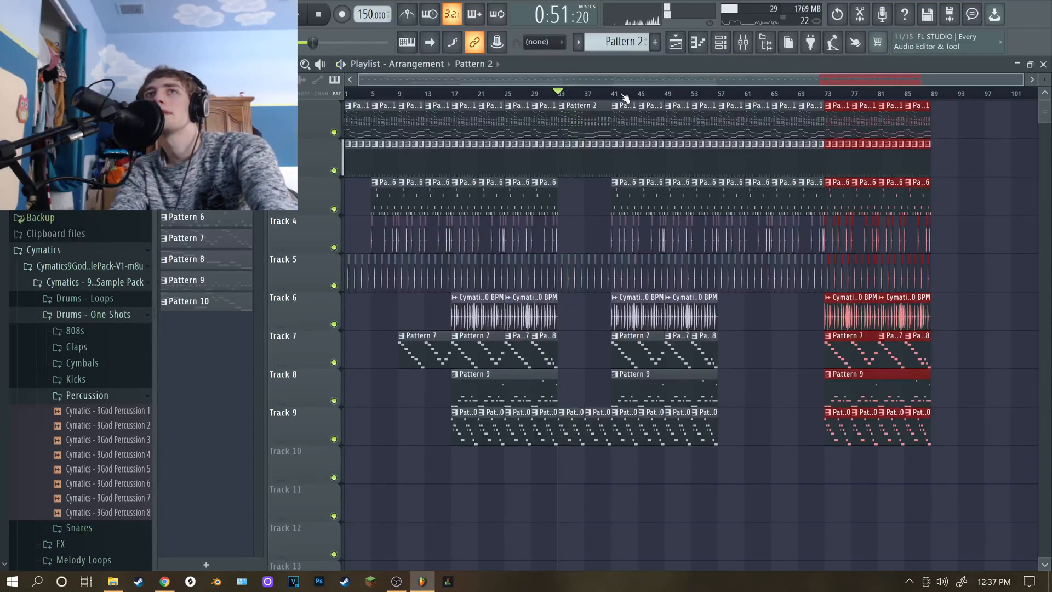
key("space")
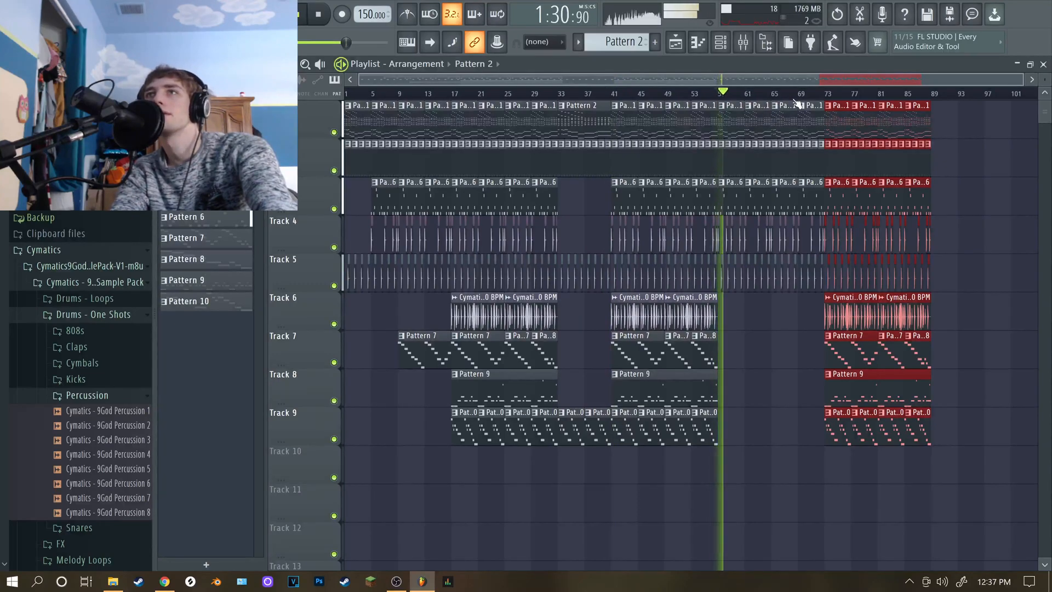
left_click(826, 93)
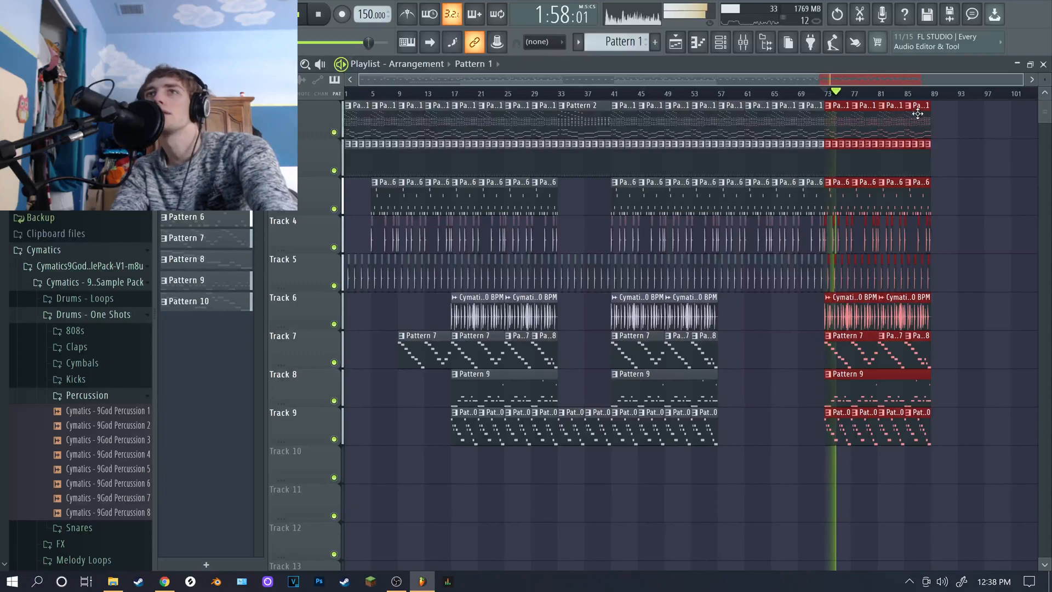
Place Pattern 1 clips at bars 89 and 93 on the first track and play from about bar 93
left_click(942, 120)
left_click_drag(948, 121, 943, 123)
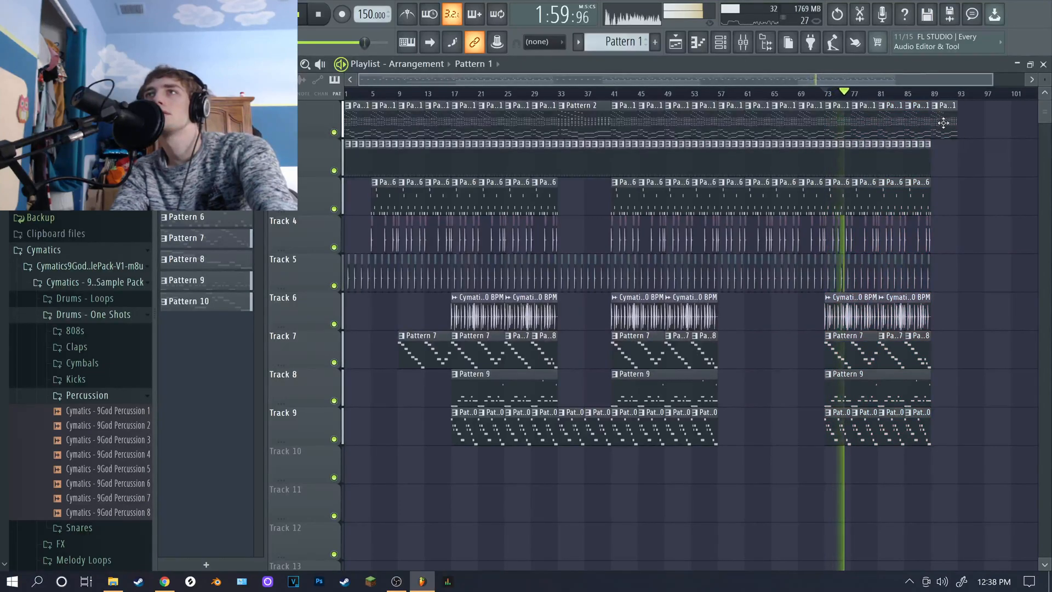
left_click(966, 120)
left_click(961, 93)
Make the Pattern 1 clip at bar 93 unique and open it for note editing
right_click(967, 112)
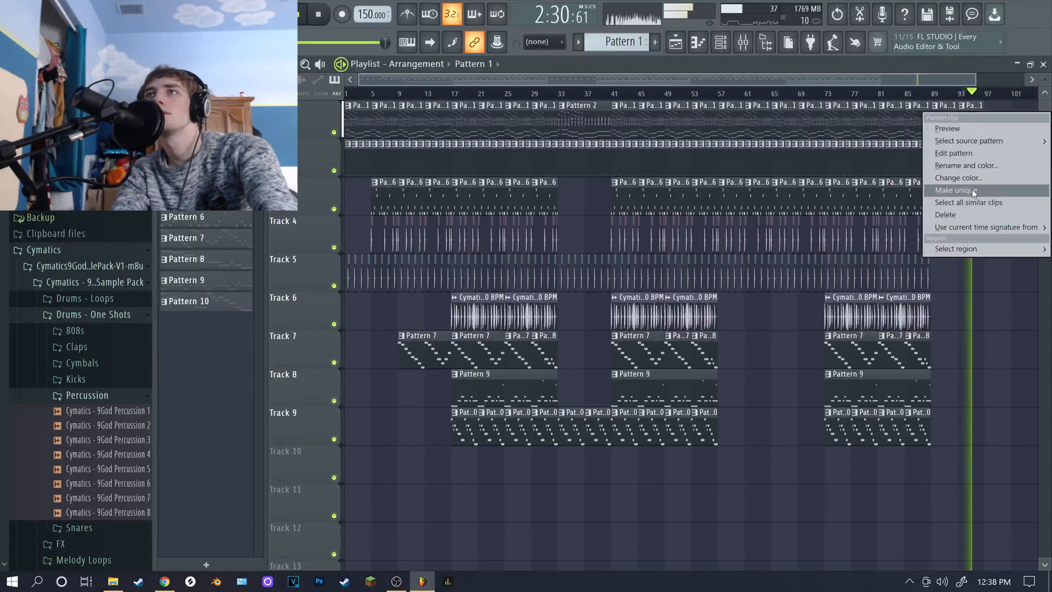
left_click(972, 189)
double_click(967, 130)
key("space")
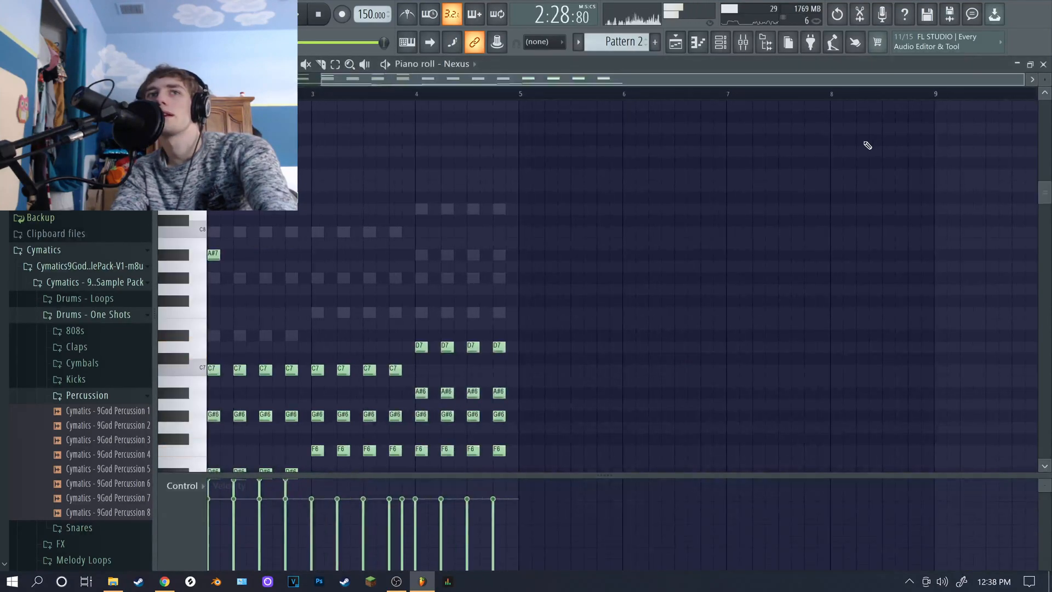
Add a sustained Nexus chord of D#6, G6 and A#6 at bar 5, lasting almost to bar 8
scroll(720, 263, "down", 10)
scroll(724, 308, "up", 6)
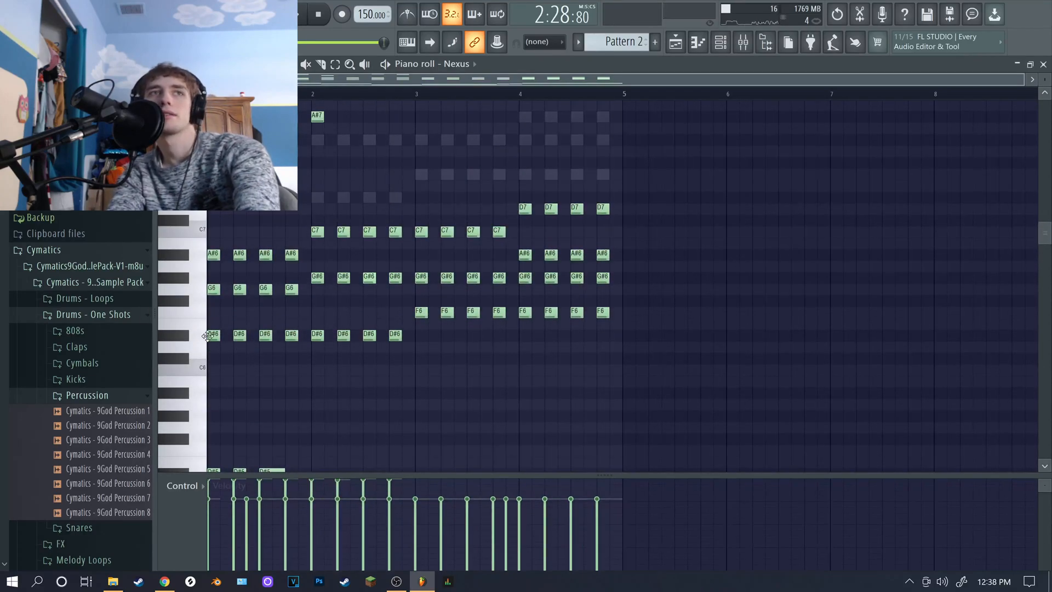
left_click(628, 334)
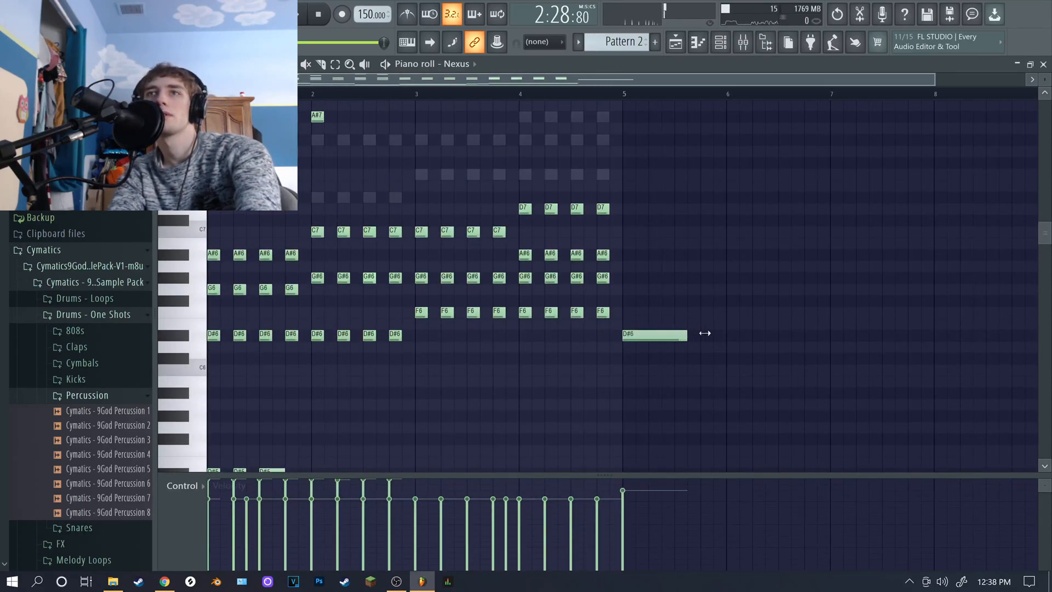
left_click_drag(682, 323, 622, 242)
left_click_drag(717, 248, 681, 291)
Add sustained D#5 and D#4 Nexus notes at bar 5 beneath the long chord
scroll(636, 357, "down", 4)
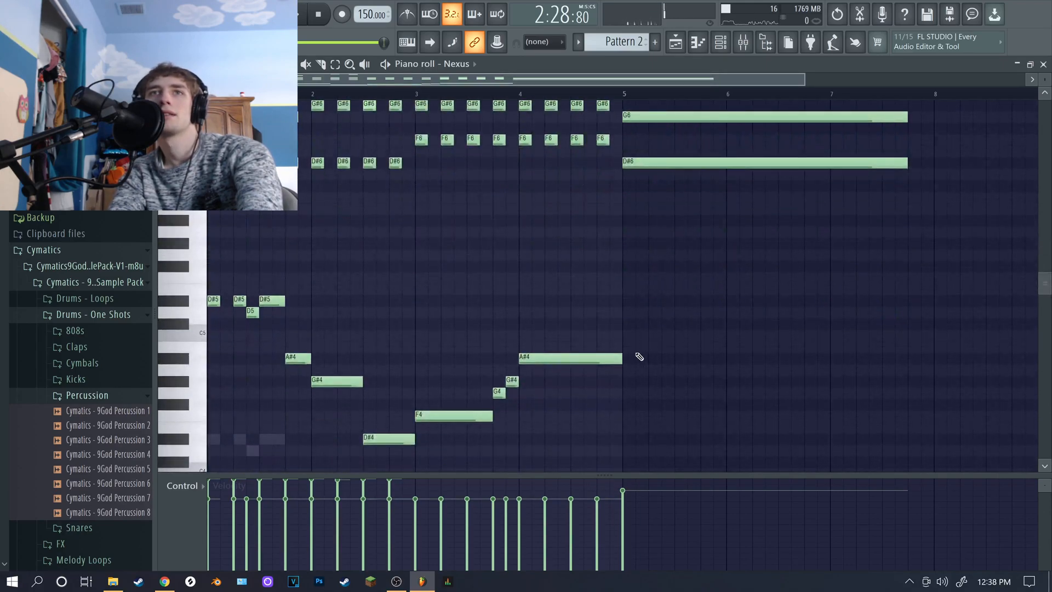
scroll(642, 354, "up", 1)
scroll(641, 353, "down", 5)
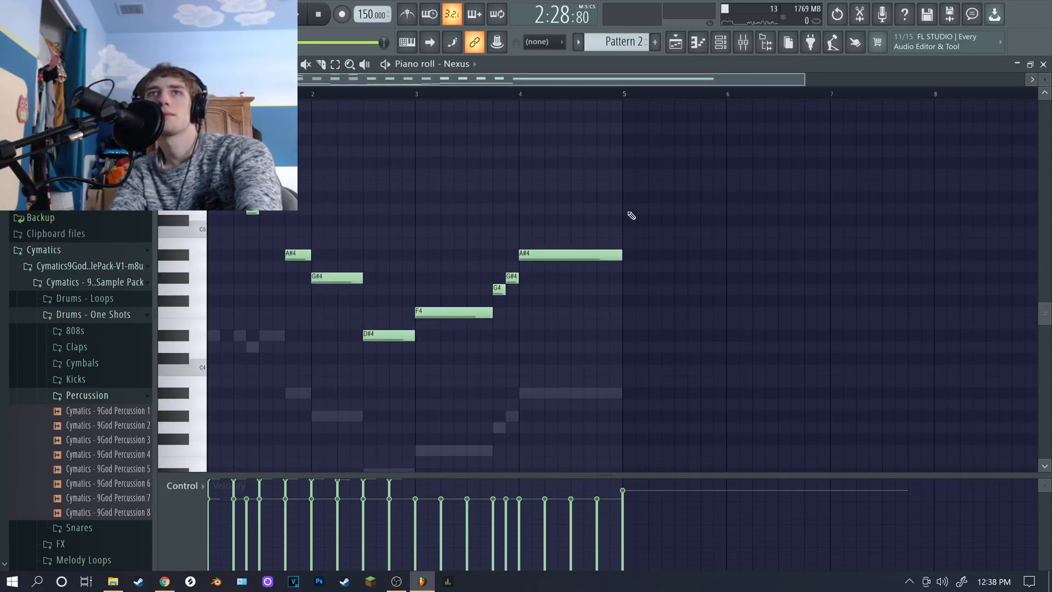
left_click(622, 195)
left_click_drag(649, 301, 623, 334)
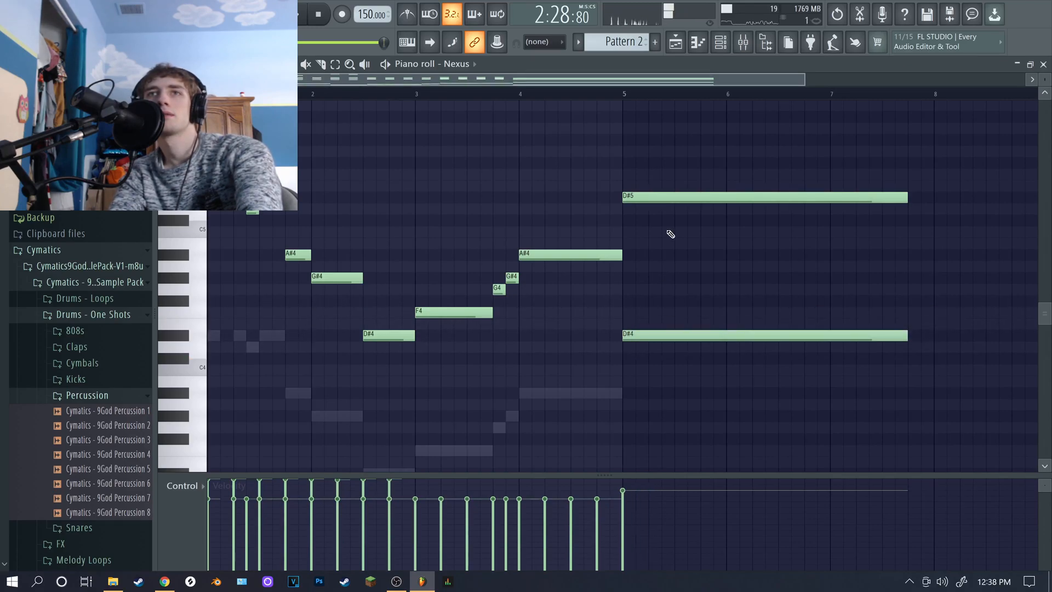
Switch to the Mini Grand channel and add sustained low notes at bar 5 to match the Nexus part
left_click(452, 64)
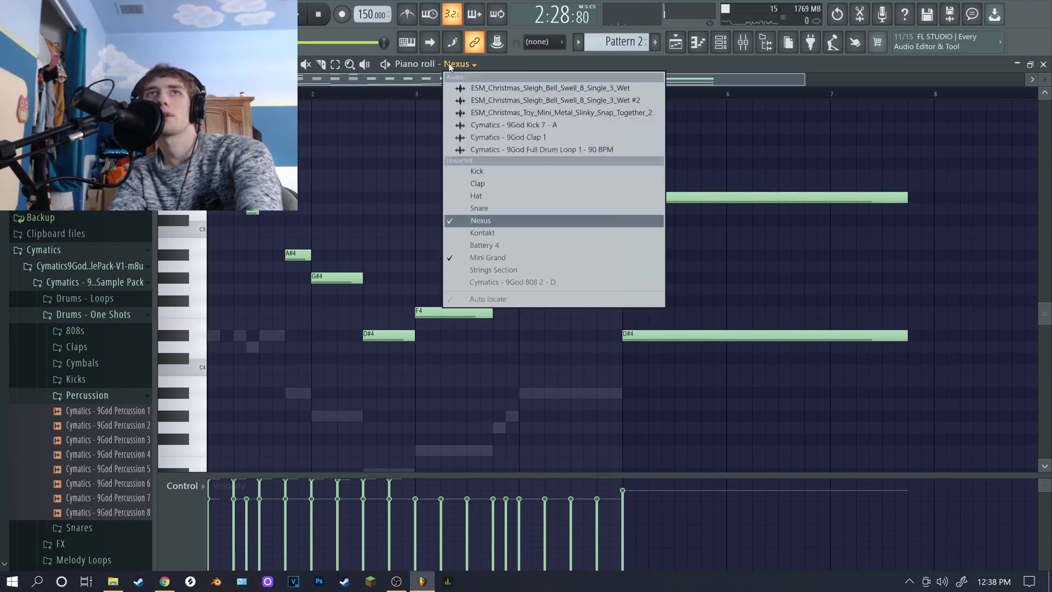
left_click(465, 258)
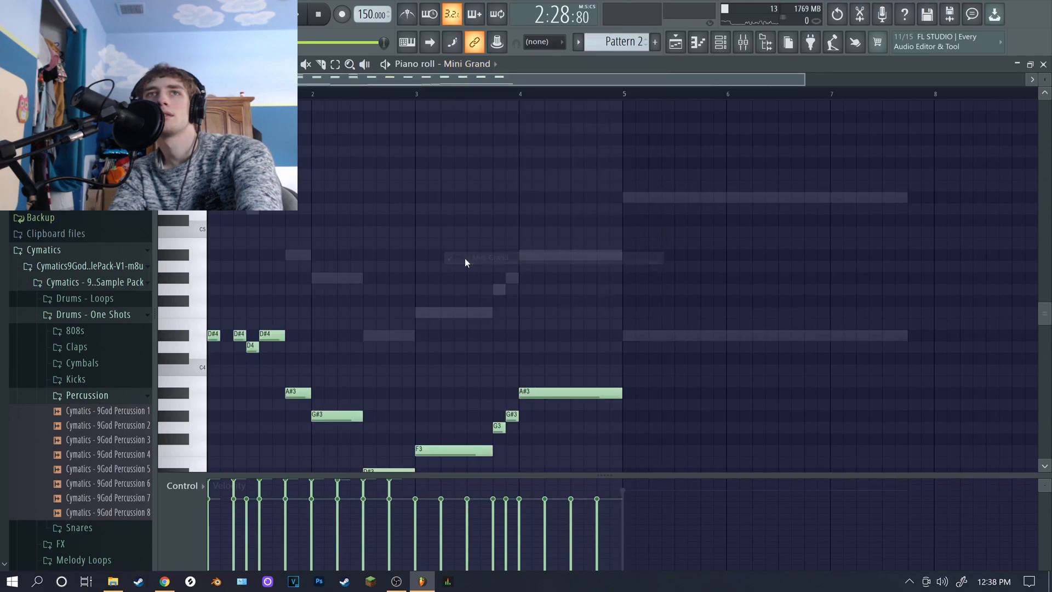
left_click_drag(616, 264, 633, 299)
scroll(634, 303, "up", 5)
left_click(624, 337)
Add a sustained Mini Grand chord of D#6, G6, A#6 and D#7 at bar 5, lasting almost to bar 8
scroll(638, 337, "up", 9)
left_click(623, 370)
left_click(628, 324)
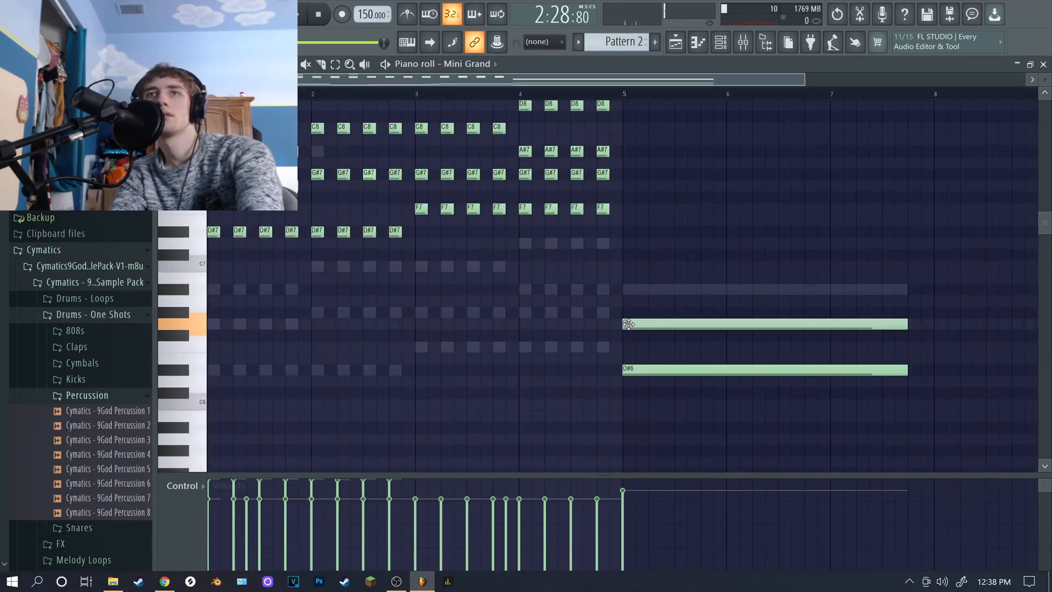
left_click(627, 290)
scroll(627, 295, "up", 4)
left_click(624, 345)
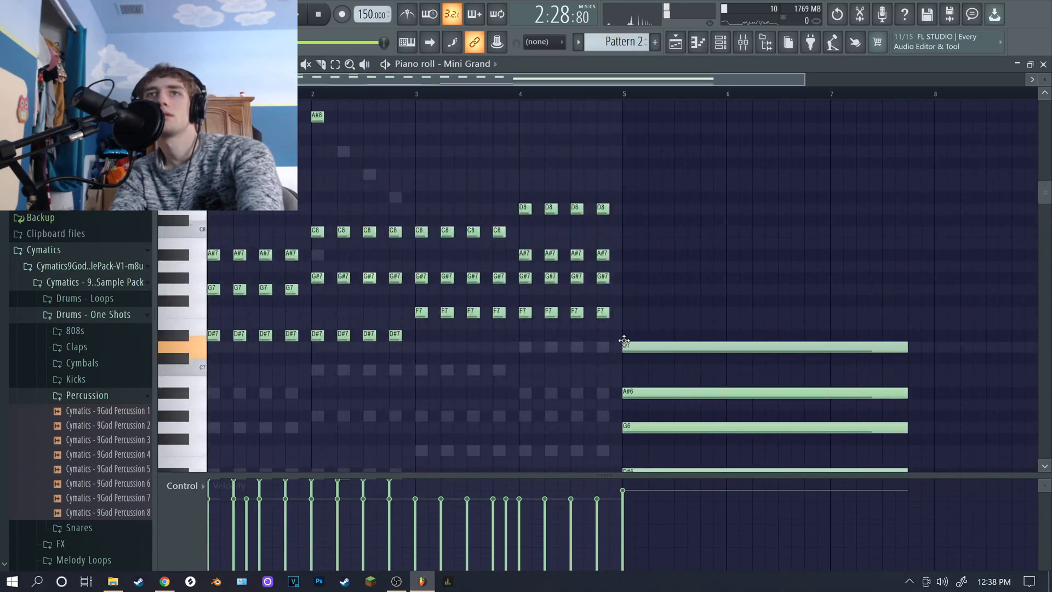
left_click_drag(625, 330, 625, 335)
scroll(517, 151, "up", 3)
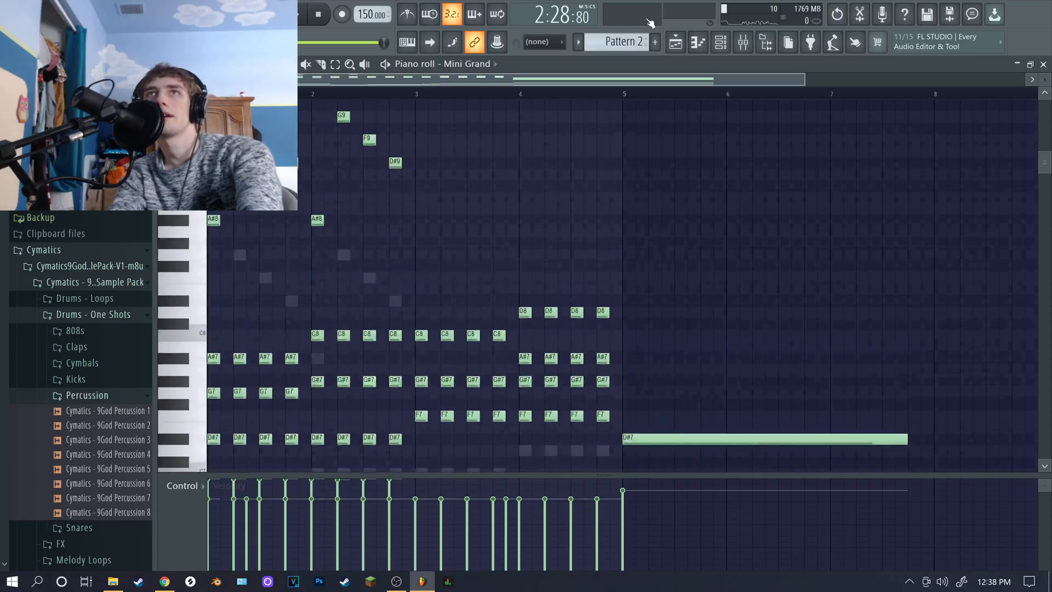
Switch to the Strings Section channel and add sustained D#3 and D#4 notes at bar 5, lasting almost to bar 8
left_click(722, 45)
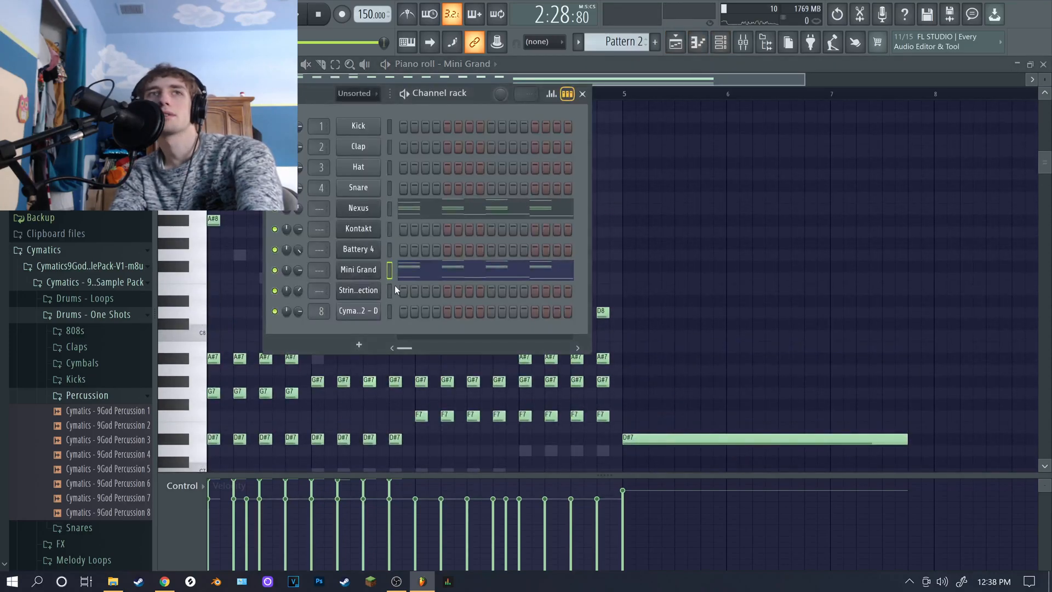
left_click(358, 290)
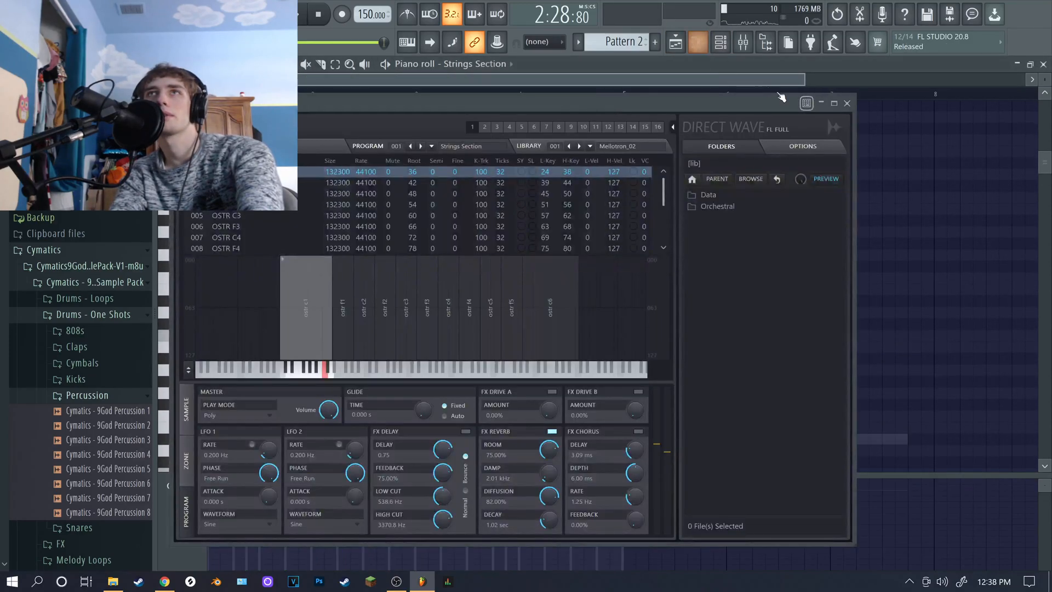
left_click(847, 103)
scroll(629, 299, "down", 4)
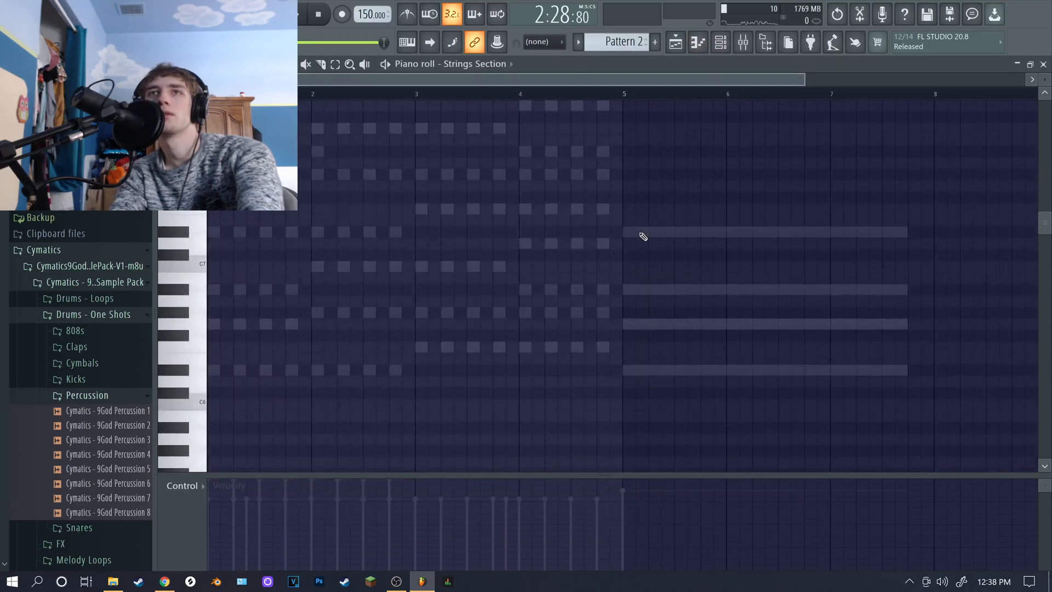
scroll(635, 290, "down", 4)
mouse_move(624, 347)
left_mouse_down()
mouse_move(613, 360)
mouse_move(623, 375)
left_mouse_up()
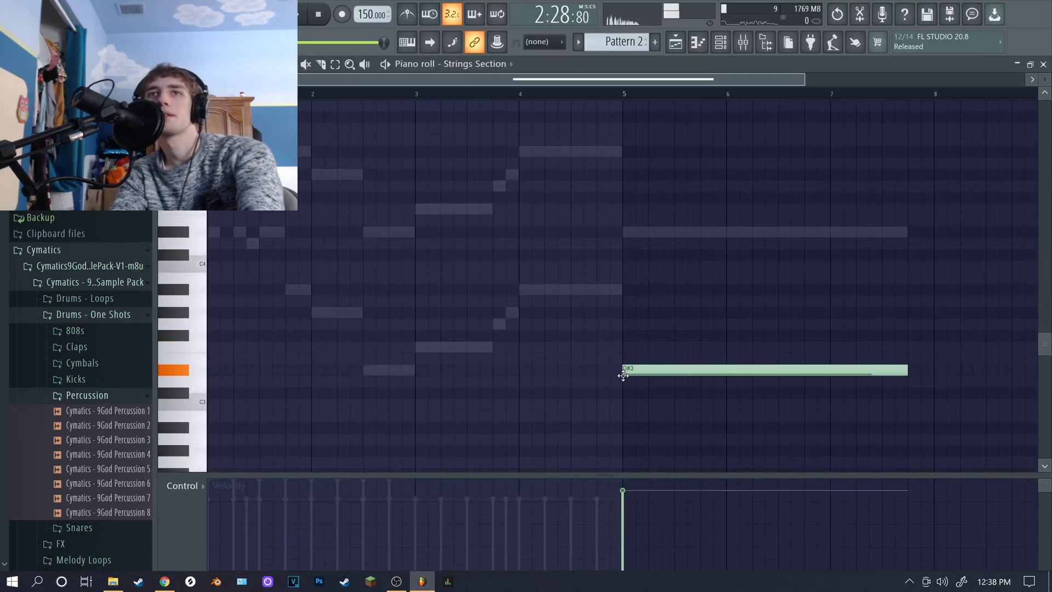
left_click(624, 234)
Add sustained D#5, G6 and D#7 notes to the Strings Section at bar 5, lasting almost to bar 8
scroll(628, 246, "up", 5)
left_click(626, 266)
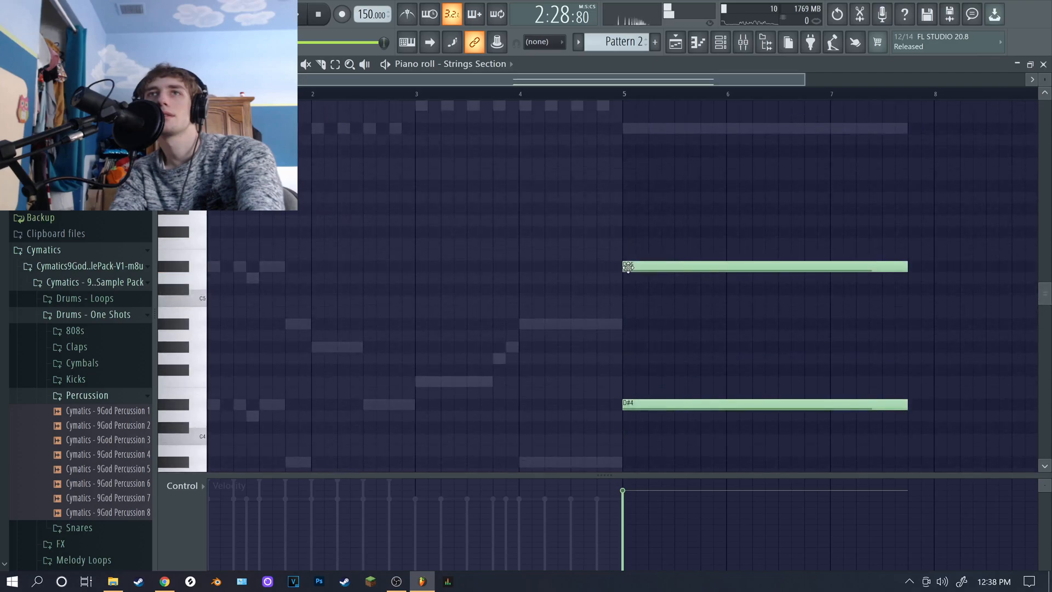
scroll(632, 295, "up", 6)
left_click(623, 289)
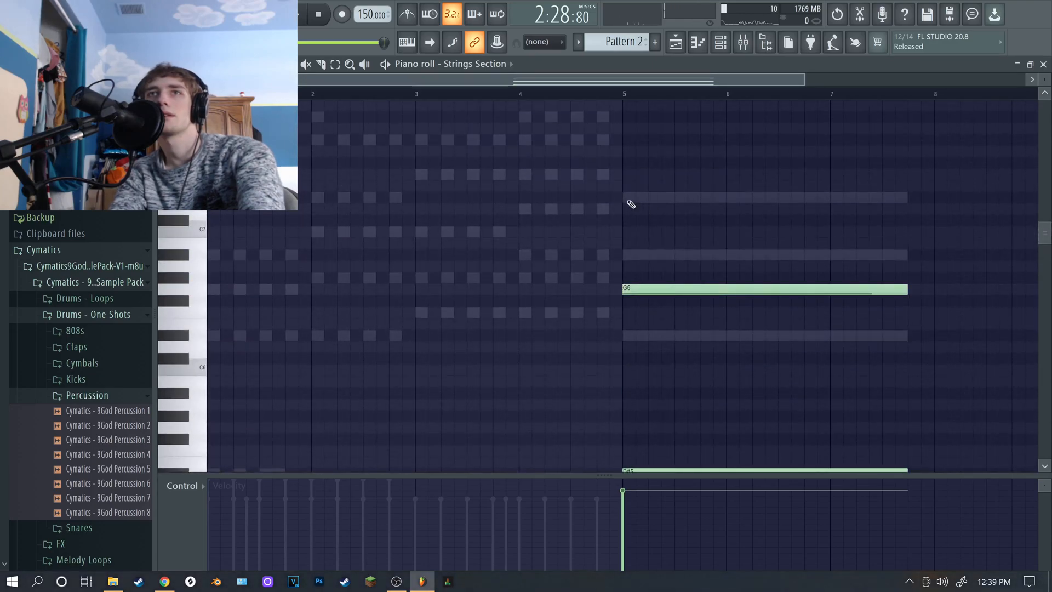
left_click(623, 197)
Return to the playlist arrangement and play the outro from bar 92
left_click(765, 42)
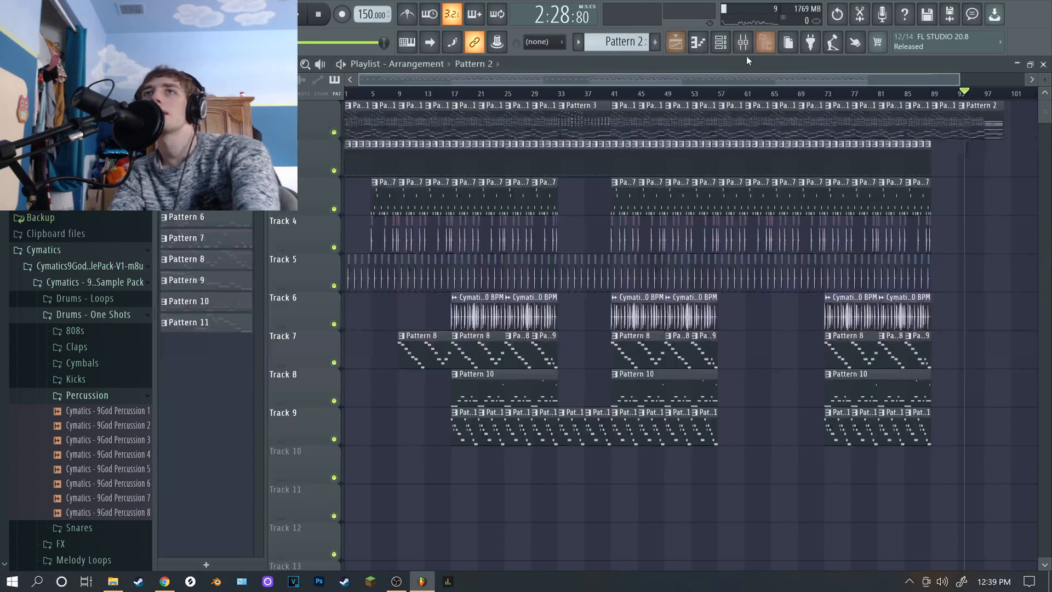
left_click(953, 94)
key("space")
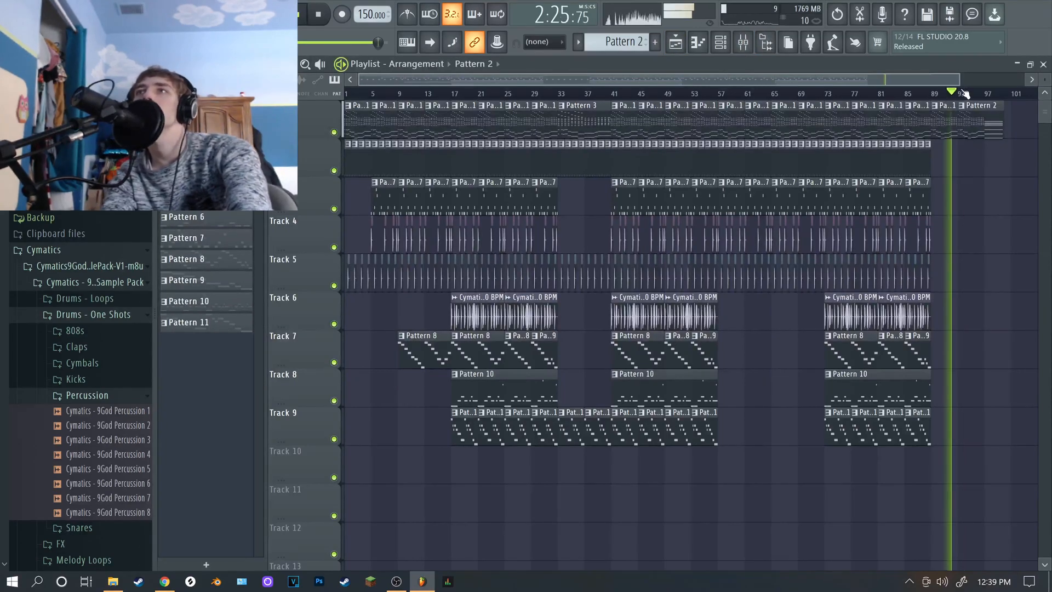
Repeat the Pattern 4 clips on the second track from bar 89 up to bar 100, removing the surplus clip past the end
left_click(922, 153)
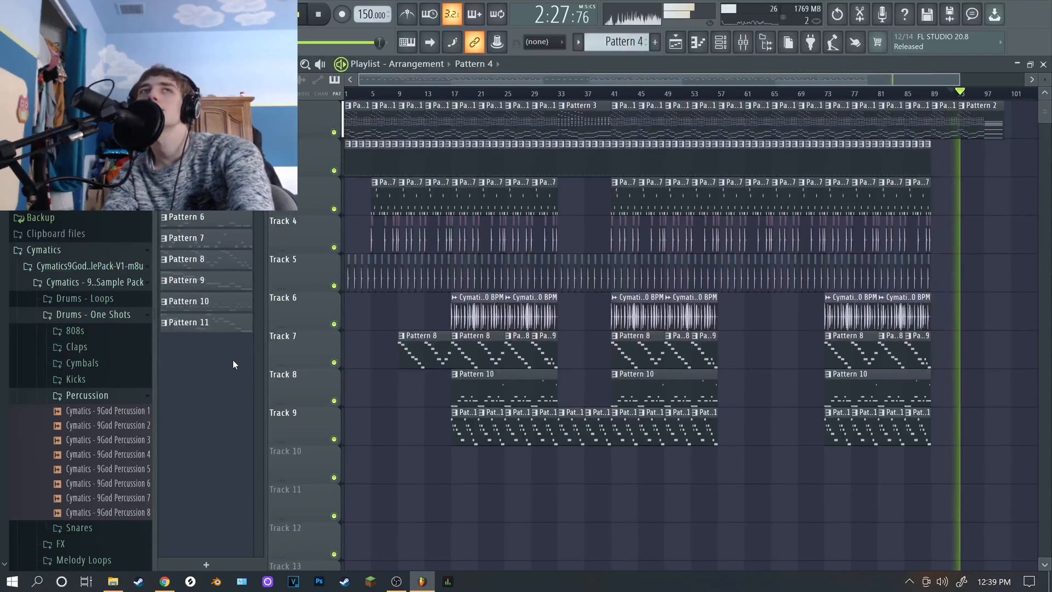
scroll(748, 93, "up", 6)
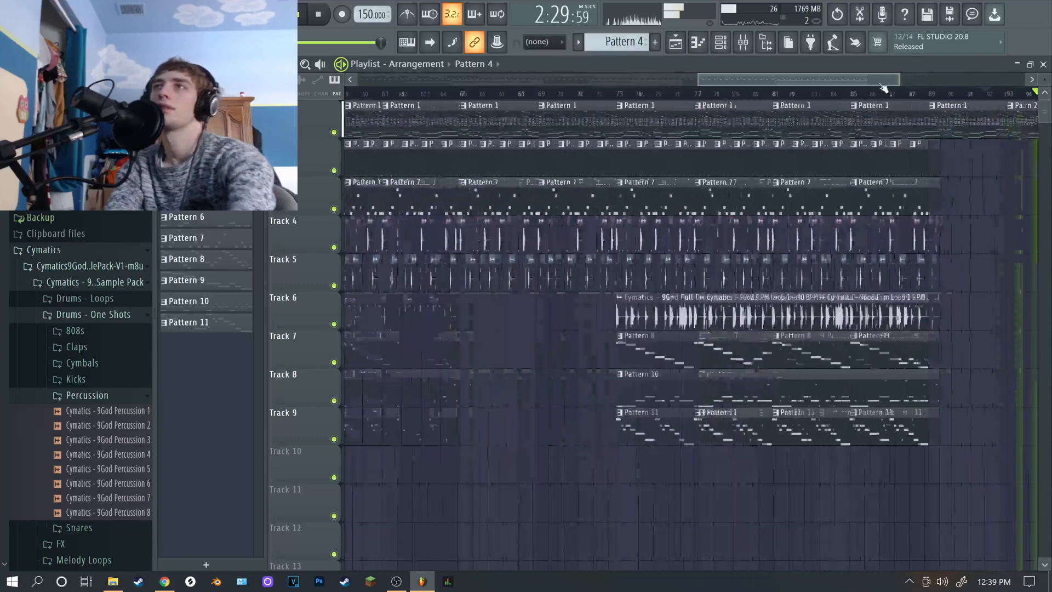
left_click_drag(740, 81, 856, 80)
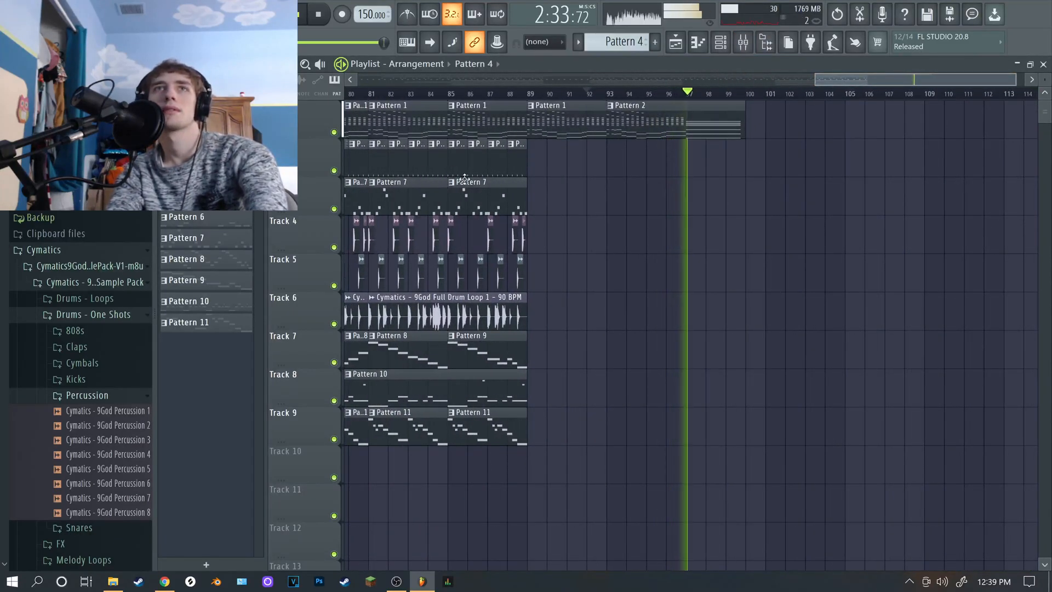
mouse_move(530, 163)
left_mouse_down()
mouse_move(678, 177)
mouse_move(720, 169)
mouse_move(767, 188)
mouse_move(765, 202)
mouse_move(757, 171)
left_mouse_up()
left_click(757, 171)
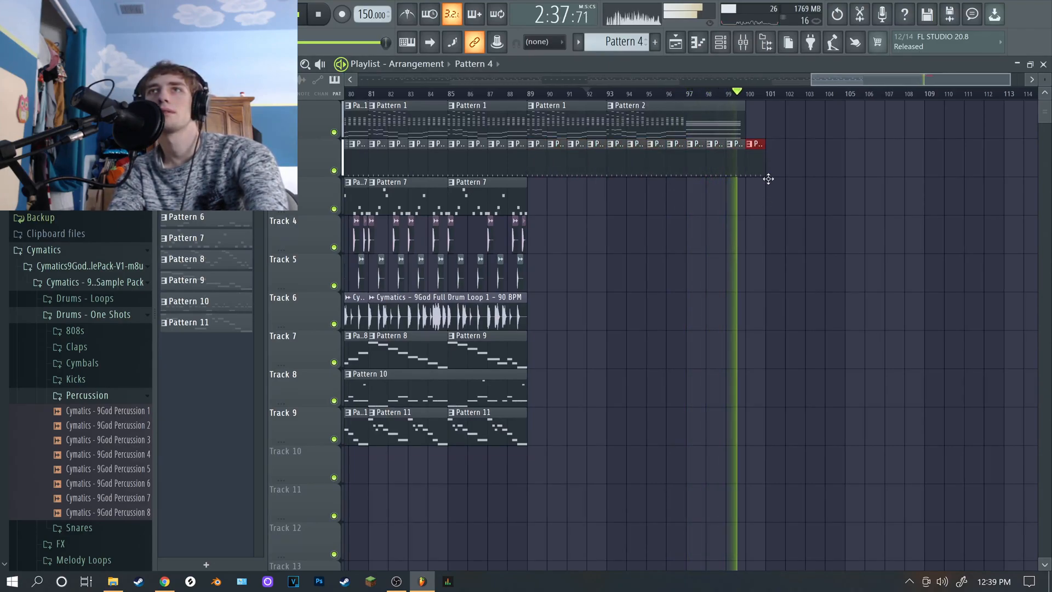
key("space")
right_click(755, 168)
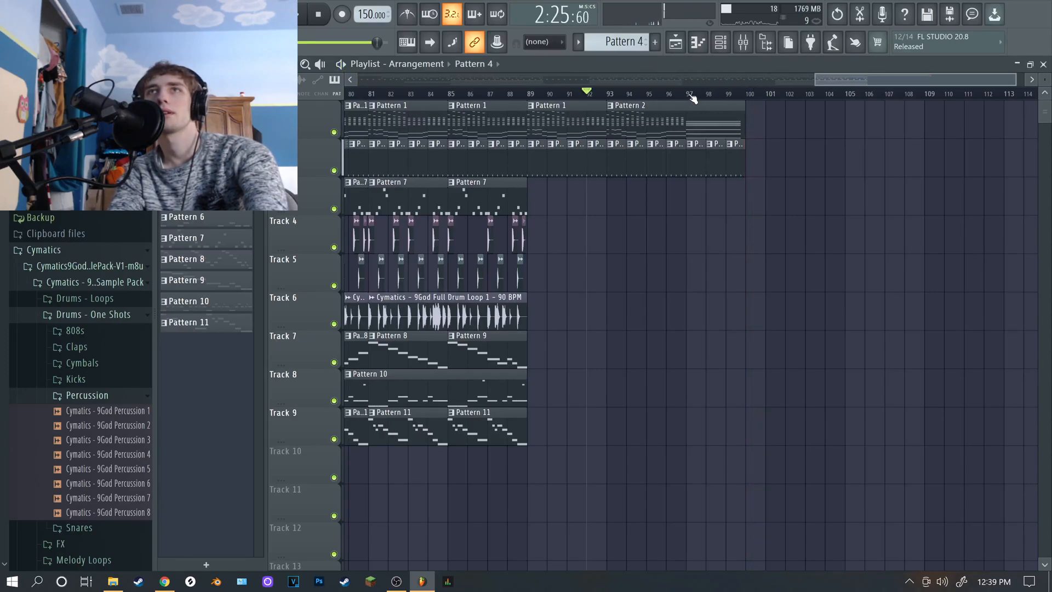
Try removing the Pattern 4 clips under the final chord at bars 97 to 99
left_click_drag(699, 164, 714, 206)
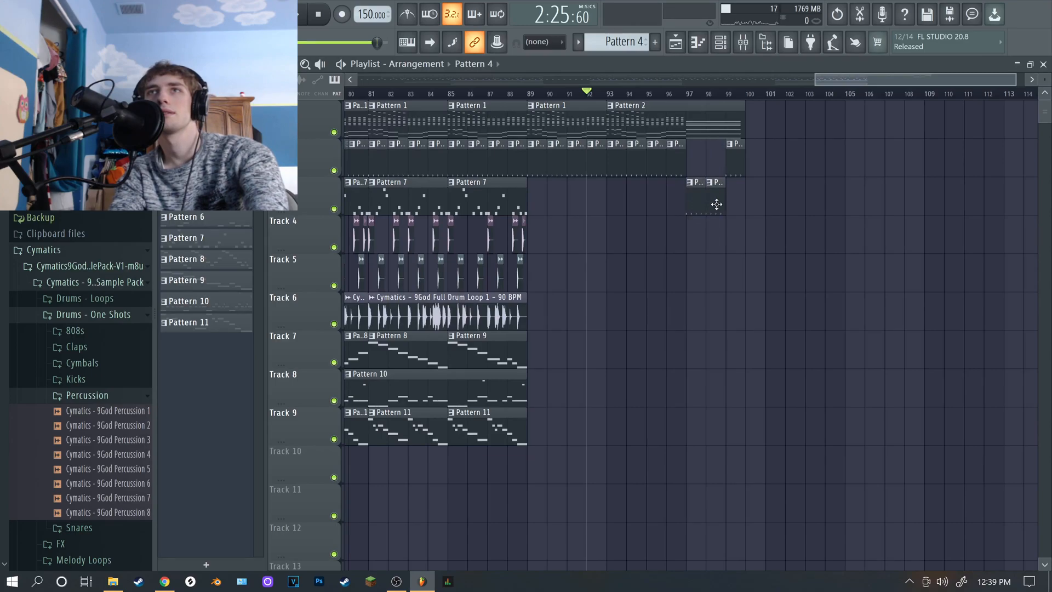
right_click(733, 161)
right_click(714, 201)
right_click(699, 205)
Play the ending and place Pattern 4 clips back on the second track at bars 97, 98 and 99
left_click_drag(690, 165, 715, 147)
key("space")
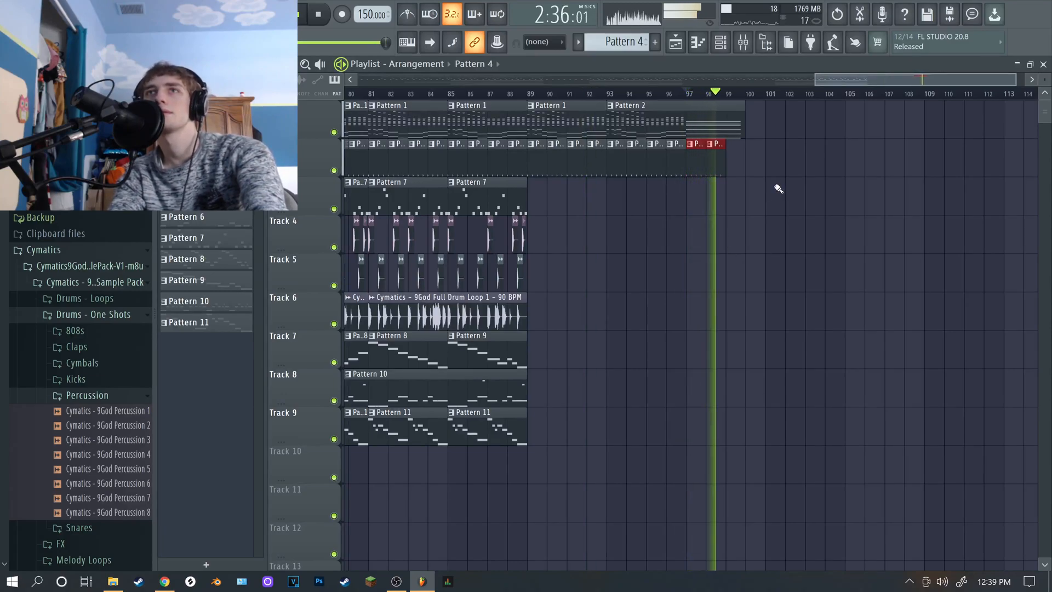
key("space")
left_click(735, 157)
Extend the final Pattern 2 clip by one bar so it ends at bar 101
key("space")
left_click_drag(745, 121, 766, 122)
key("space")
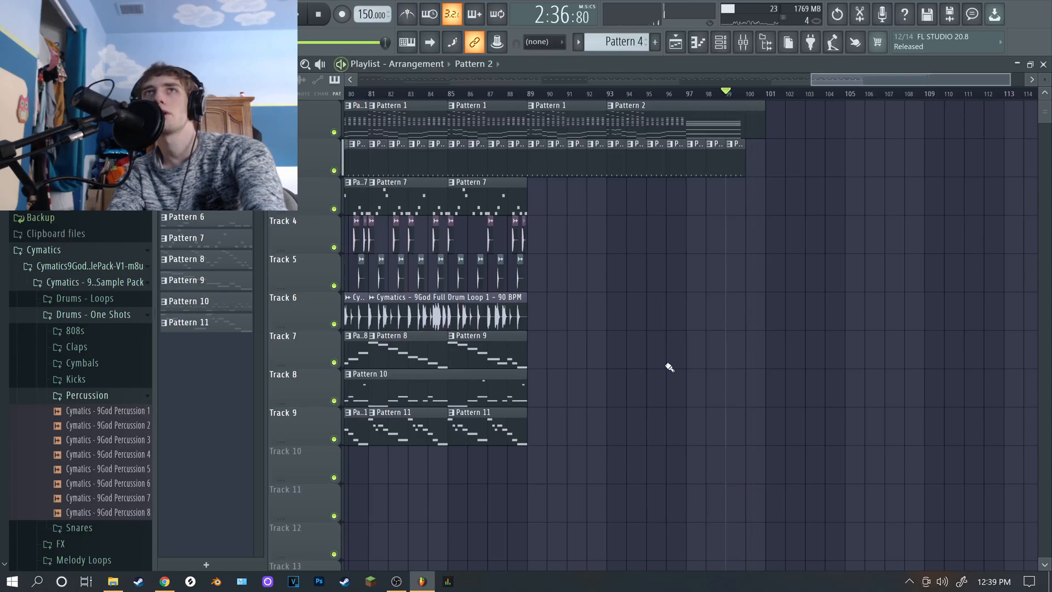
scroll(583, 233, "down", 5, "ctrl")
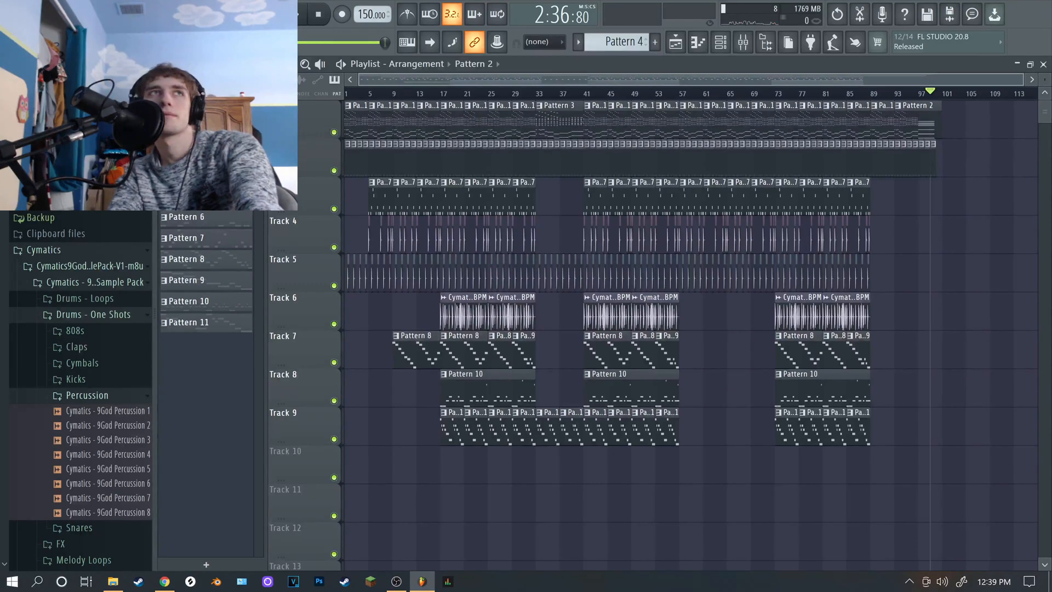
left_click(11, 8)
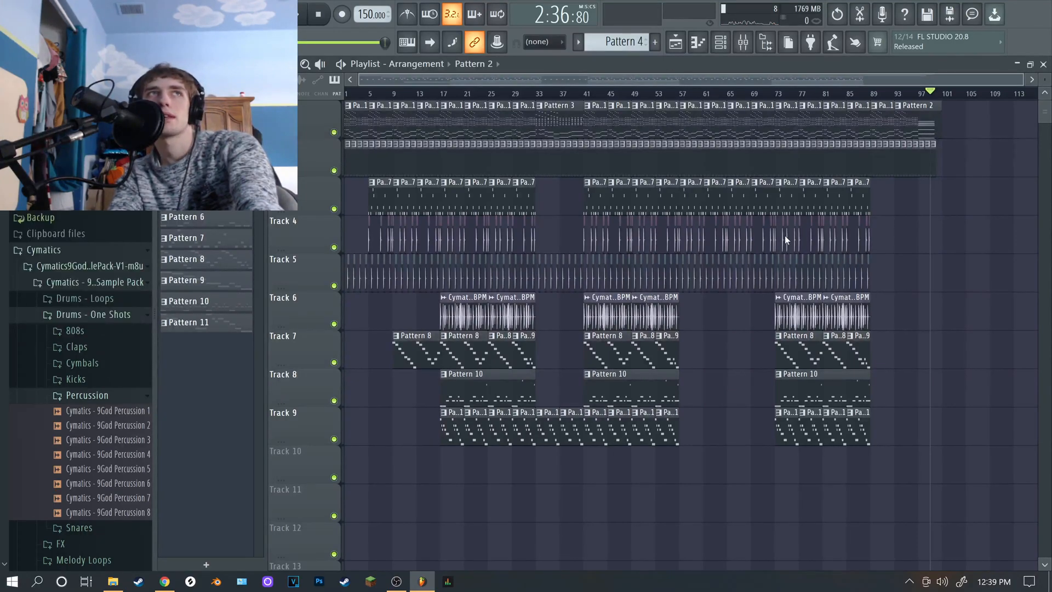